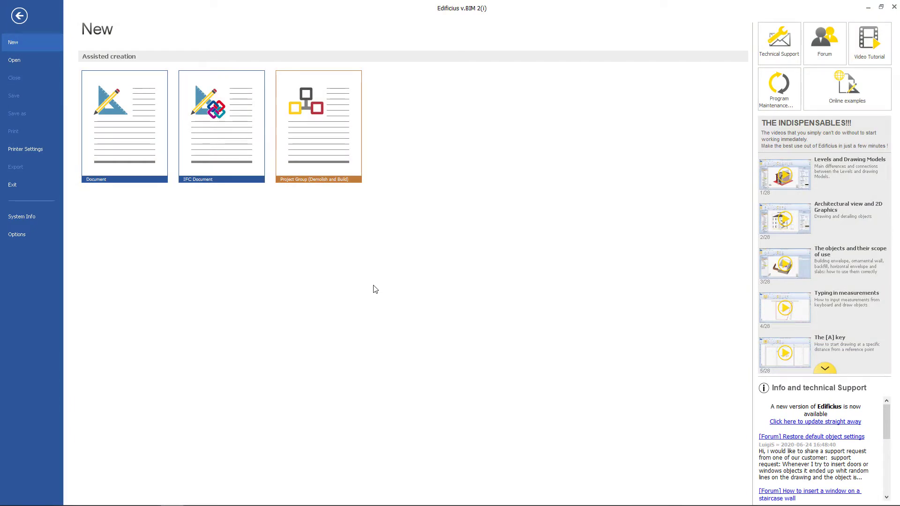
Step: Create a new document and import Piano Primo.dwg onto the Ground Floor level with a conversion factor of 1
click(152, 163)
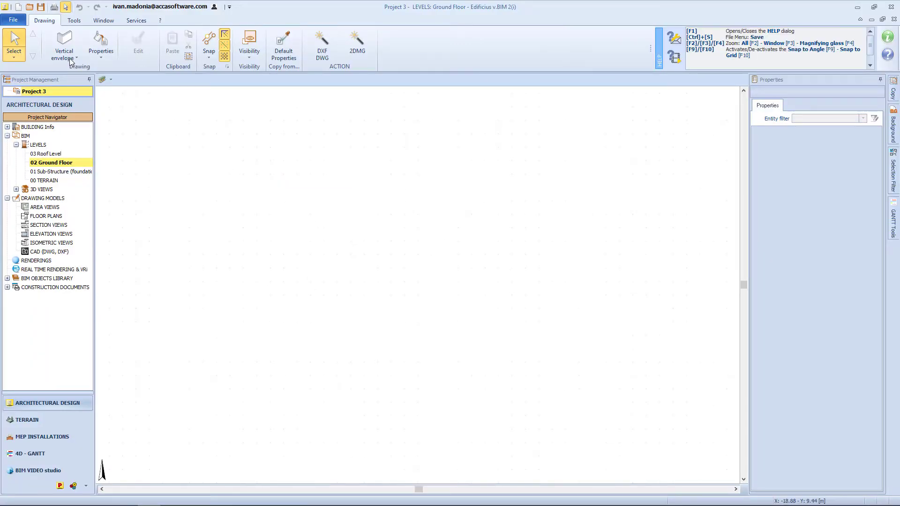
click(69, 57)
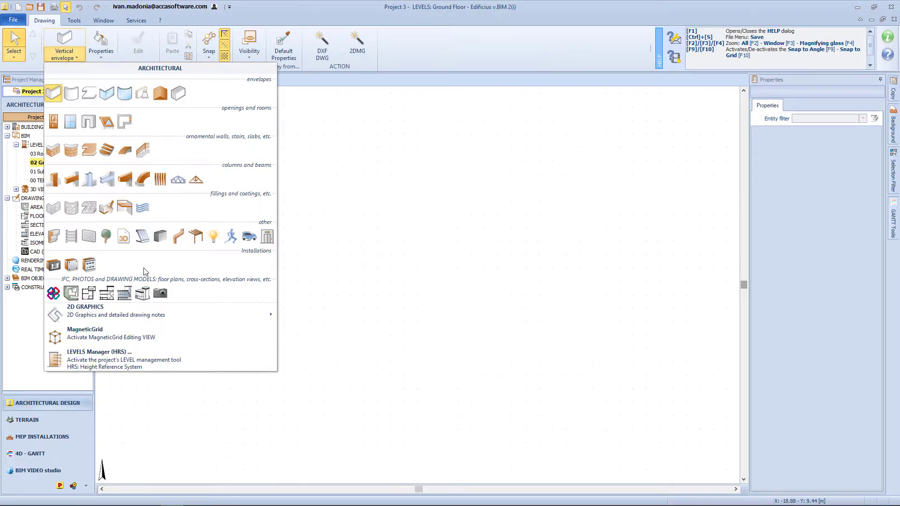
mouse_move(221, 323)
click(416, 298)
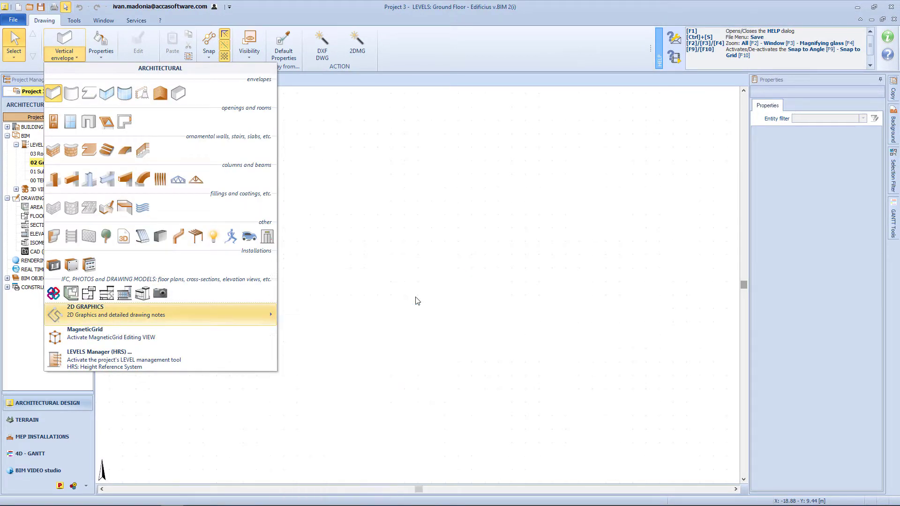
click(416, 300)
click(349, 196)
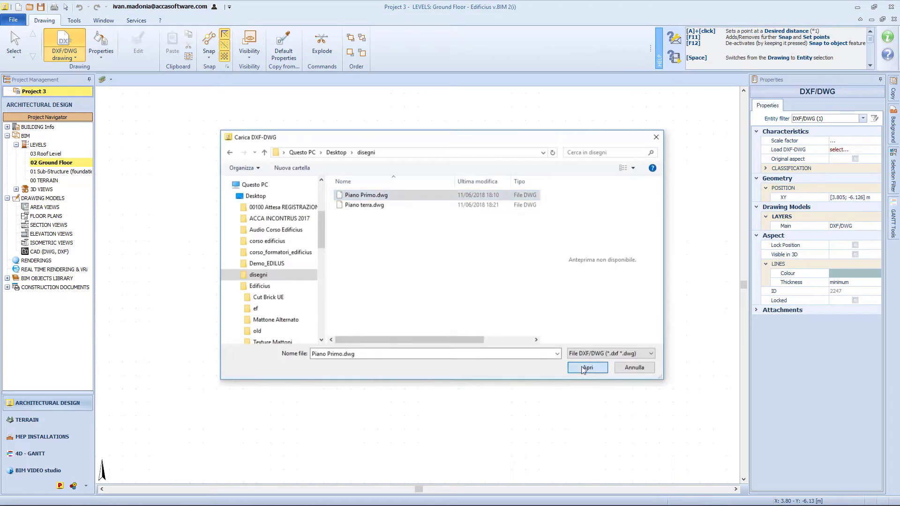
click(586, 368)
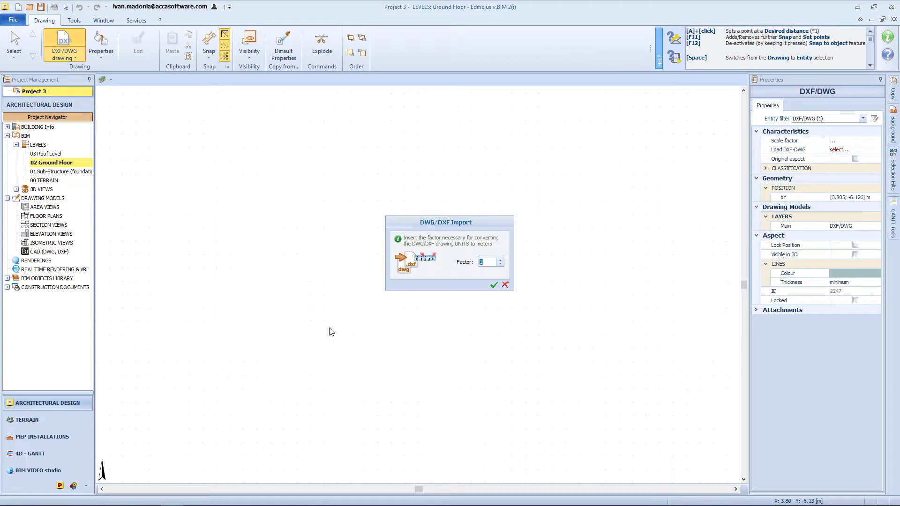
click(494, 286)
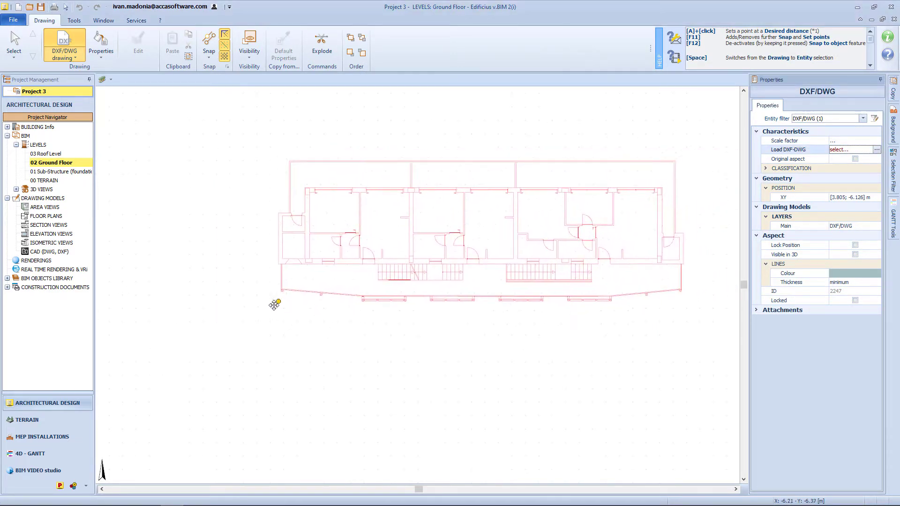
click(258, 315)
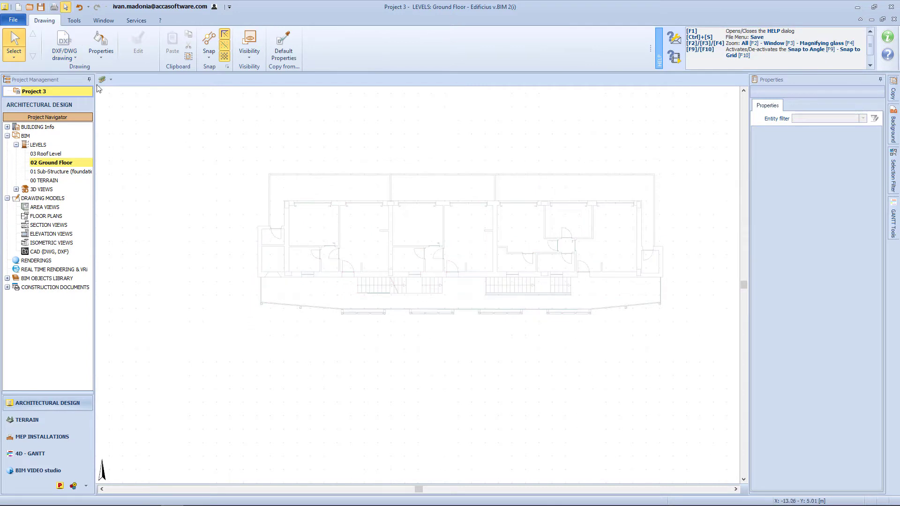
Step: Set the Vertical envelope's material layers to the 300 mm insulated solid brick masonry from the BIM objects library
click(14, 54)
click(64, 54)
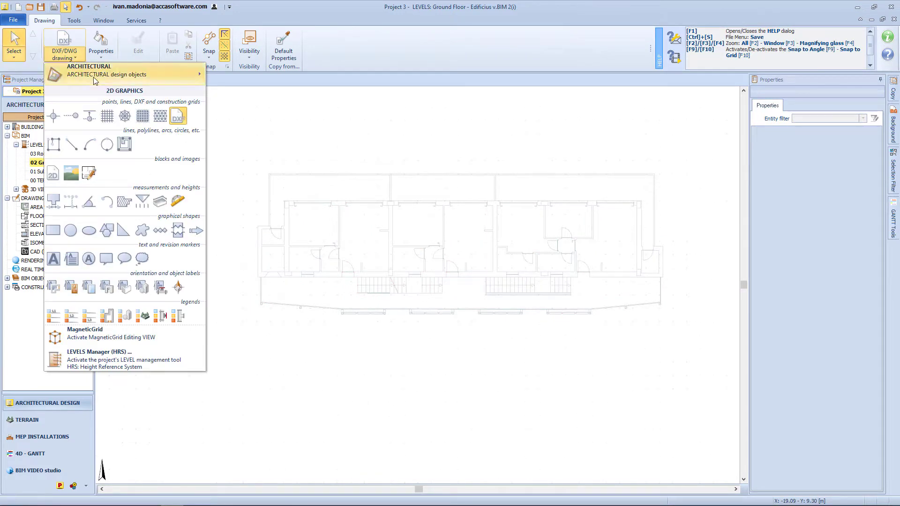
mouse_move(94, 77)
click(241, 85)
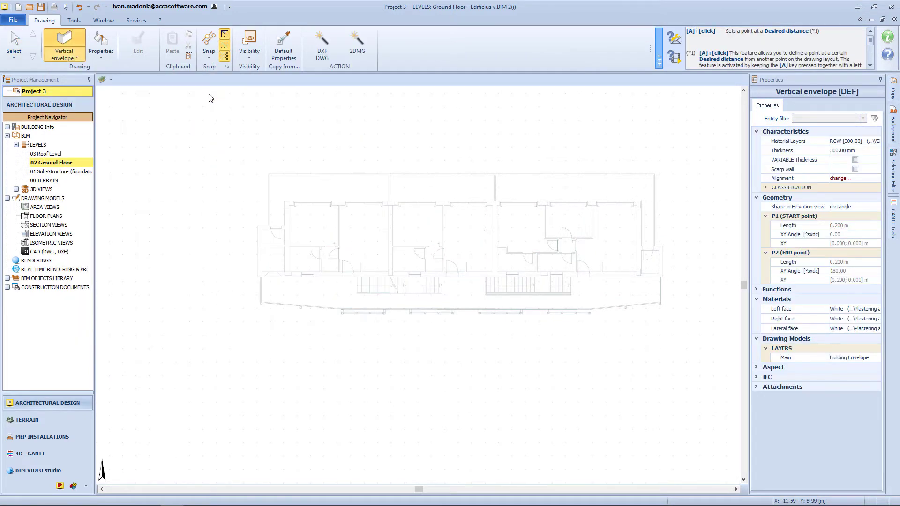
click(865, 140)
scroll(754, 96, down, 3)
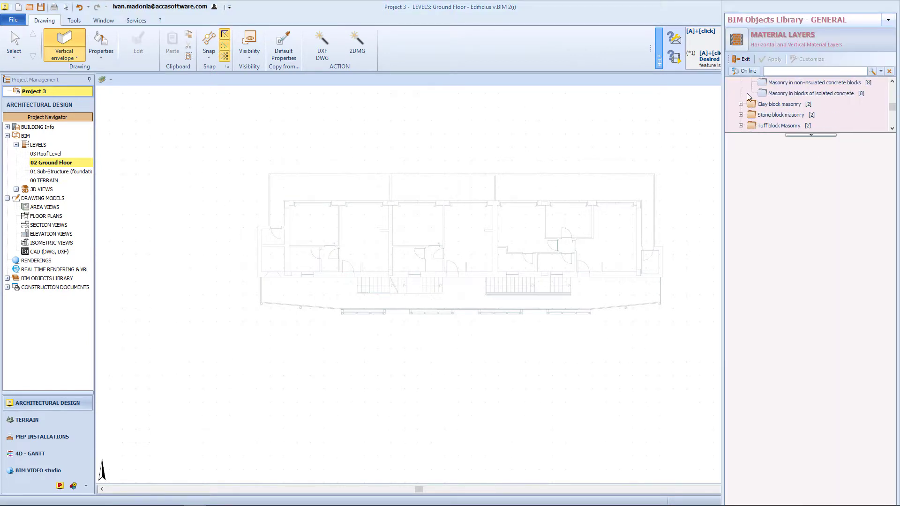
click(805, 125)
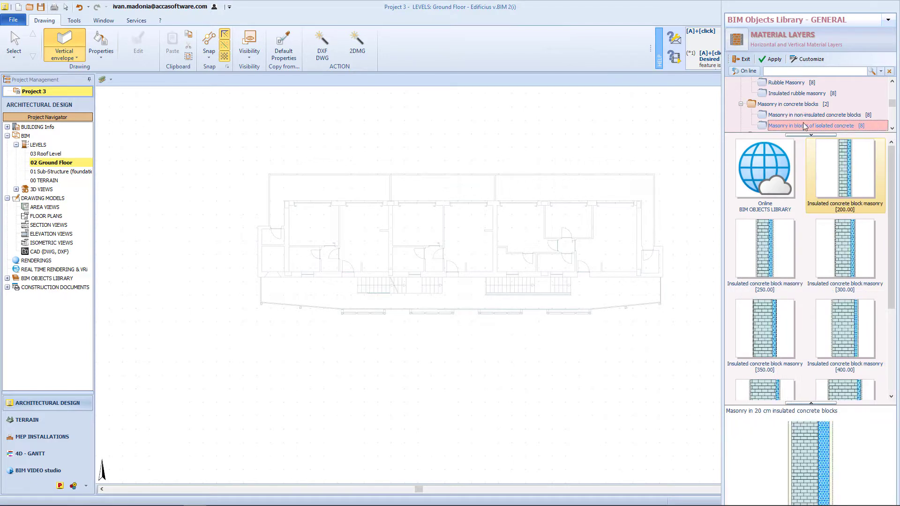
click(798, 96)
scroll(797, 96, down, 3)
click(798, 94)
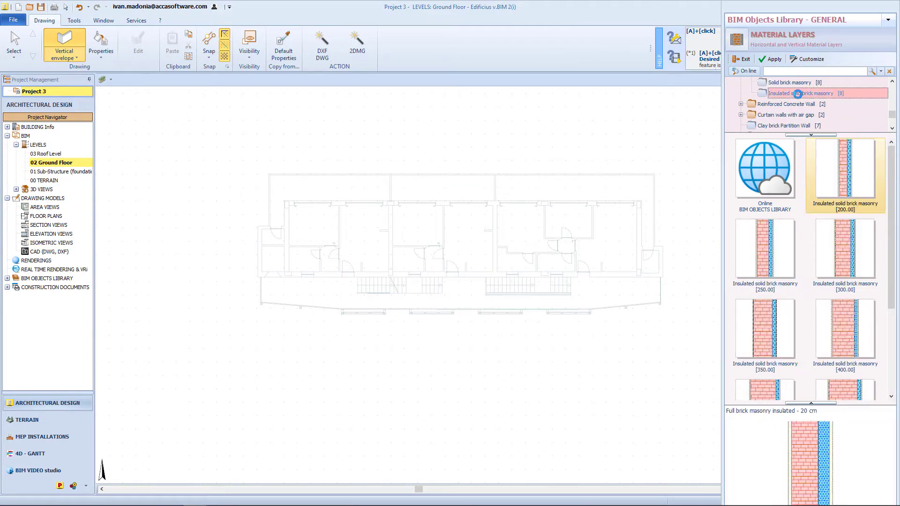
double_click(826, 249)
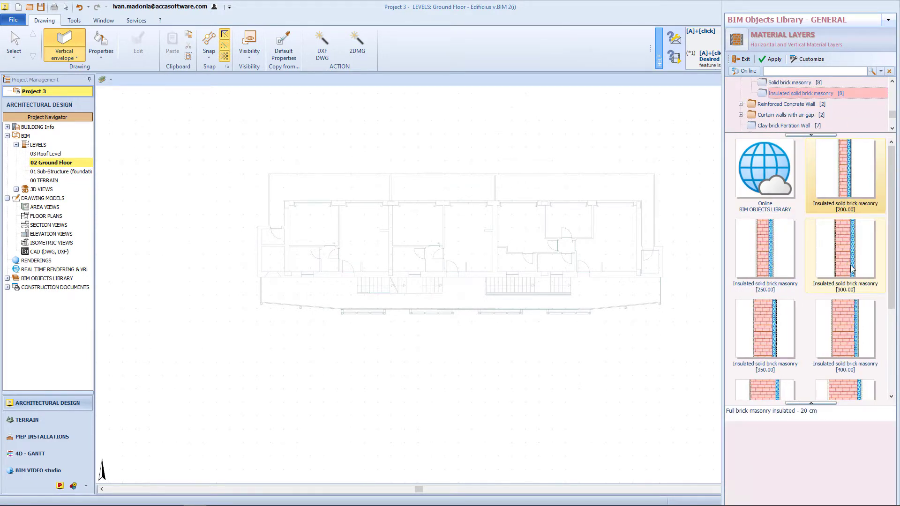
Step: Draw the long south facade wall between the plan's outer corners, with its alignment axis on the outer edge
scroll(327, 266, up, 5)
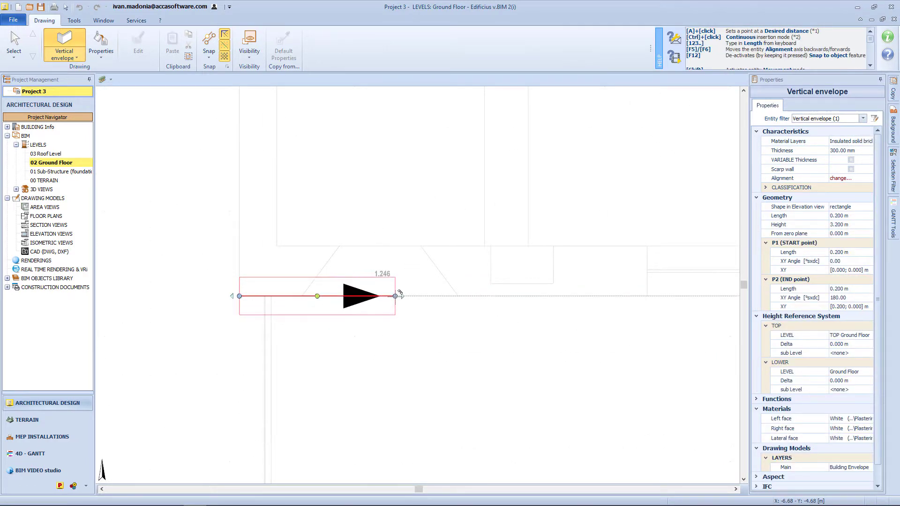
key(F6)
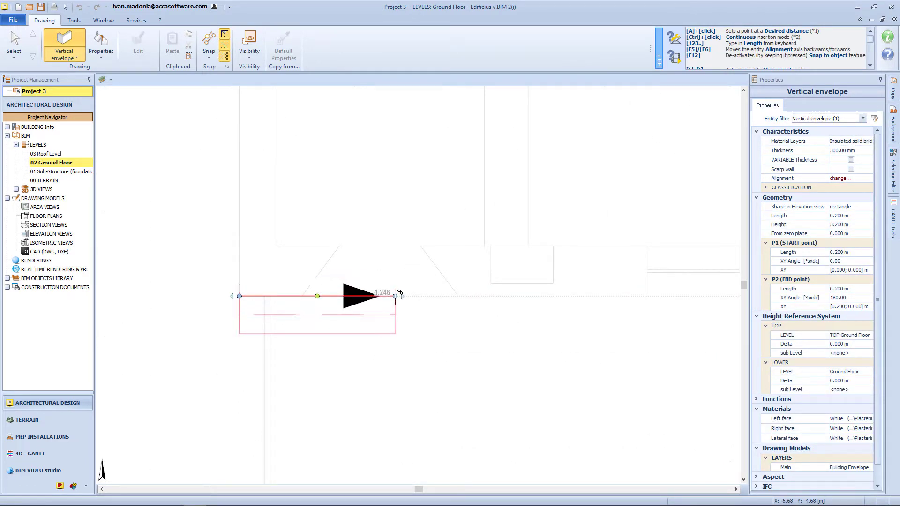
key(F6)
scroll(398, 294, down, 5)
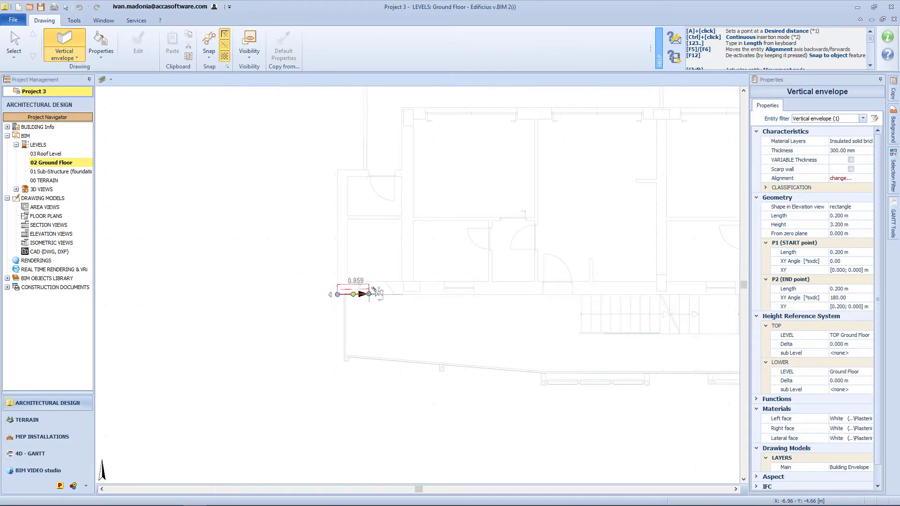
middle_drag(549, 327, 277, 322)
scroll(615, 311, up, 5)
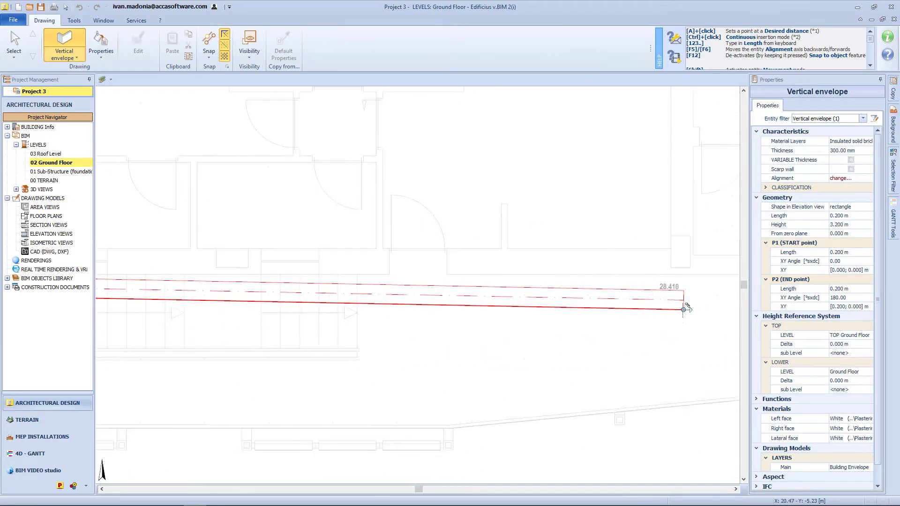
middle_drag(690, 300, 477, 305)
click(591, 281)
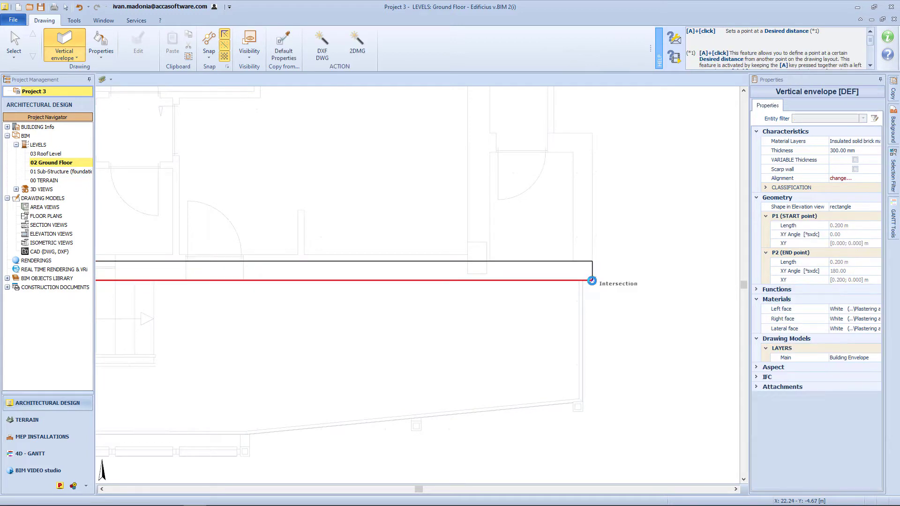
Step: Use automatic DXF/DWG creation to generate the outer west wall and its short return beside the entrance
scroll(592, 281, down, 5)
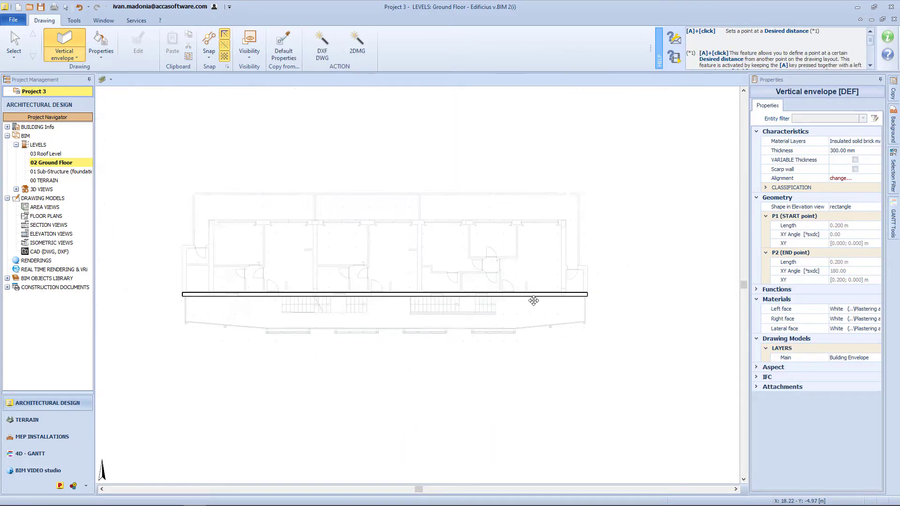
click(325, 51)
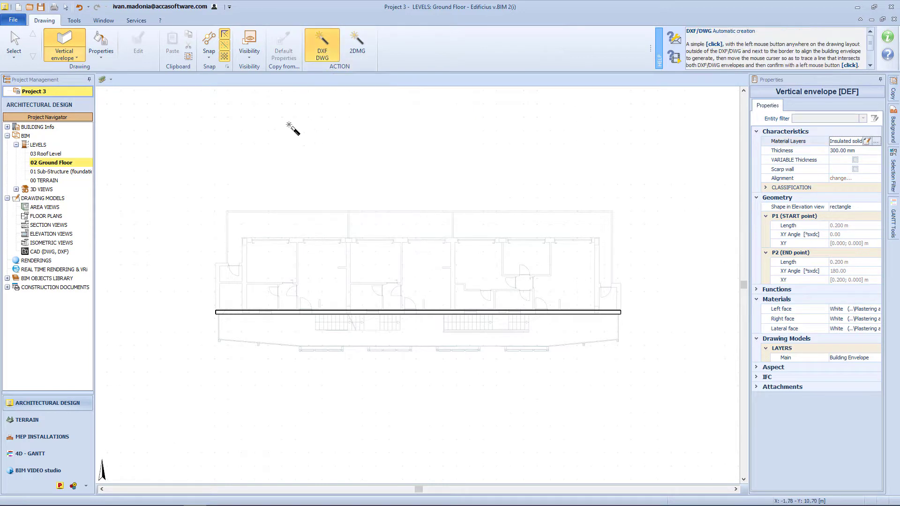
scroll(242, 220, up, 3)
click(204, 390)
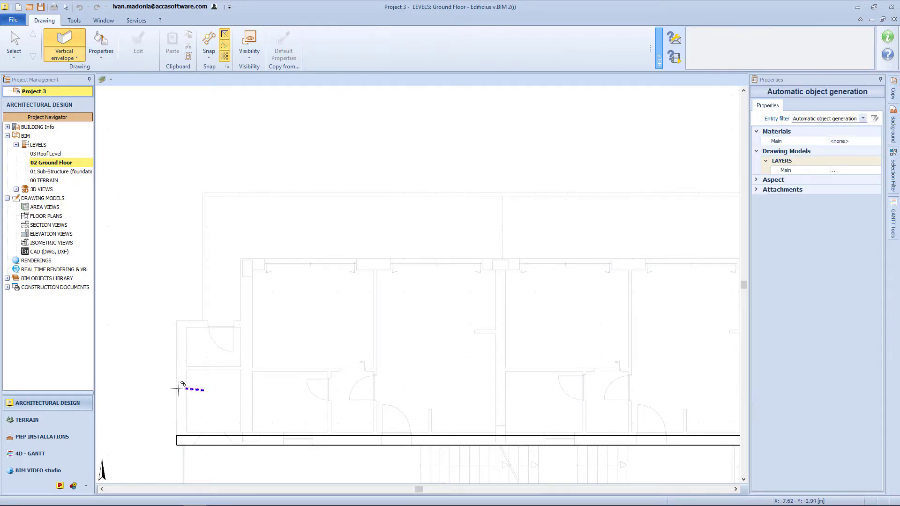
click(161, 388)
click(205, 348)
click(195, 312)
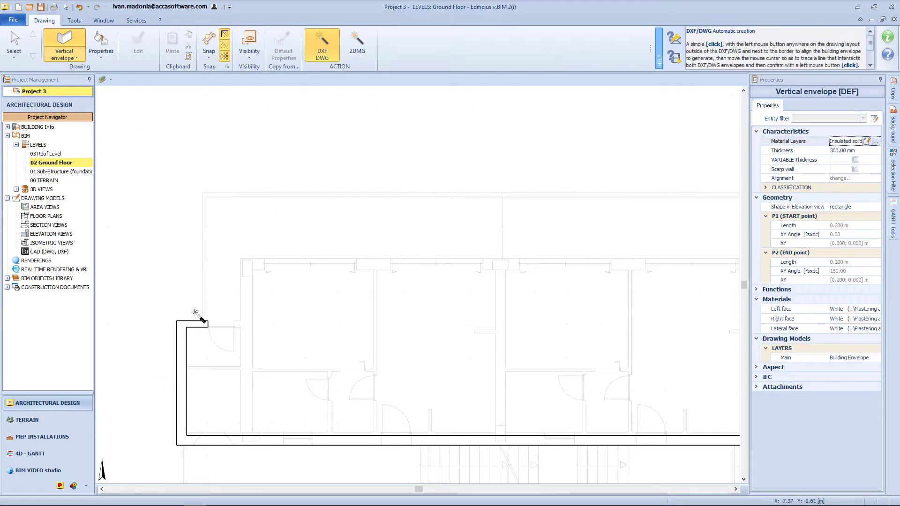
Step: Generate the inner west wall, the north facade wall and the partitions of the westernmost rooms from the imported plan
click(237, 346)
click(258, 345)
click(231, 411)
click(215, 368)
click(368, 277)
Step: Generate the first party wall and the remaining partitions of the two western units from the imported plan
click(448, 315)
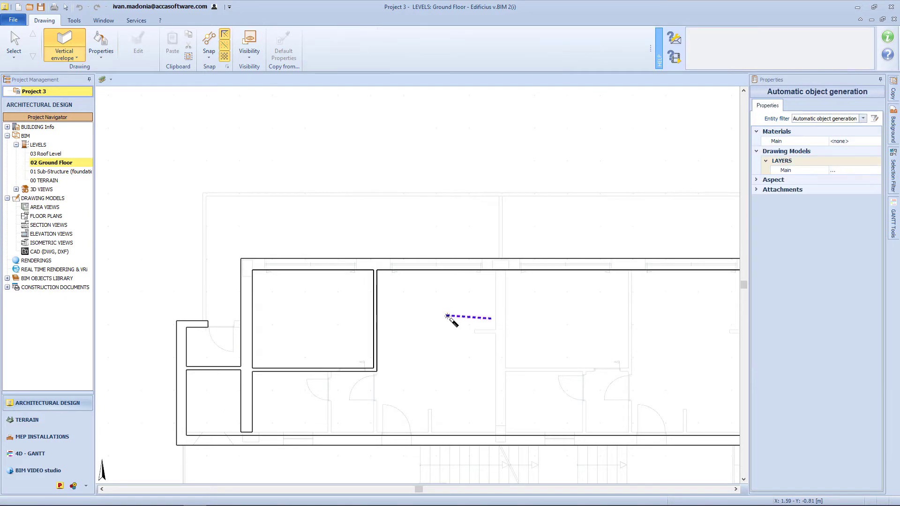
click(511, 319)
click(375, 410)
drag(318, 407, 341, 407)
drag(536, 382, 536, 356)
drag(572, 400, 593, 400)
drag(619, 400, 696, 417)
Step: Generate the second party wall and the stepped and adjoining partitions of the eastern unit from the imported plan
middle_drag(682, 333, 326, 333)
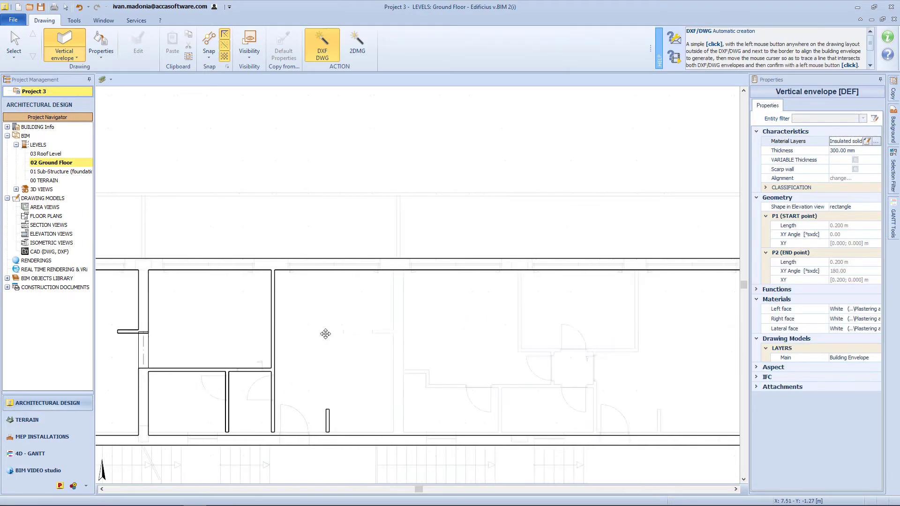
drag(385, 329, 411, 394)
drag(418, 362, 416, 386)
click(492, 403)
click(559, 352)
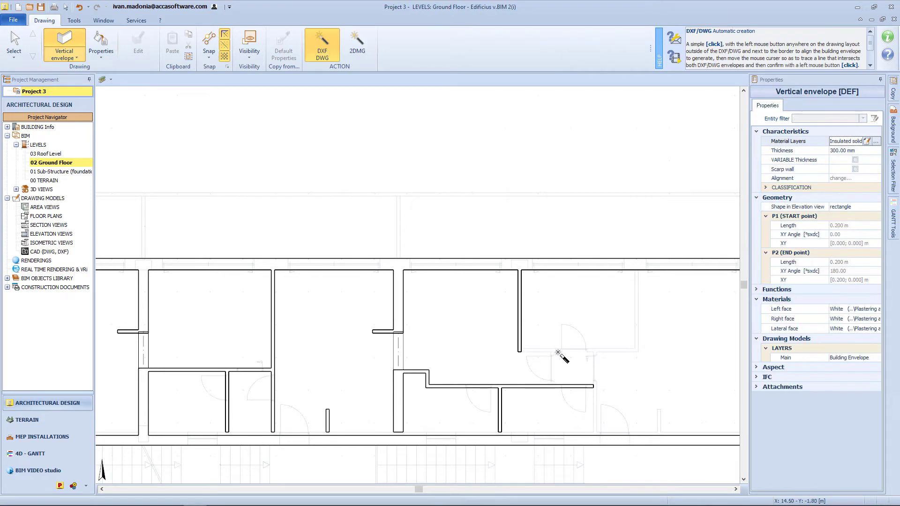
Step: Generate the partitions enclosing the eastern unit's upper room, small central hall and lower room from the imported plan
click(646, 342)
click(600, 396)
click(589, 392)
click(556, 383)
click(542, 378)
click(598, 380)
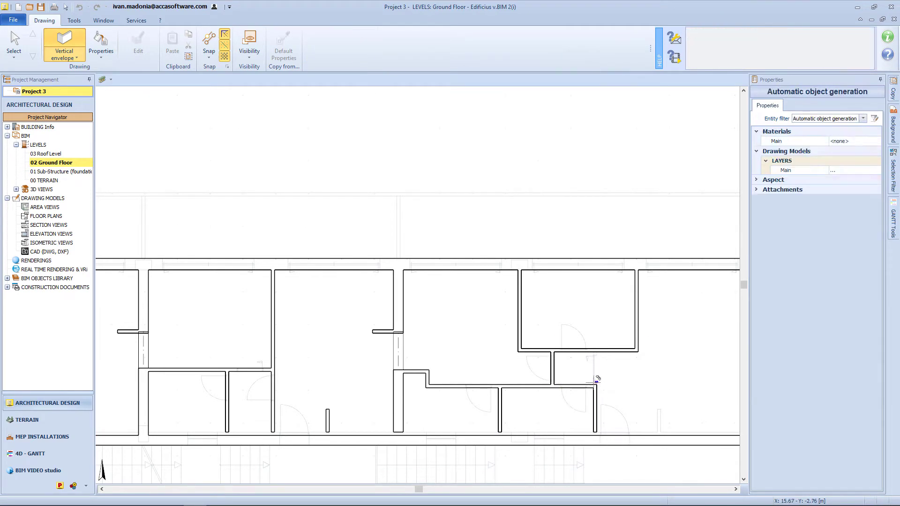
click(591, 377)
Step: Generate the short entrance stub, the inner east wall and the outer east corner wall from the imported plan
click(653, 407)
middle_drag(653, 407, 466, 414)
click(552, 431)
click(572, 434)
click(597, 410)
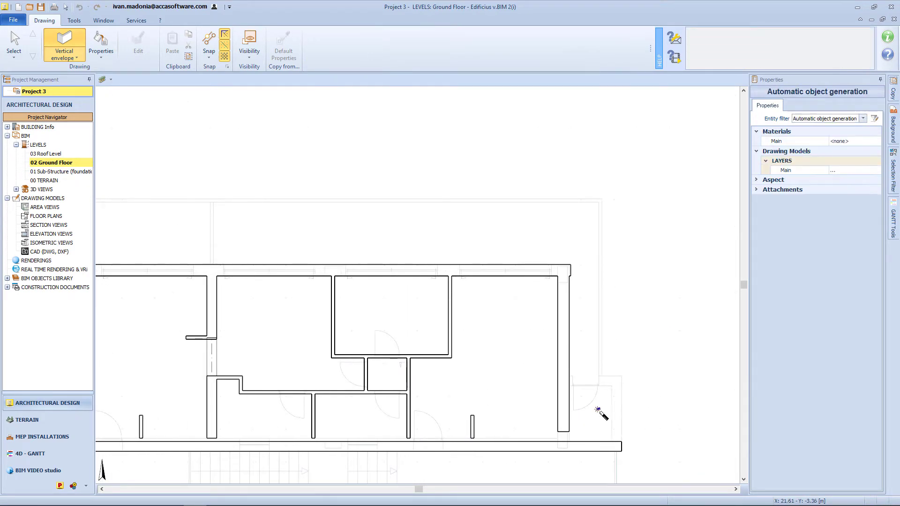
click(602, 372)
key(Escape)
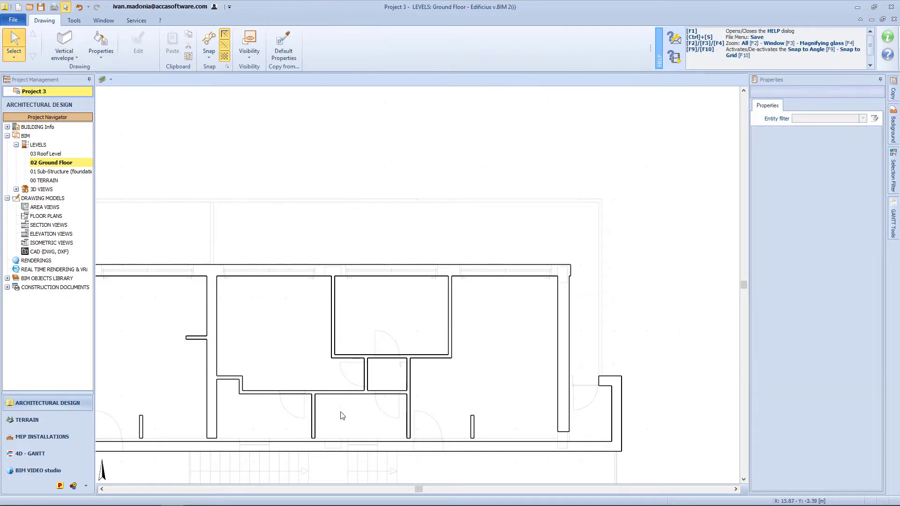
Step: Set the thickness of the long south facade wall to 400 mm
scroll(538, 339, down, 2)
scroll(380, 363, up, 5)
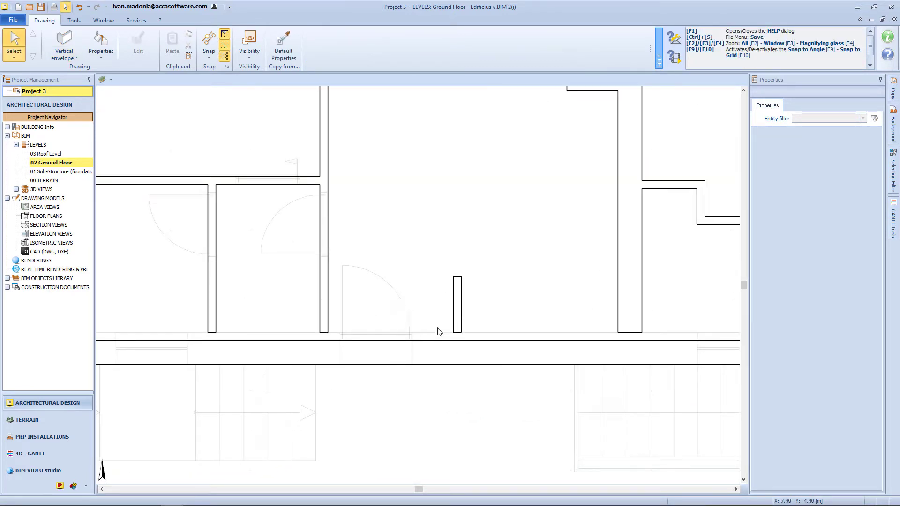
click(374, 361)
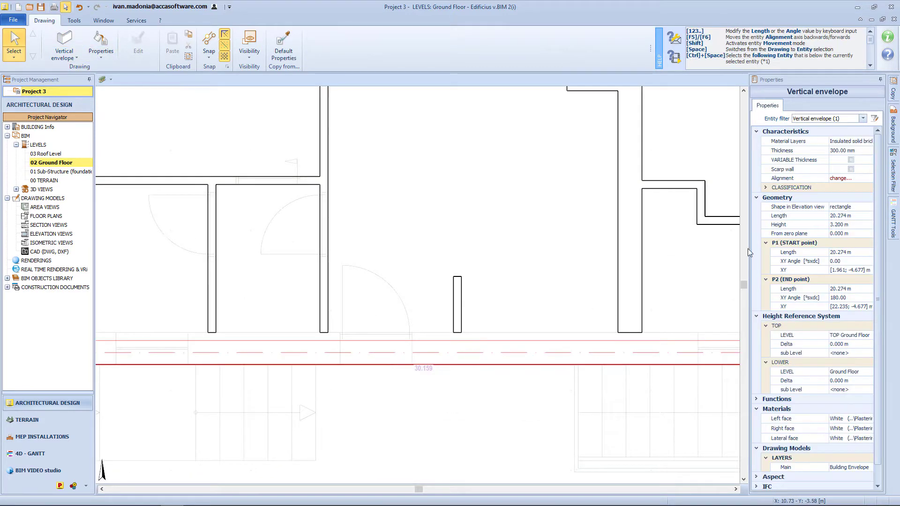
click(862, 151)
click(869, 150)
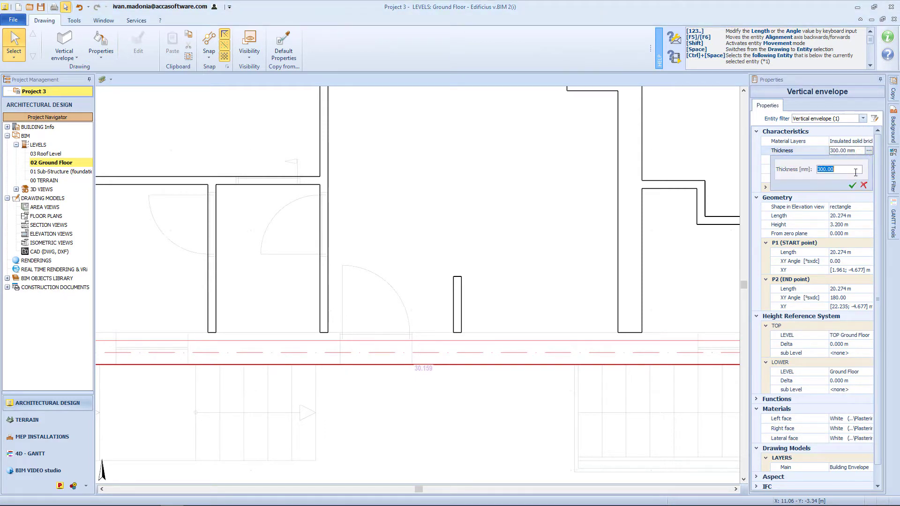
text(400)
click(853, 185)
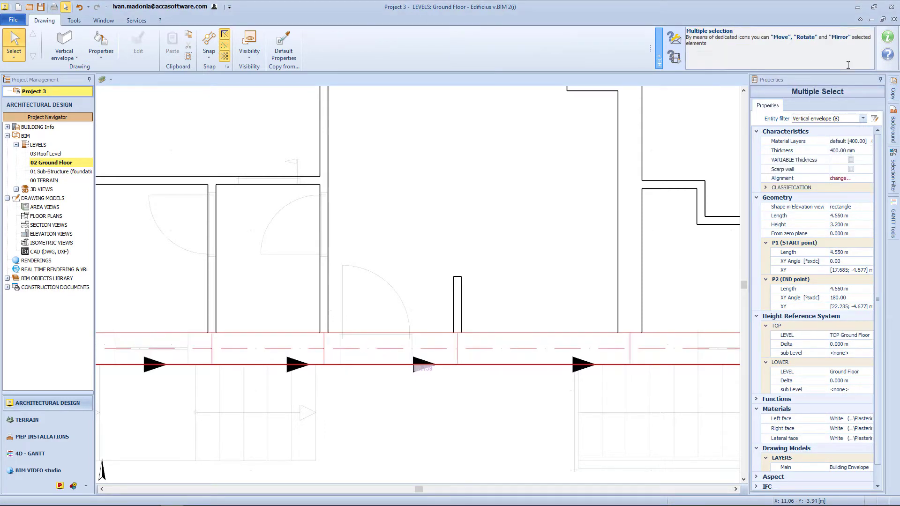
Step: Extend the short return wall at the east entrance to the inner east wall, making it 1.600 m long
scroll(487, 257, down, 5)
middle_drag(592, 245, 253, 261)
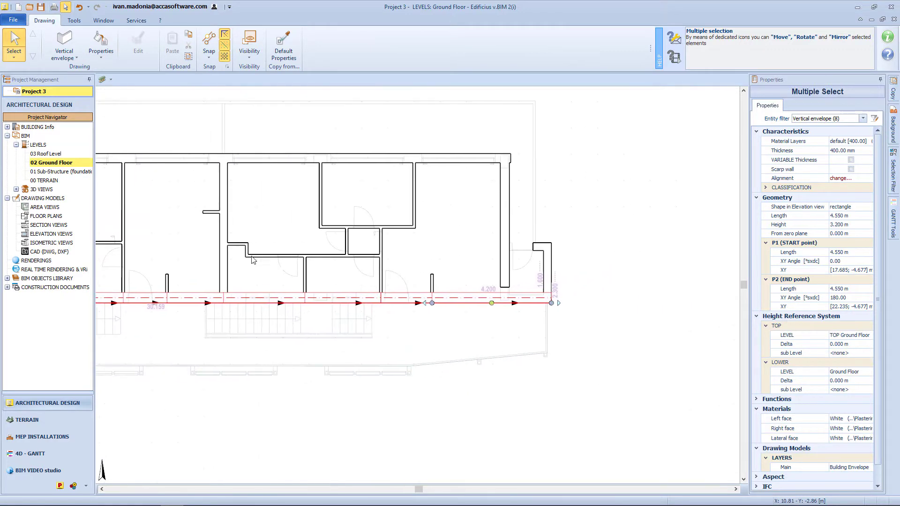
scroll(515, 260, up, 4)
click(554, 247)
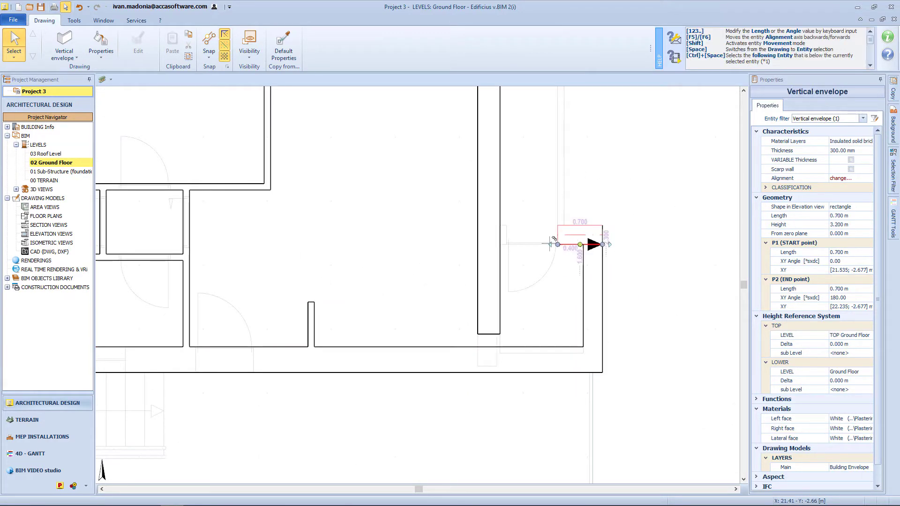
drag(551, 244, 500, 244)
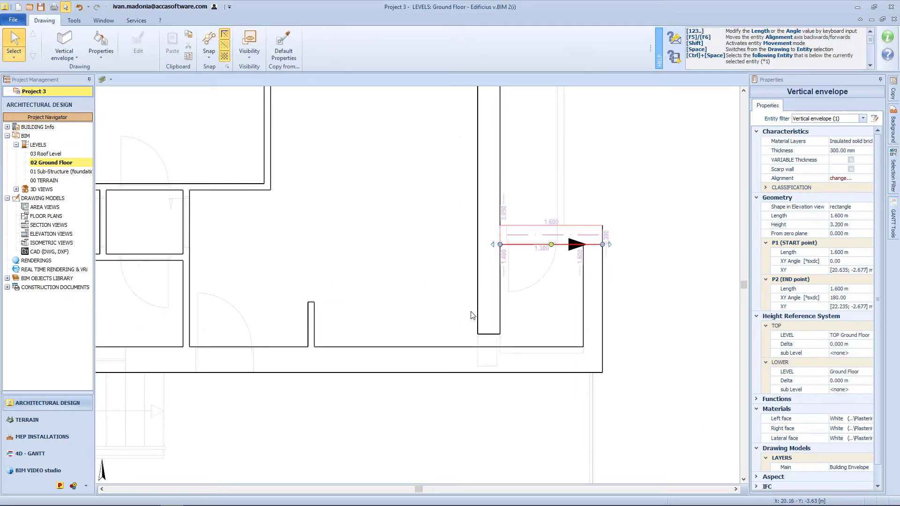
Step: Extend the inner east wall down to meet the south facade wall's inner face
click(487, 332)
drag(477, 334, 477, 347)
scroll(471, 345, down, 2)
scroll(473, 347, down, 2)
scroll(295, 351, down, 2)
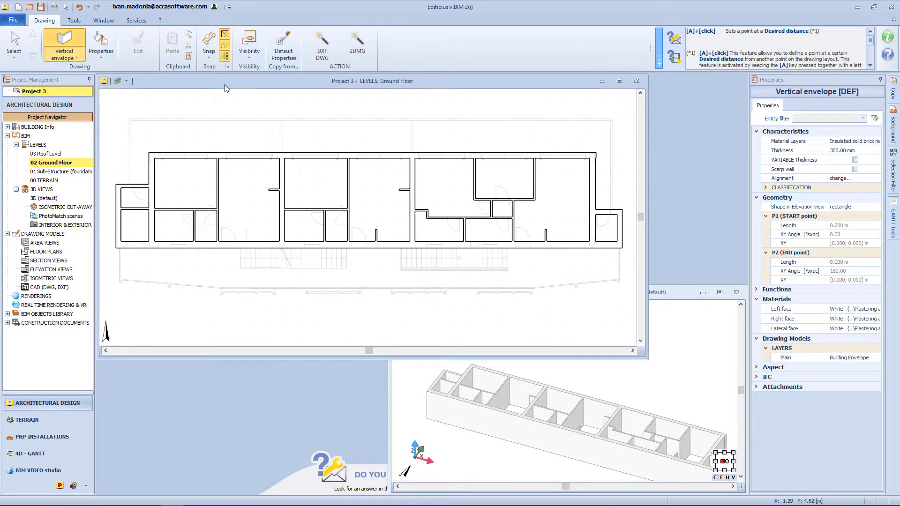
Step: Place the sliding two-leaf window FN[R] 2AS[1GP] in the north wall of the westernmost large room
click(83, 54)
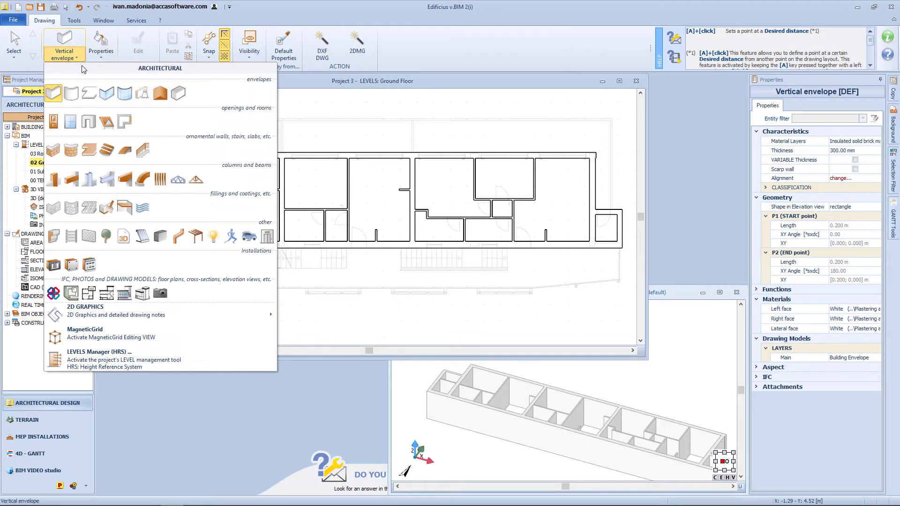
click(75, 115)
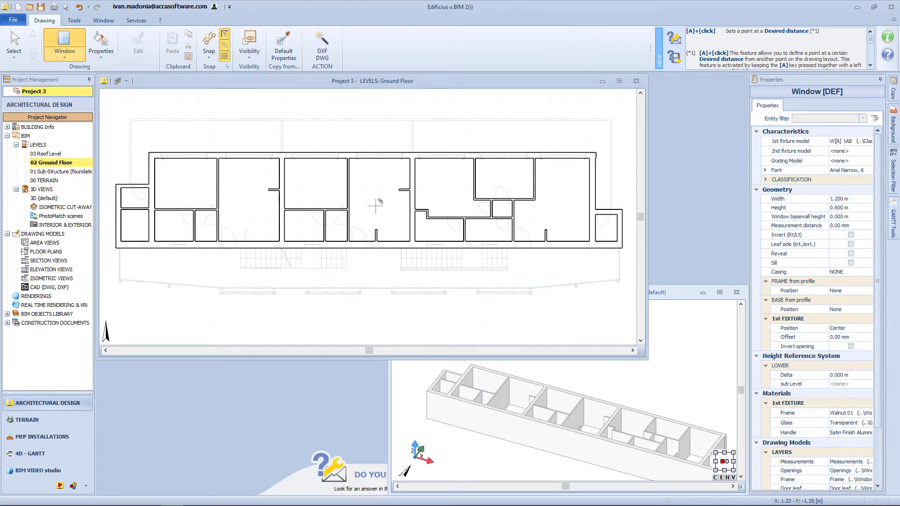
click(850, 141)
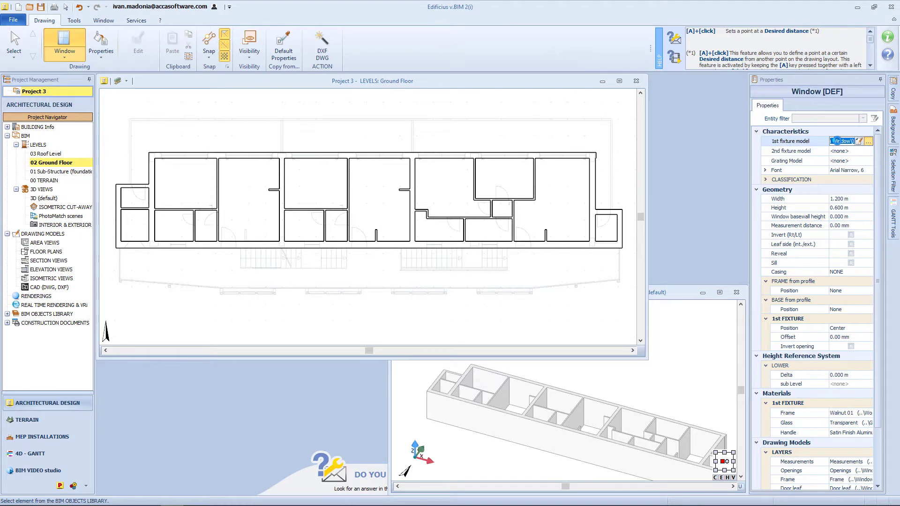
click(837, 141)
click(784, 128)
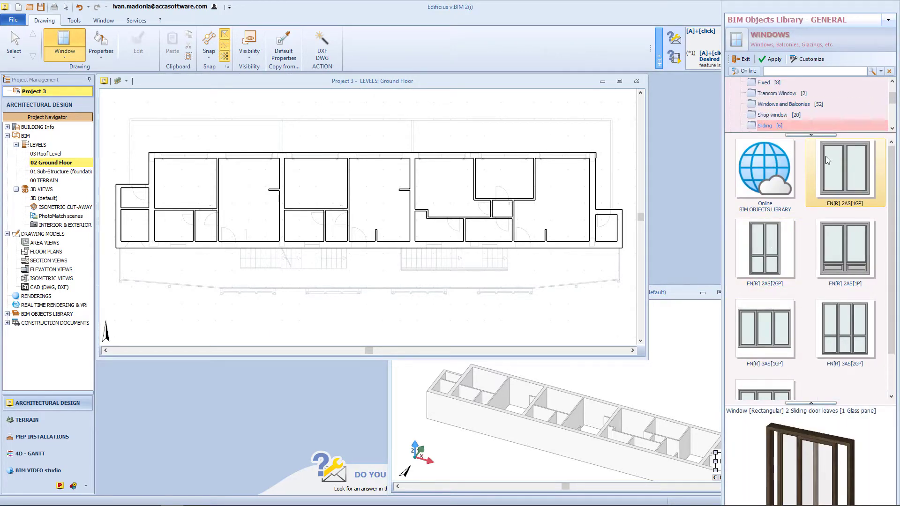
double_click(839, 174)
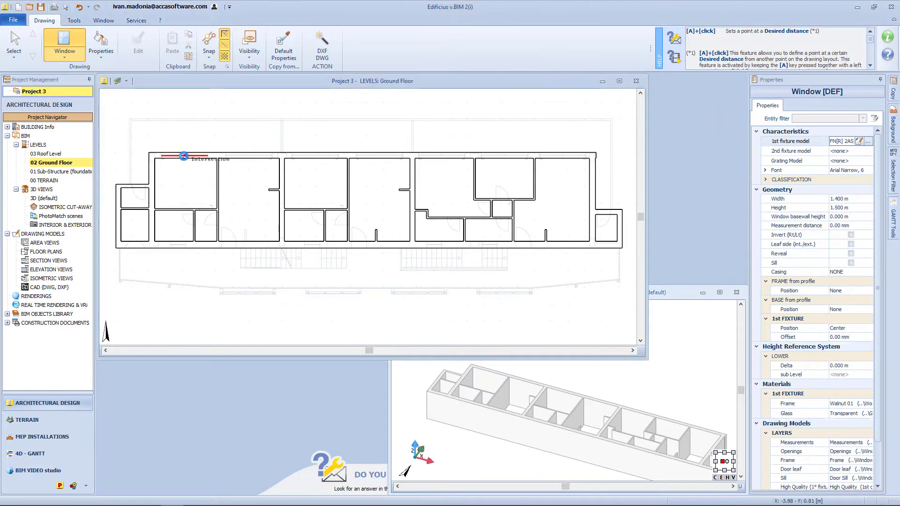
click(184, 156)
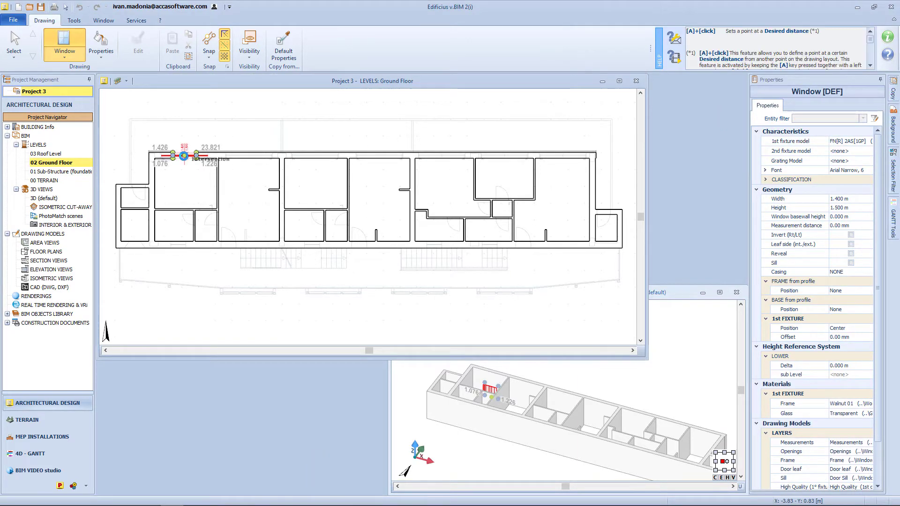
Step: Stretch both jambs of the placed window to the plan outline so that it is 2.800 m wide
scroll(188, 151, up, 2)
scroll(188, 151, up, 5)
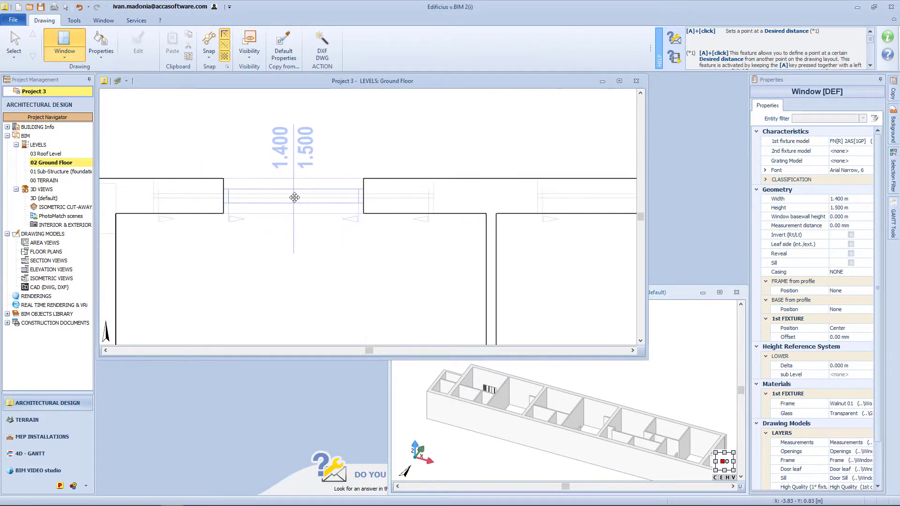
click(343, 202)
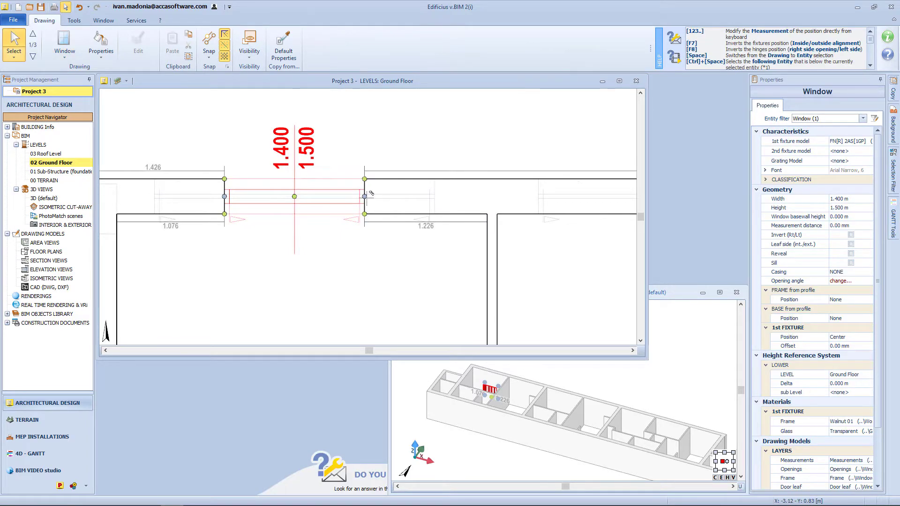
click(435, 196)
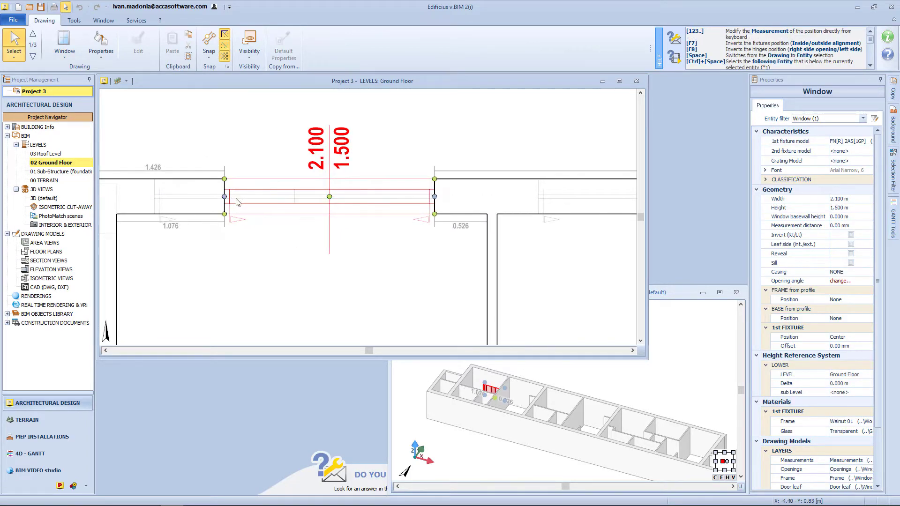
click(225, 196)
click(155, 196)
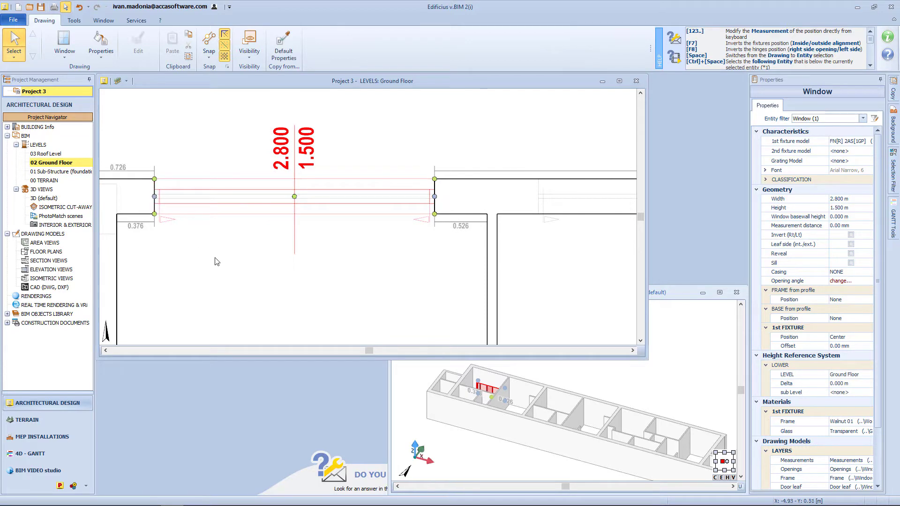
click(384, 280)
Step: Generate the next three sliding windows along the north wall from the DWG plan, covering the western and central units
scroll(229, 235, down, 3)
click(64, 45)
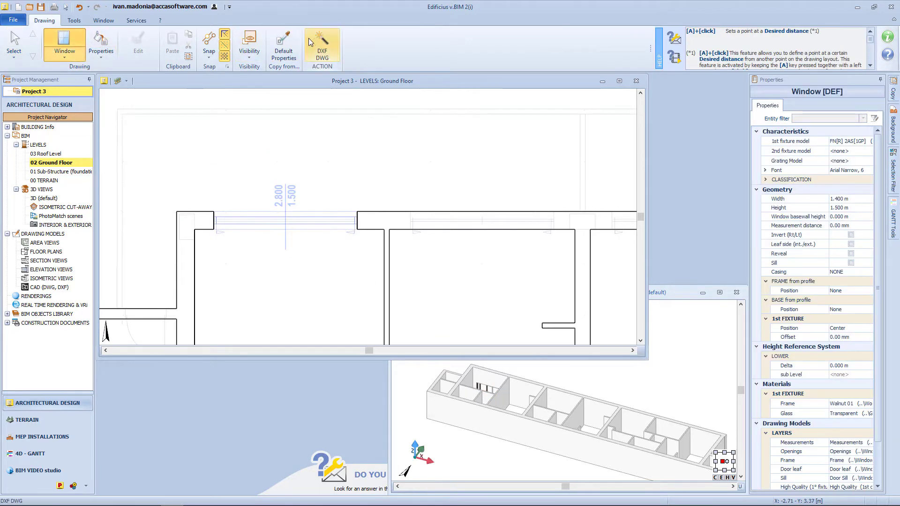
click(544, 223)
scroll(577, 237, down, 2)
middle_drag(577, 236, 210, 255)
click(224, 243)
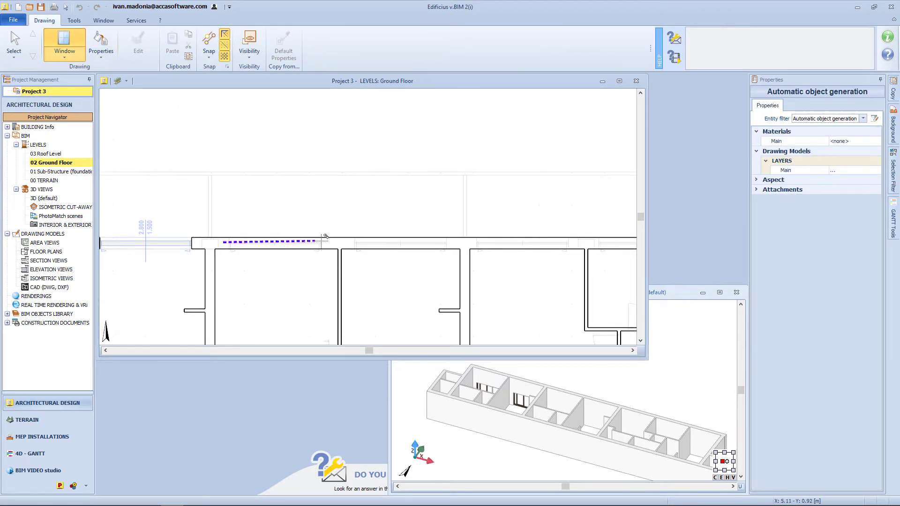
click(323, 241)
click(343, 243)
click(461, 244)
Step: Generate the eastern unit's three sliding windows in the north wall from the DWG plan
click(574, 243)
middle_drag(575, 244, 381, 253)
click(402, 252)
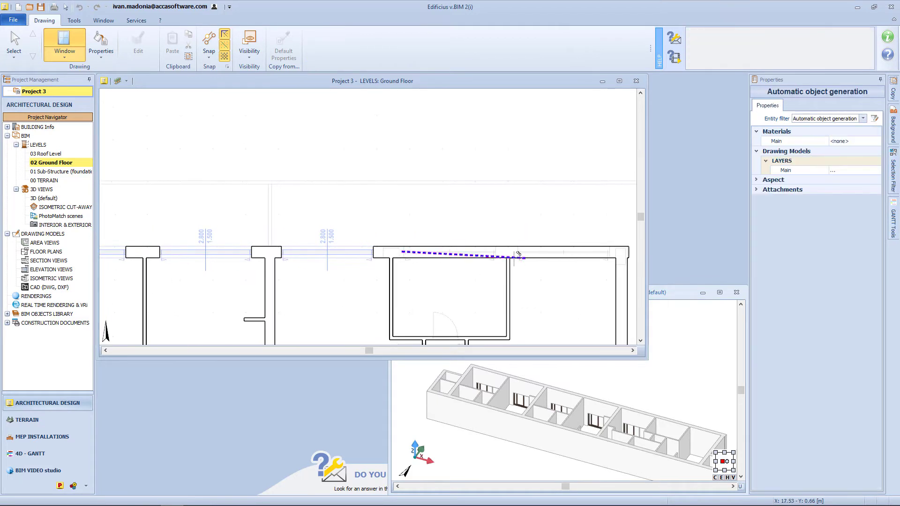
click(520, 257)
click(513, 254)
click(609, 255)
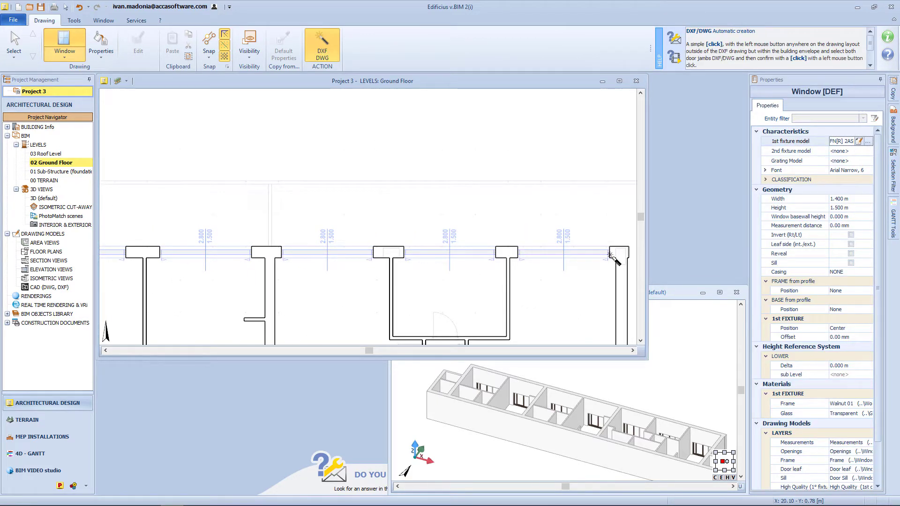
Step: Choose the transom window W[R] 1AB and generate the western and central units' windows in the south facade from the plan
scroll(611, 255, down, 3)
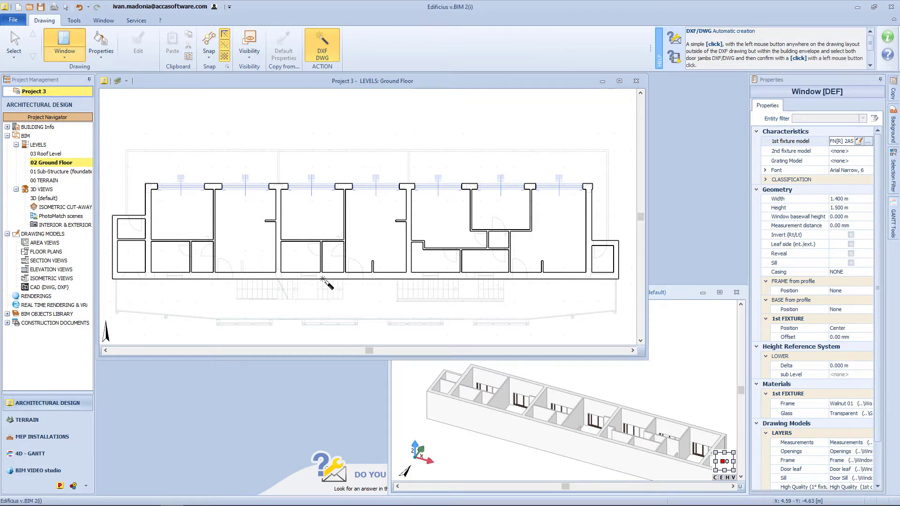
click(829, 142)
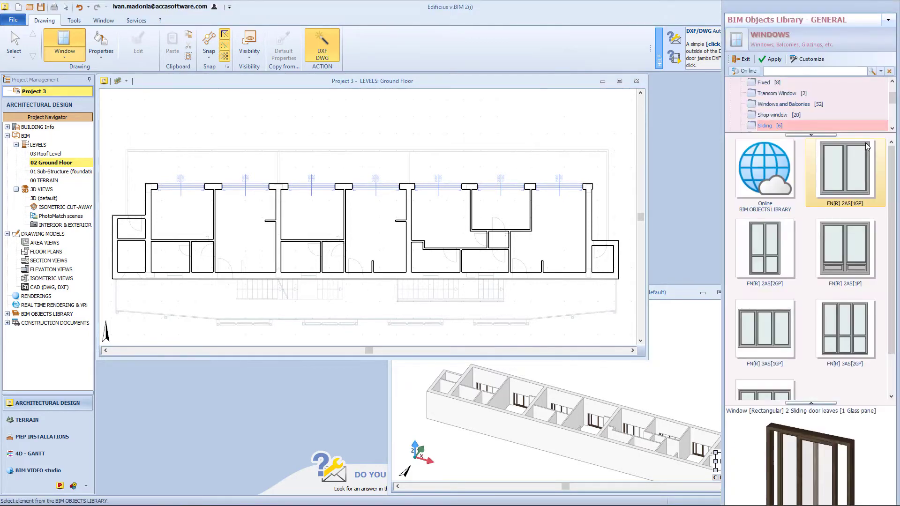
click(773, 93)
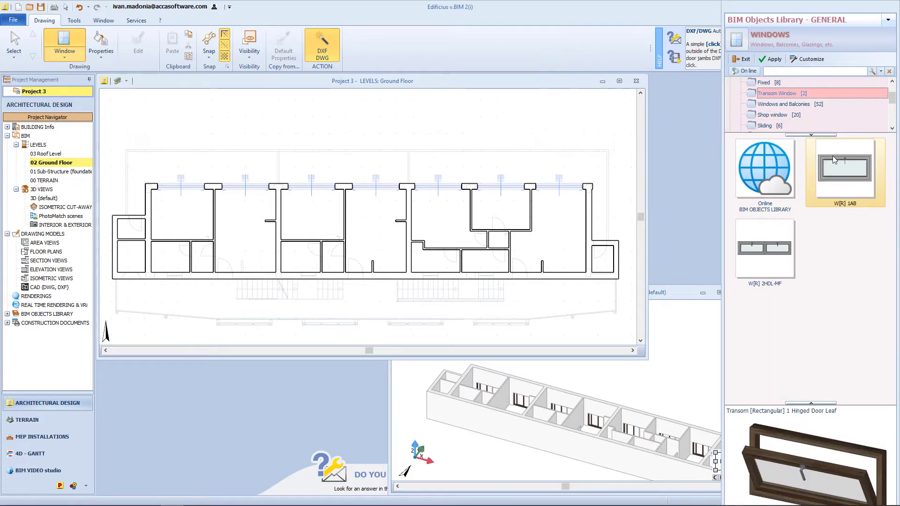
double_click(832, 165)
click(164, 275)
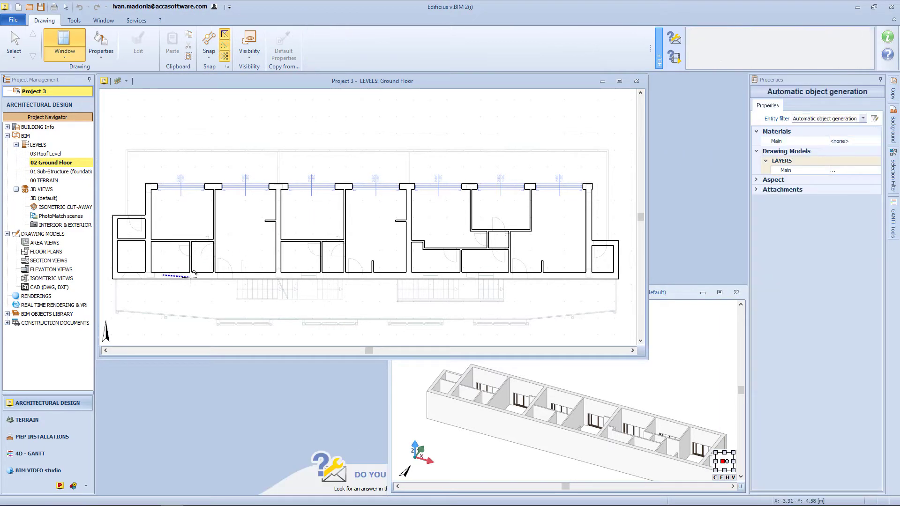
click(214, 272)
click(345, 278)
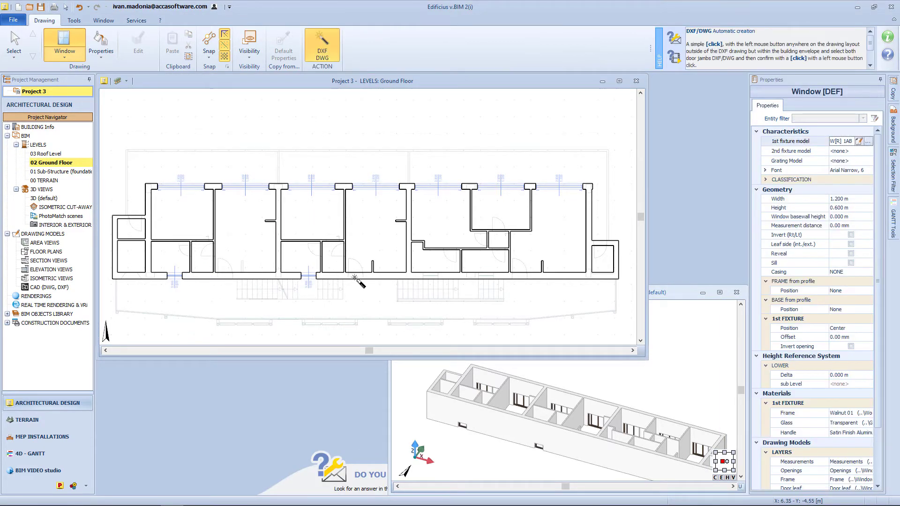
Step: Generate the eastern unit's two transom windows in the south facade from the DWG plan
click(420, 276)
click(452, 276)
click(473, 276)
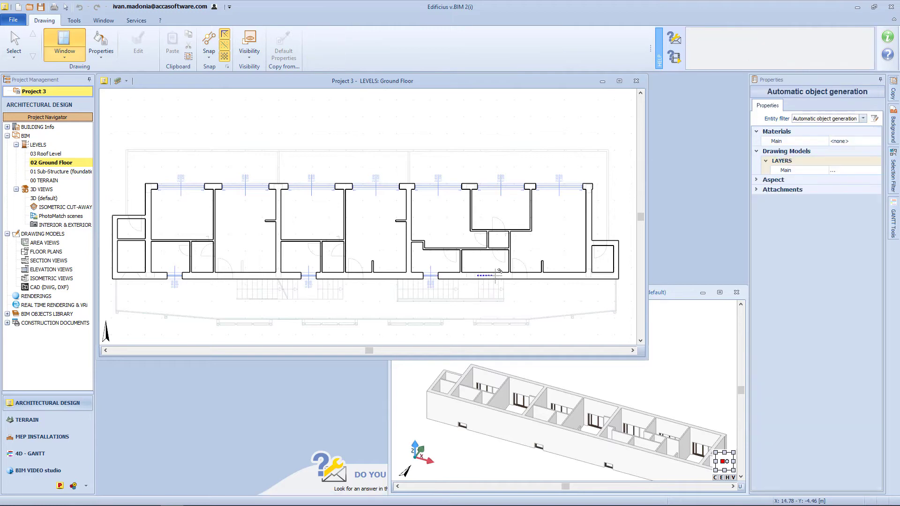
click(509, 277)
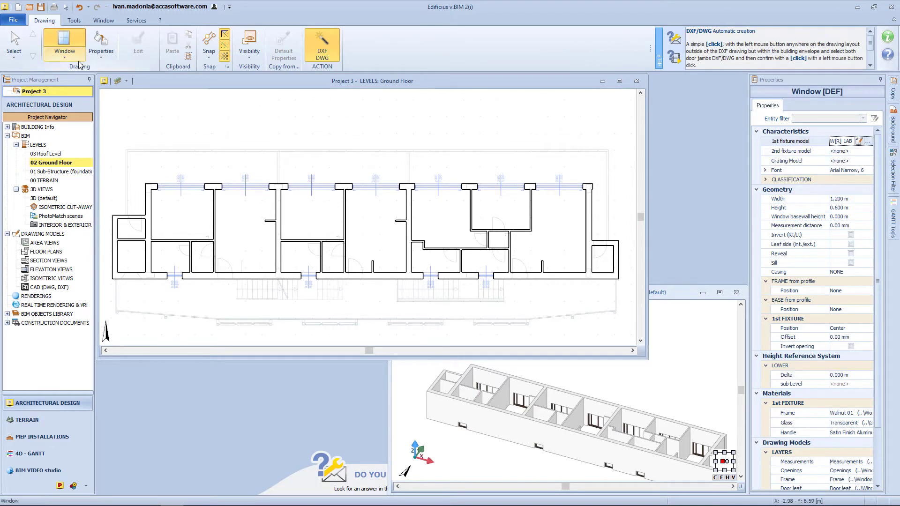
Step: Generate an opening from the DWG plan in the south wall of the southwest corner room
click(64, 52)
click(89, 123)
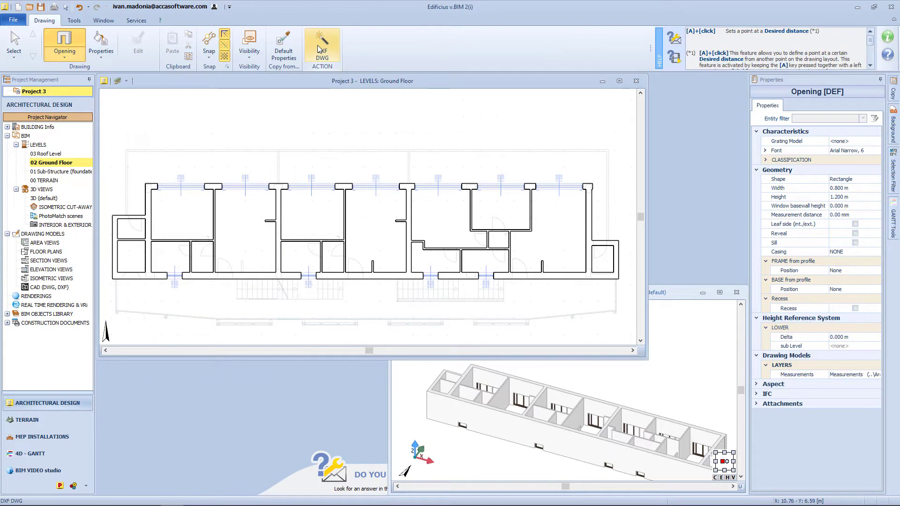
click(125, 274)
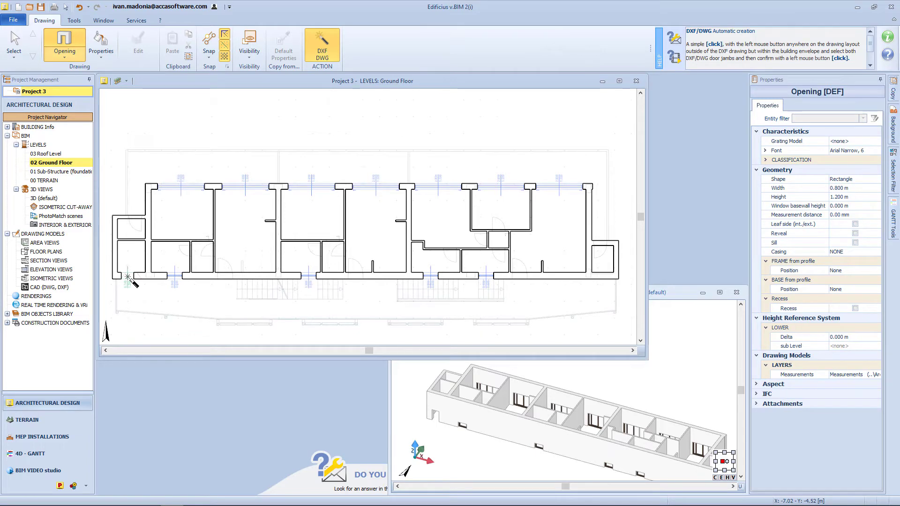
Step: Widen the southwest corner room's opening to 1.220 m to match the splayed outline in the plan
scroll(137, 276, up, 5)
middle_drag(258, 263, 303, 256)
key(Escape)
click(264, 290)
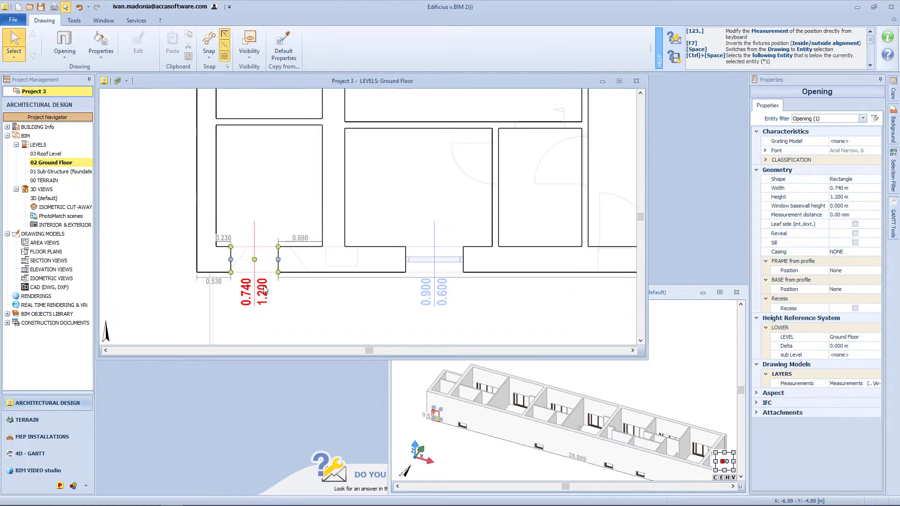
drag(278, 260, 309, 259)
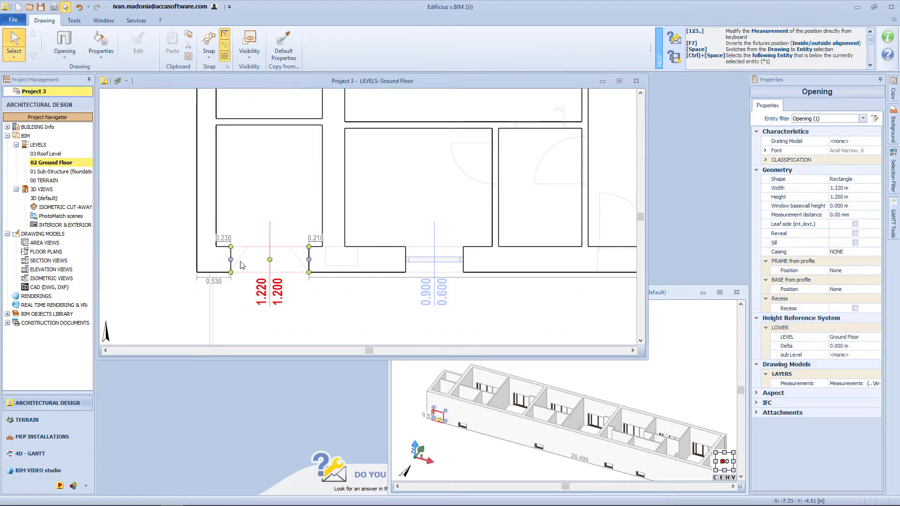
Step: Turn on the opening's leaf side (int./ext.) option and enable its reveal
click(852, 215)
click(856, 224)
click(855, 233)
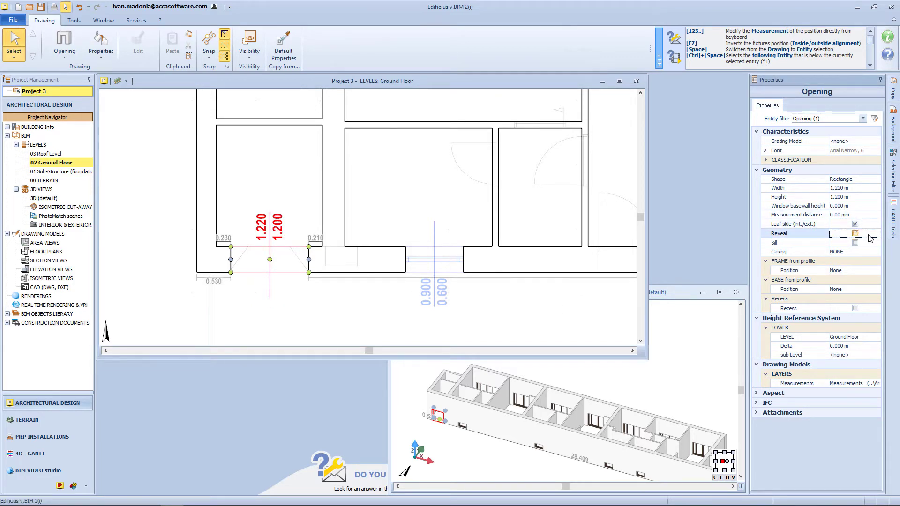
Step: Splay the opening's reveal by setting a and b to 0 mm and c to 300 mm
click(844, 251)
click(878, 253)
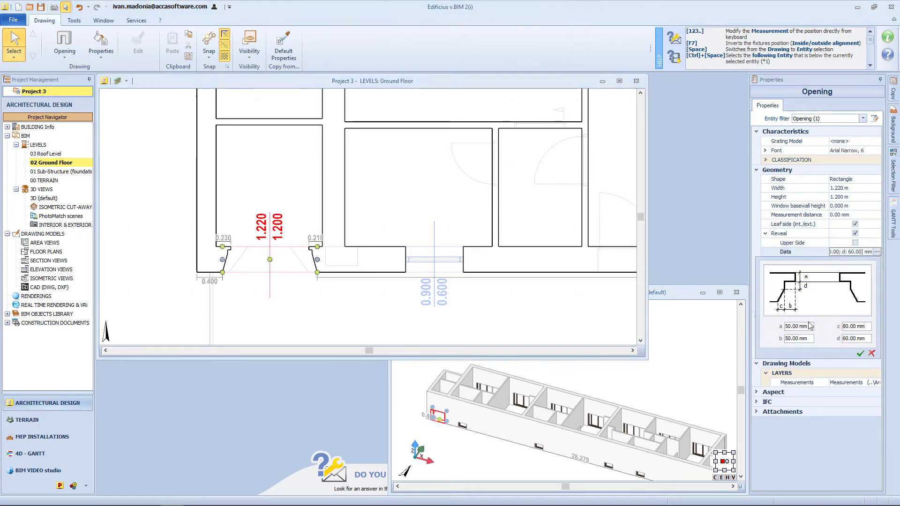
drag(810, 326, 774, 330)
text(0)
text(300)
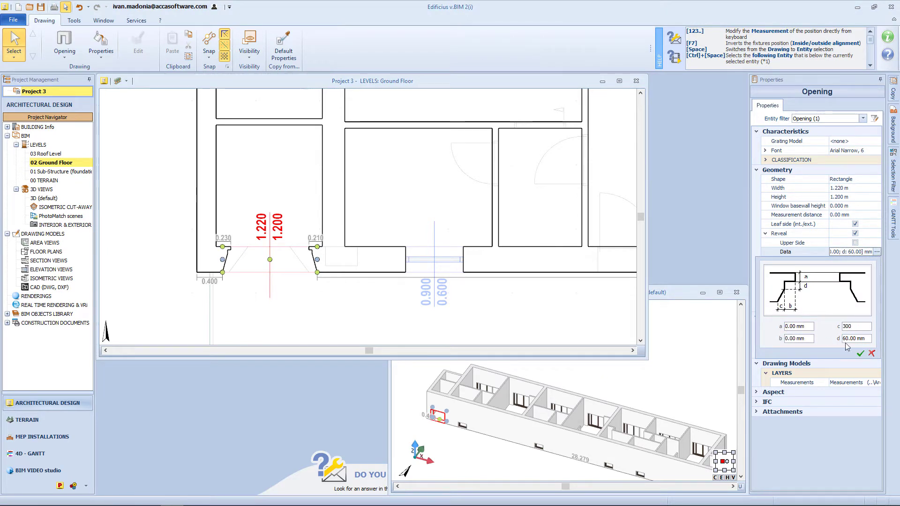
click(860, 353)
key(Escape)
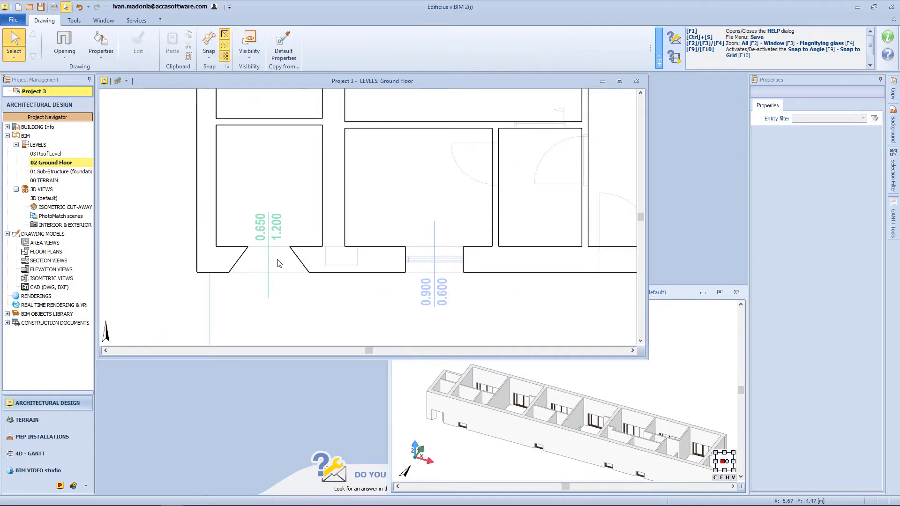
right_click(277, 260)
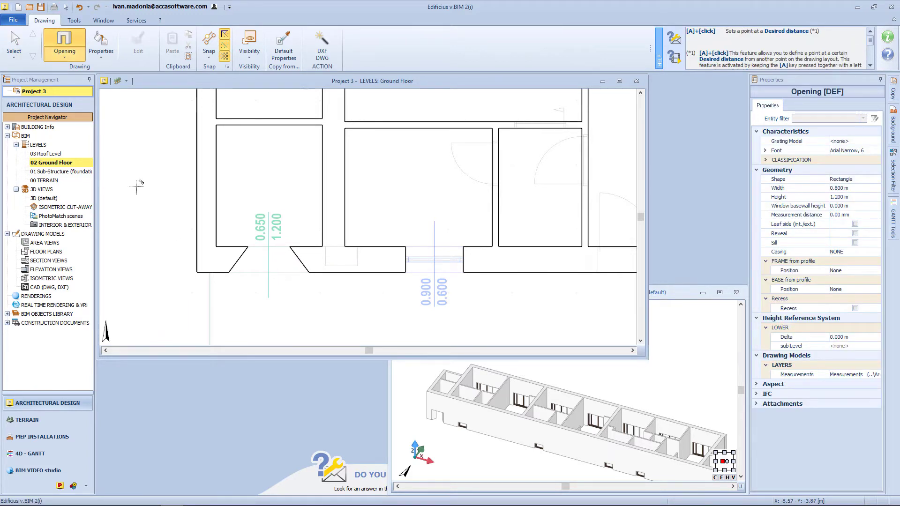
Step: Generate two doors from the DWG plan in the partitions on either side of the western unit's narrow lower room
click(64, 56)
click(60, 124)
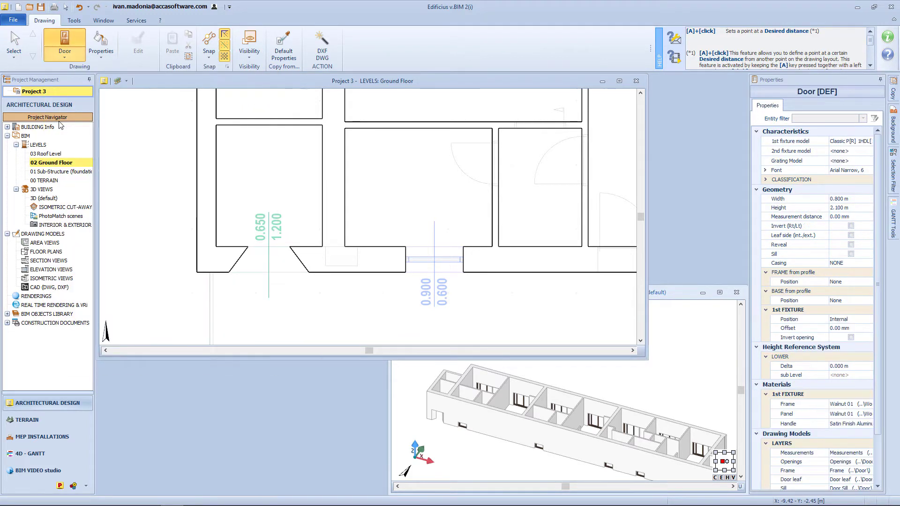
middle_drag(443, 197, 273, 254)
scroll(298, 242, up, 2)
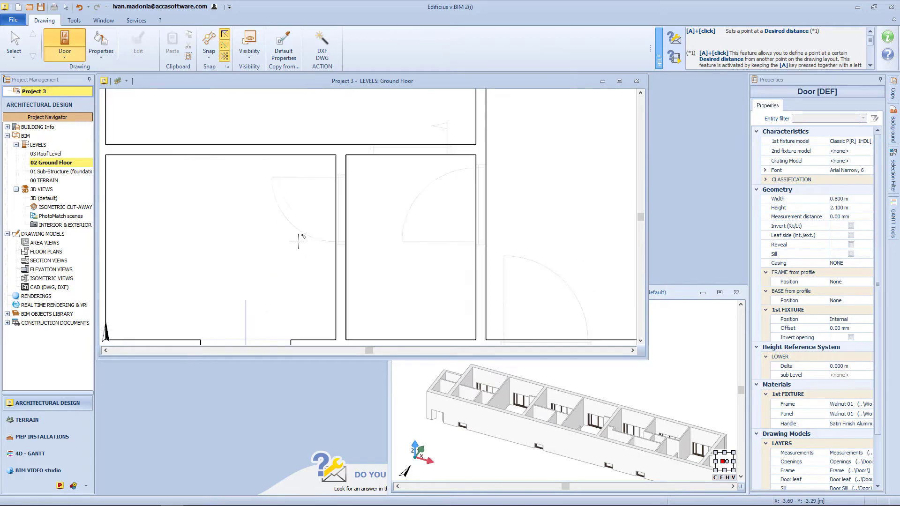
click(322, 45)
click(342, 165)
click(343, 257)
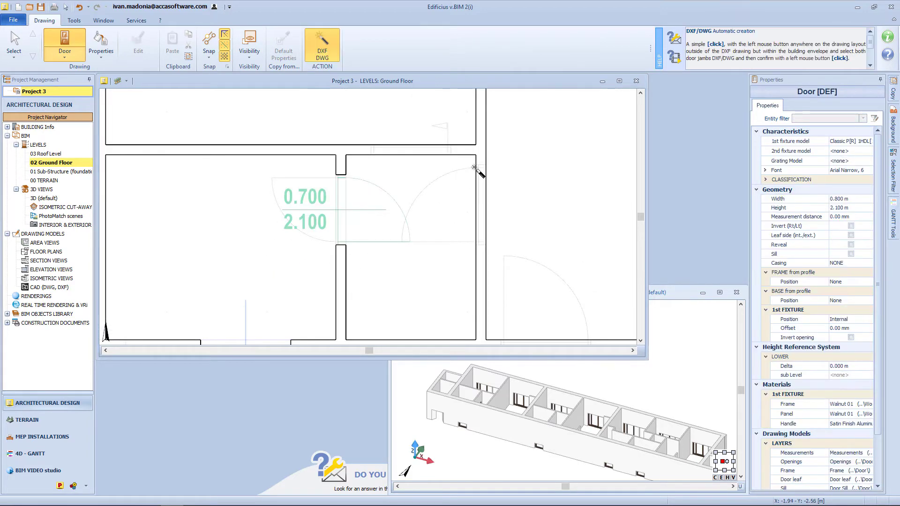
click(482, 168)
click(482, 253)
middle_drag(525, 304, 480, 251)
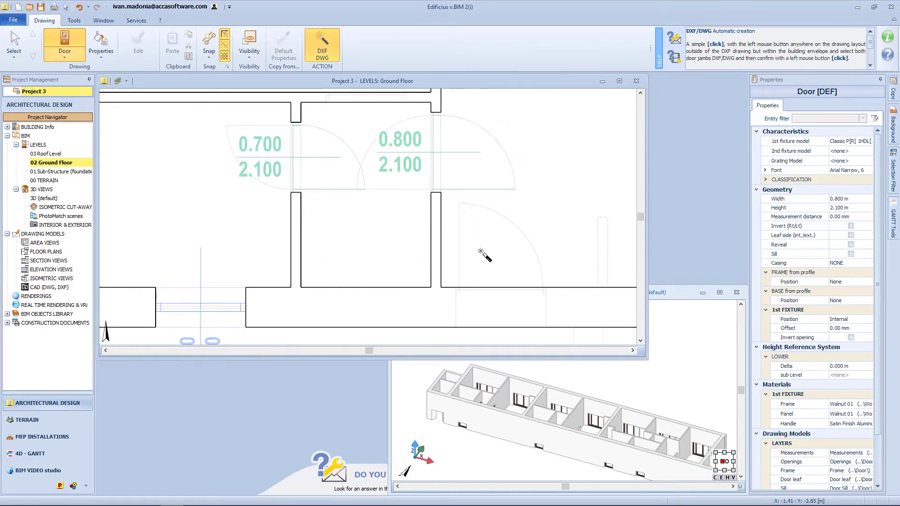
Step: Generate the western unit's entrance door from the DWG plan in the south exterior wall
click(445, 298)
click(558, 302)
scroll(557, 301, down, 1)
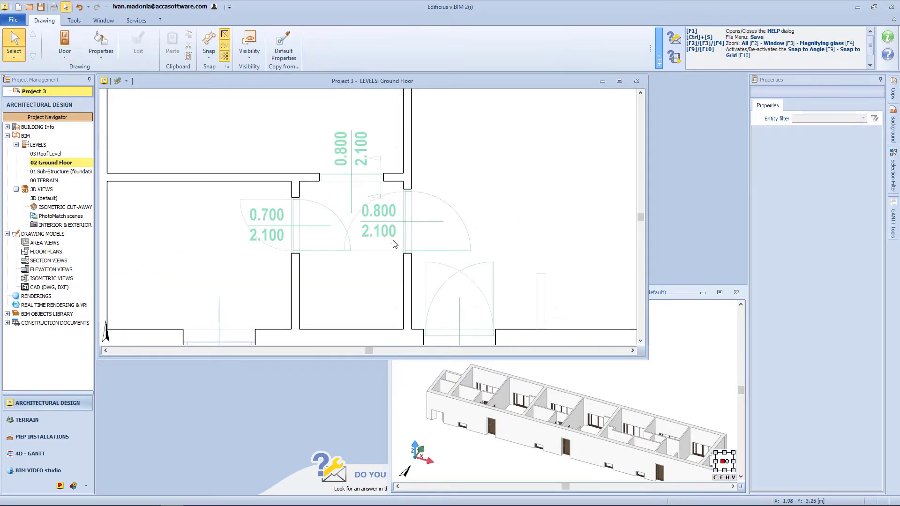
Step: Flip the western unit's 0.700 m door to the other leaf side, and reverse the opposite 0.800 m door's leaf side and hinges
click(306, 232)
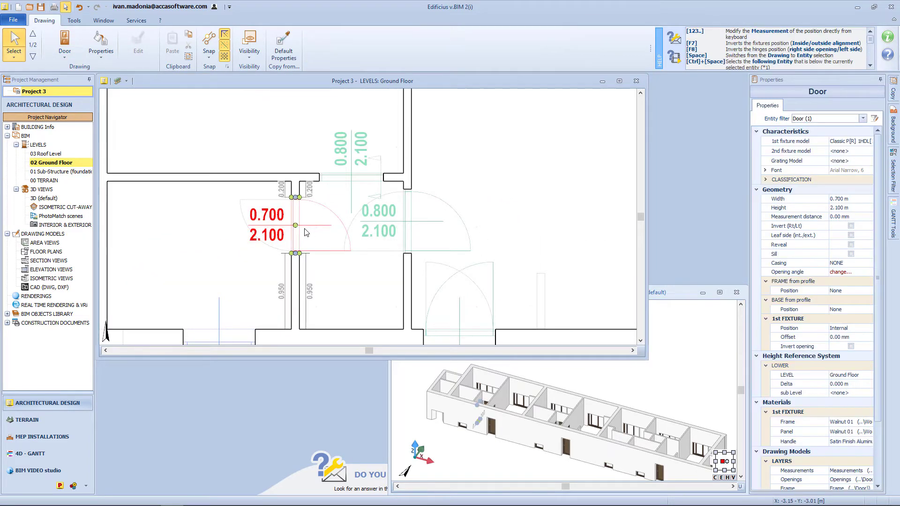
key(F7)
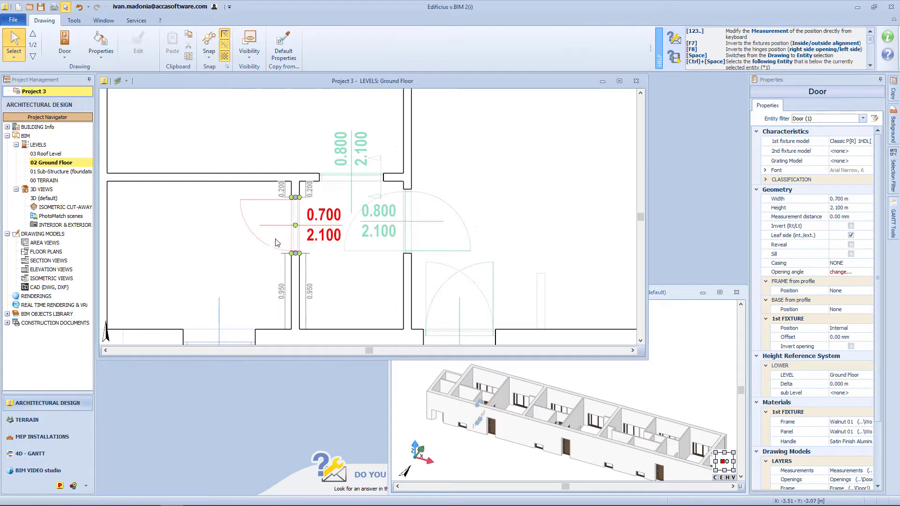
click(387, 225)
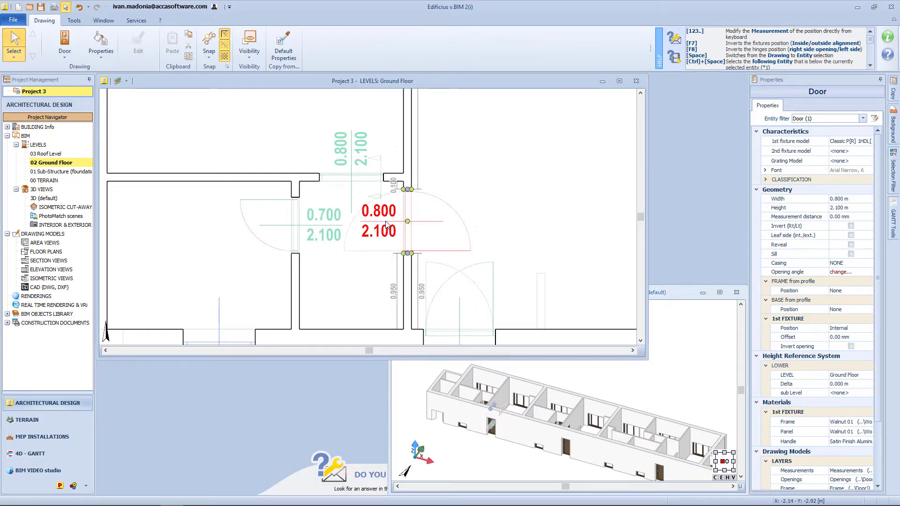
key(F8)
key(F7)
Step: Invert the leaf side and hinges of the vestibule's upper 0.800 m door, and the hinges of the 0.900 m entrance door, matching the plan
click(361, 168)
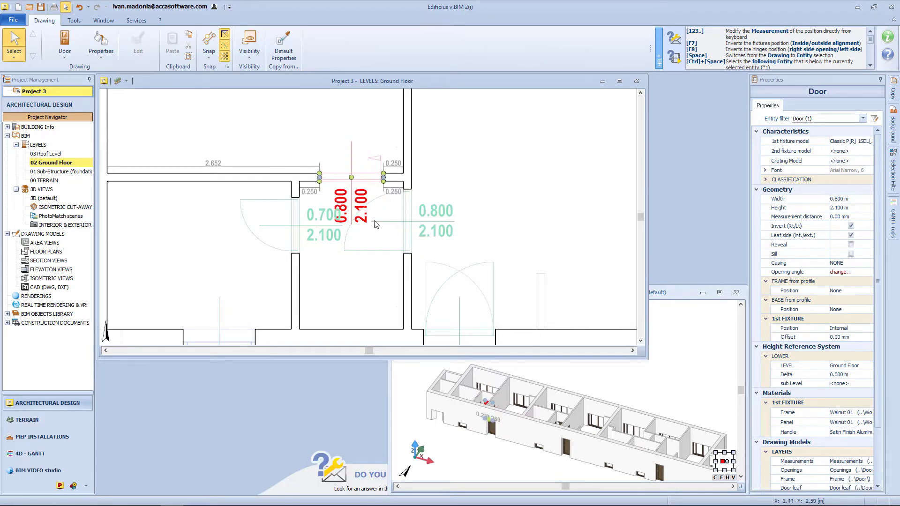
click(440, 287)
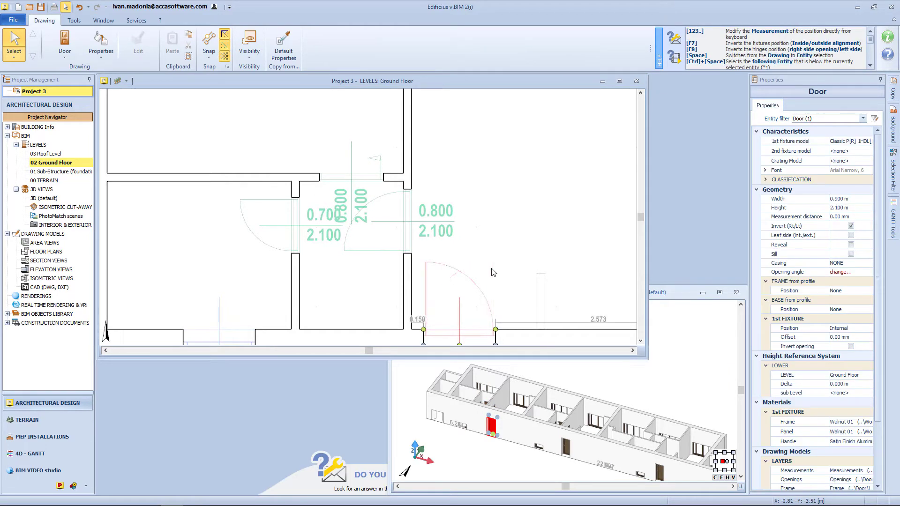
Step: Flip the leaf side of the middle unit's western 0.800 m partition door to match the plan's swing
scroll(518, 256, down, 2)
middle_drag(518, 254, 291, 229)
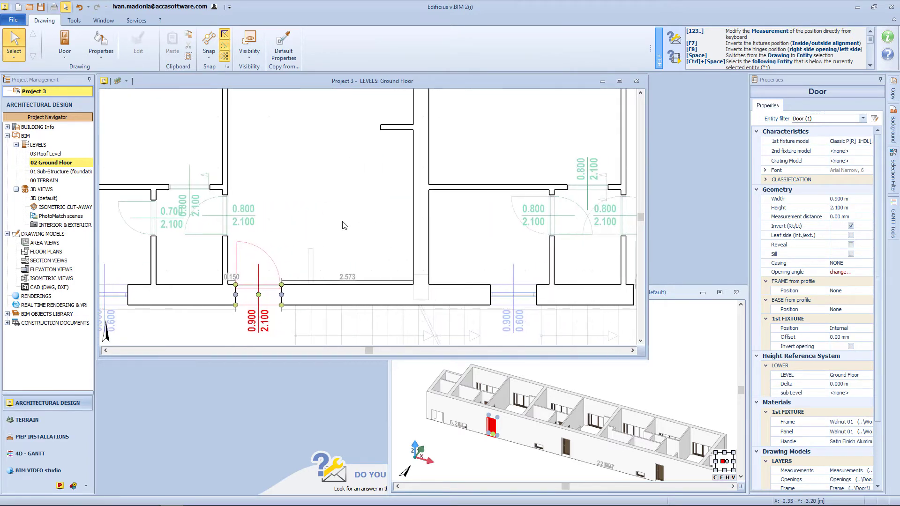
middle_drag(528, 223, 416, 238)
click(416, 238)
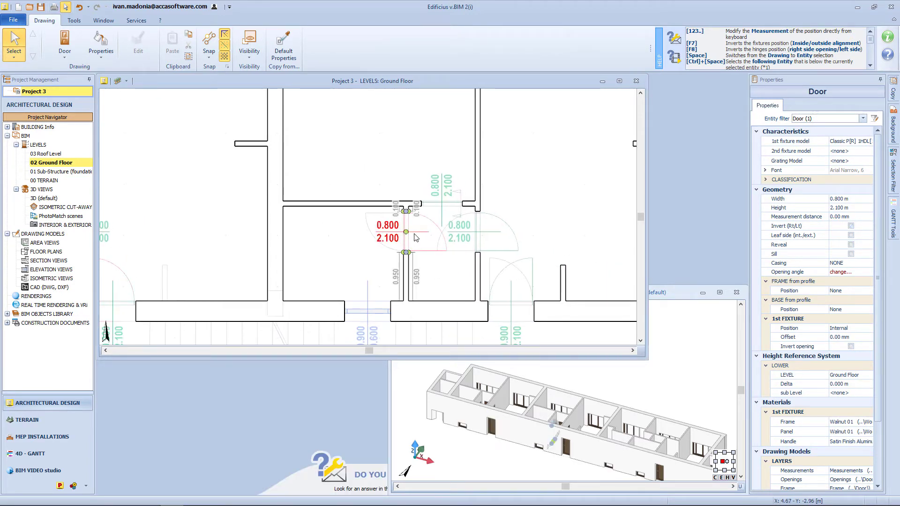
key(F8)
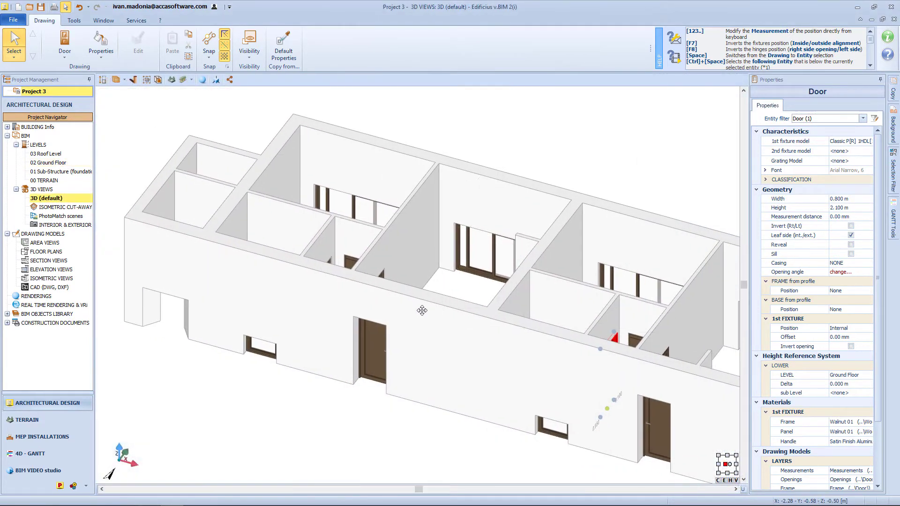
Step: In the 3D view, set the southwest corner opening's height to 2.100 m and its width to 0.800 m
click(246, 372)
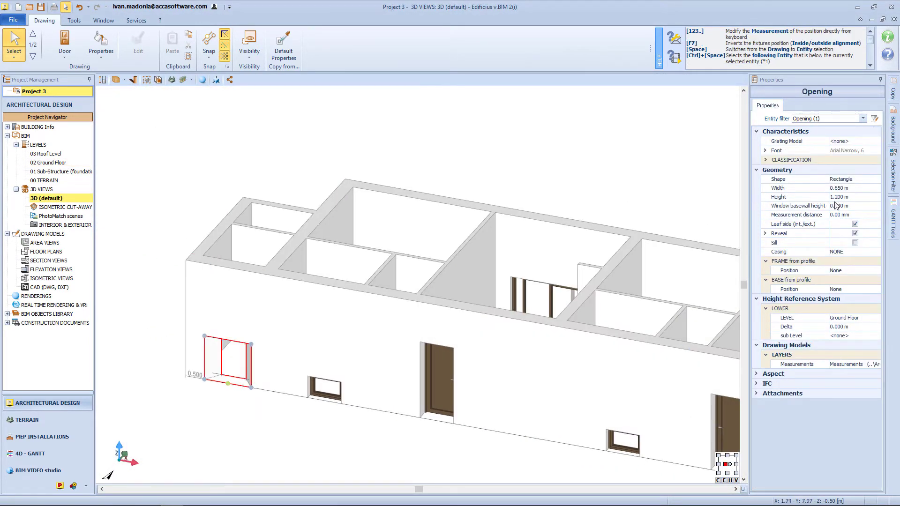
click(837, 197)
text(2)
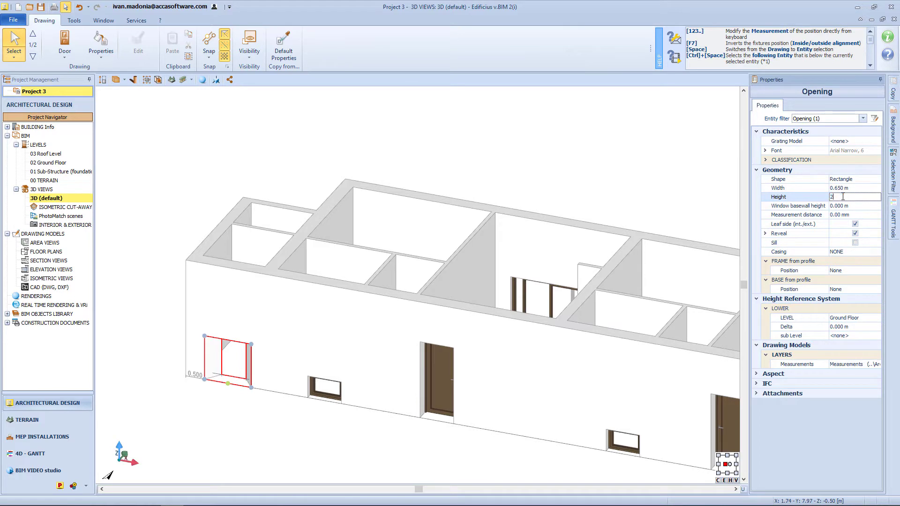
text(.1)
key(Return)
click(851, 188)
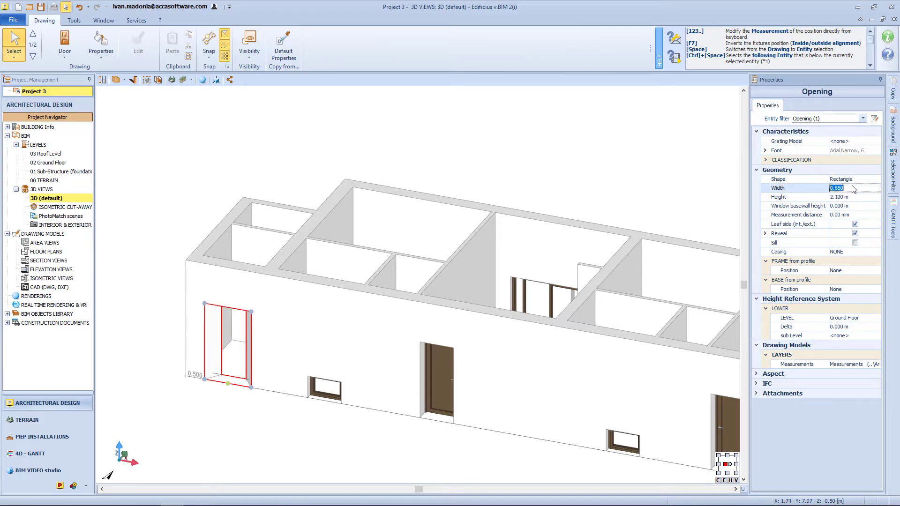
text(1)
key(Return)
text(0.8)
key(Return)
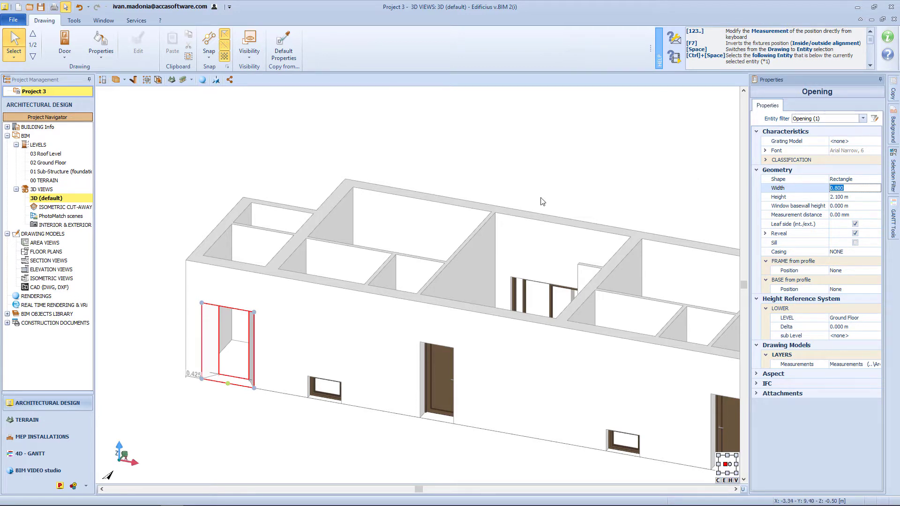
Step: Align the tops of the four small windows on the south facade with the head of the western entrance door
scroll(482, 300, down, 6)
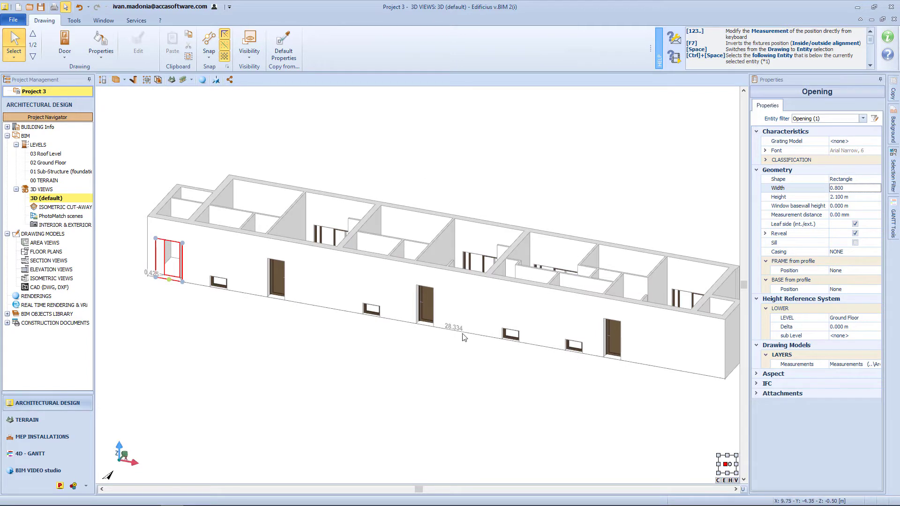
click(221, 283)
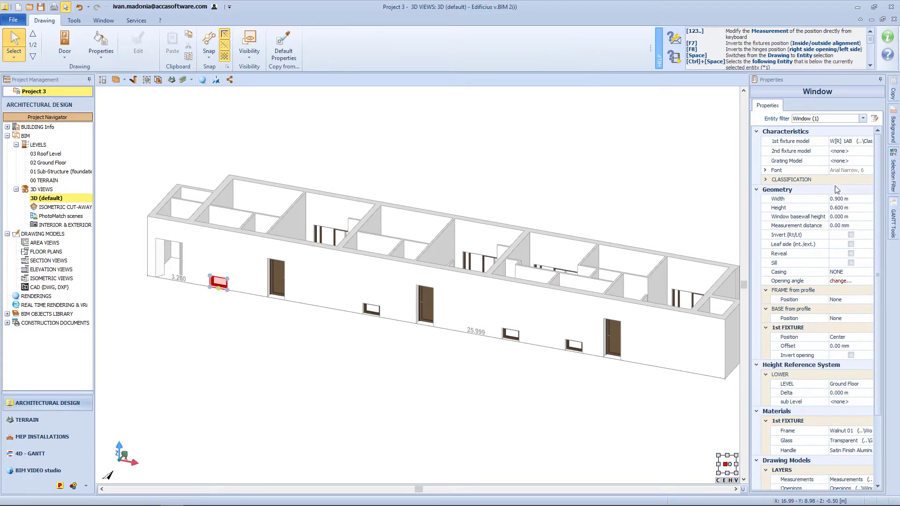
click(837, 219)
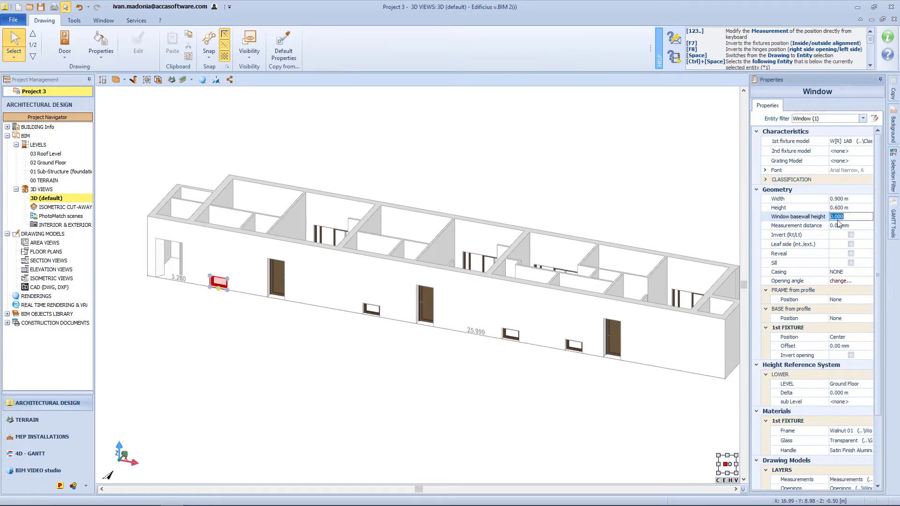
ctrl+click(375, 311)
ctrl+click(509, 335)
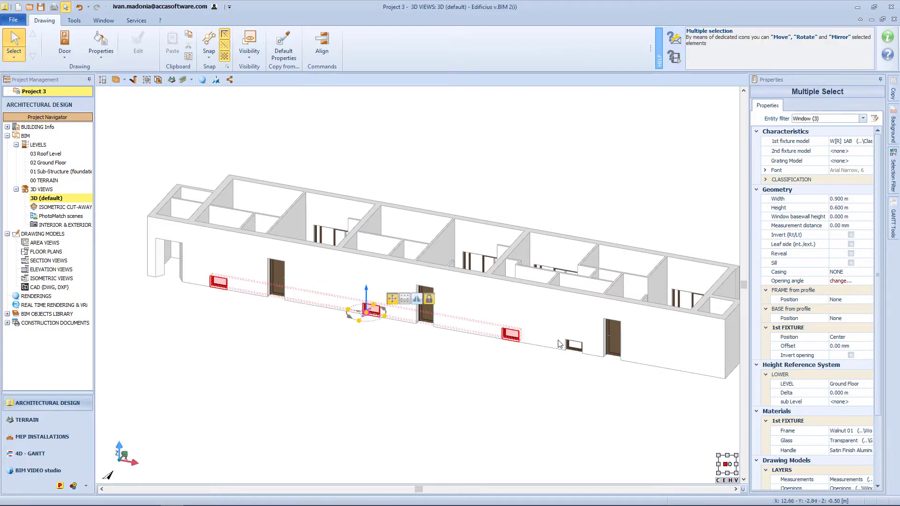
ctrl+click(575, 347)
ctrl+click(279, 278)
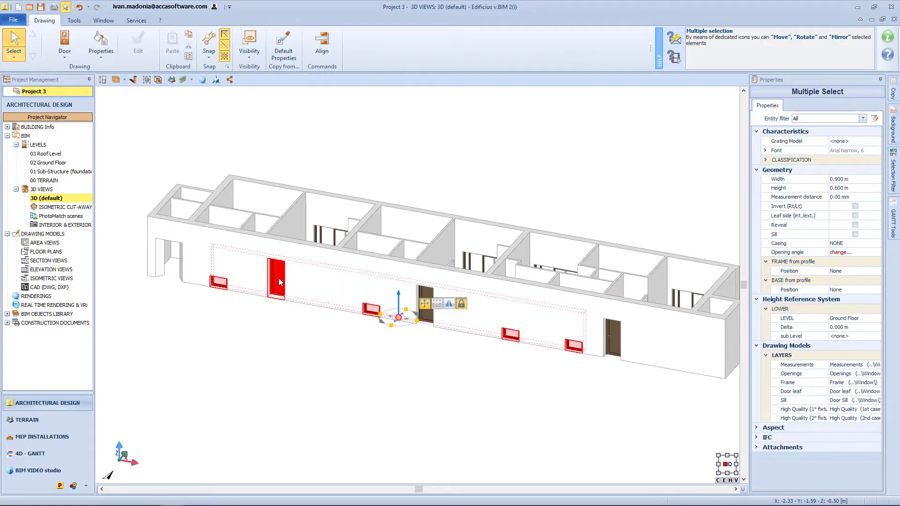
click(323, 47)
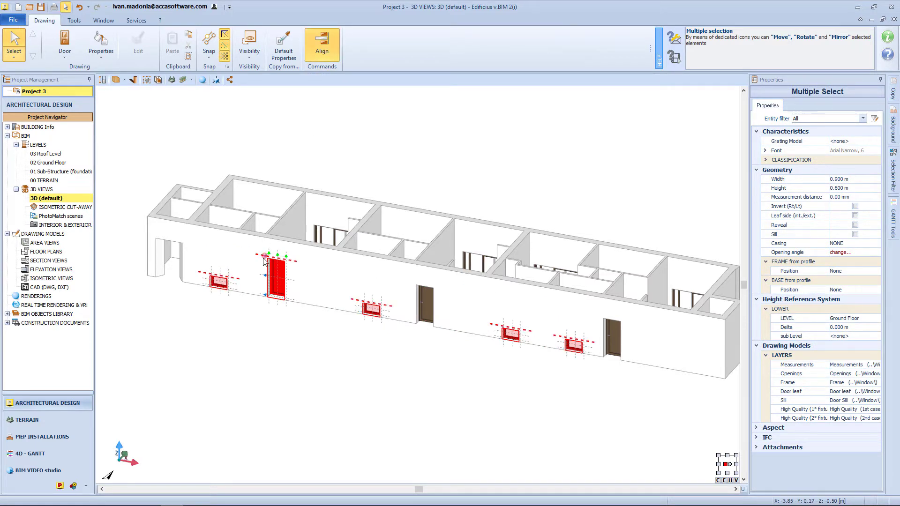
click(264, 254)
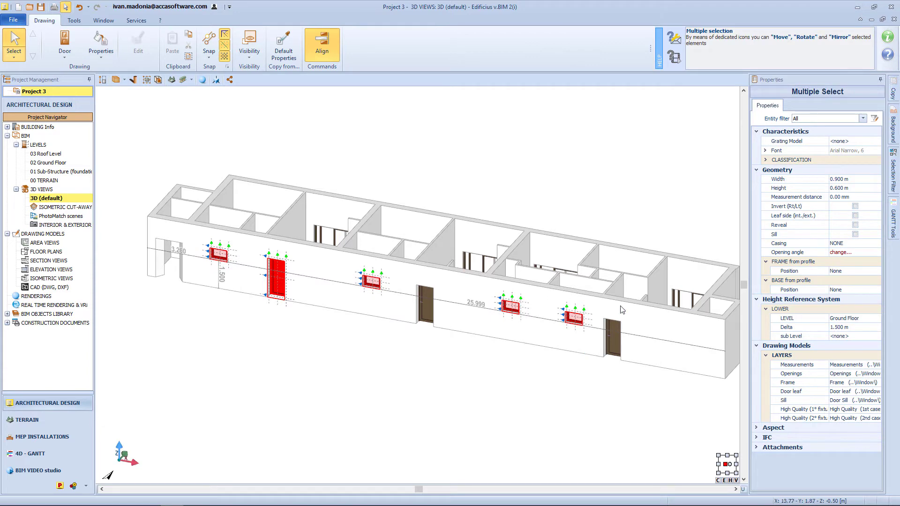
key(Escape)
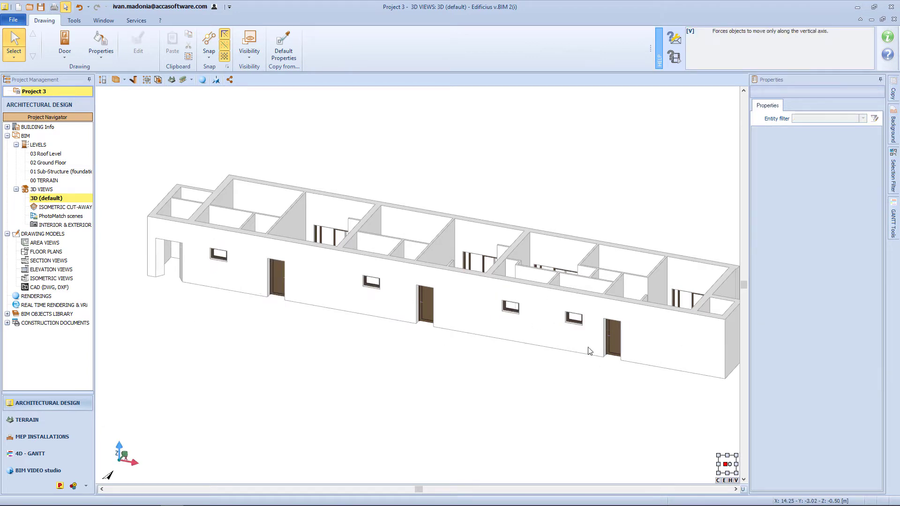
Step: Set the height of all seven large windows on the north facade to 2.100 m
middle_drag(622, 342, 230, 257)
click(202, 322)
ctrl+click(260, 318)
ctrl+click(338, 314)
ctrl+click(413, 310)
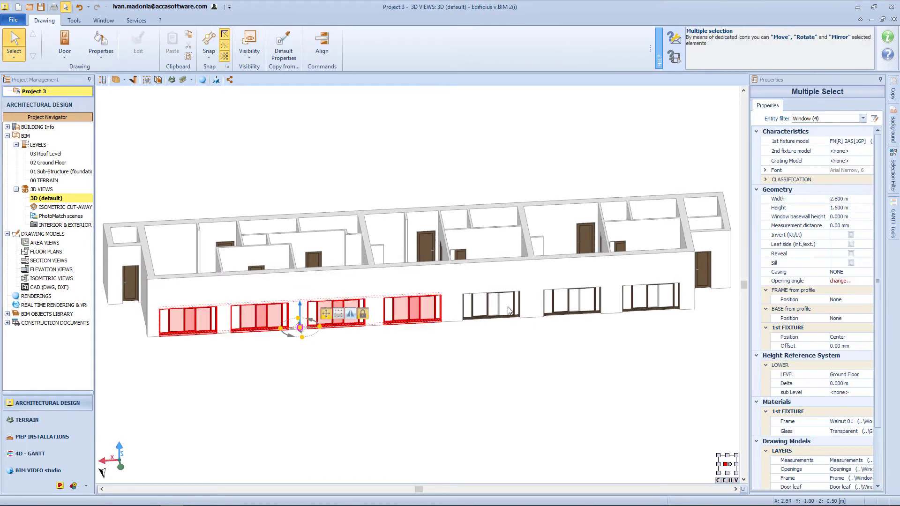
ctrl+click(491, 306)
ctrl+click(572, 301)
ctrl+click(639, 299)
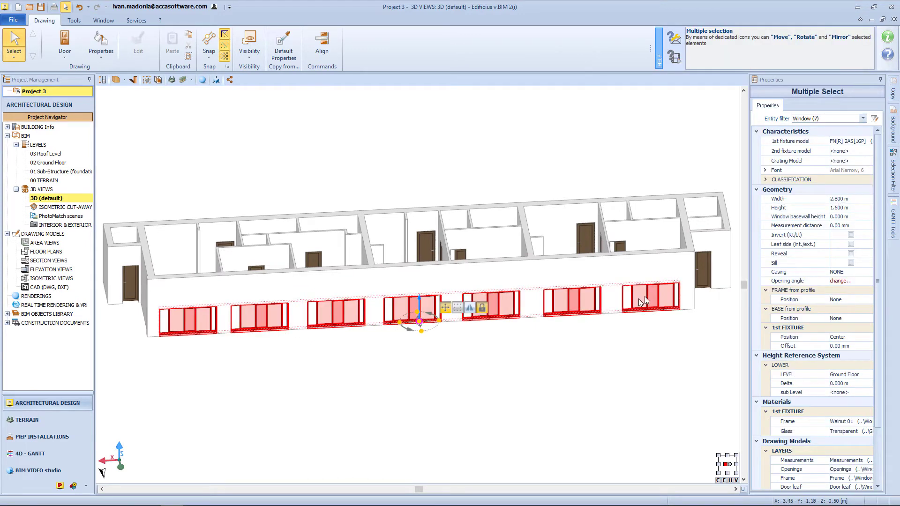
click(844, 208)
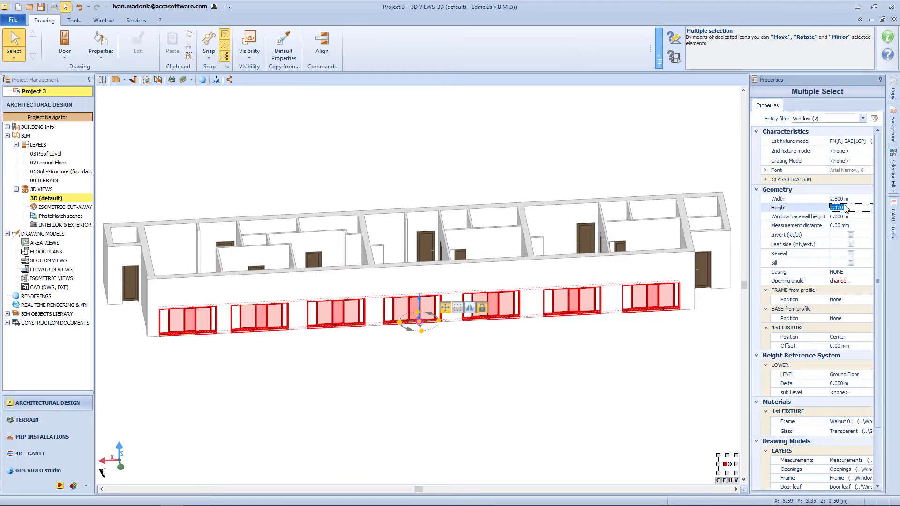
click(647, 324)
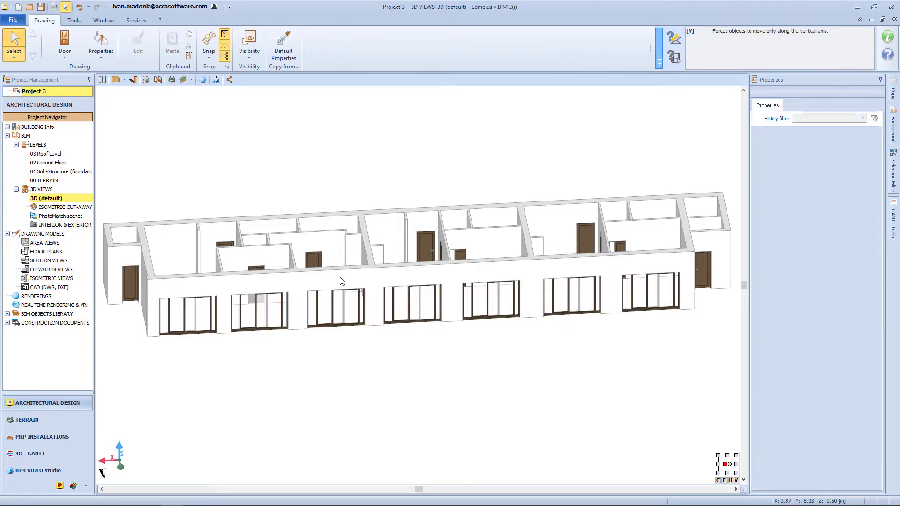
Step: On the Ground Floor plan, draw a 290 mm horizontal envelope along the western unit's inner wall faces, including the small room northwest of it
double_click(41, 165)
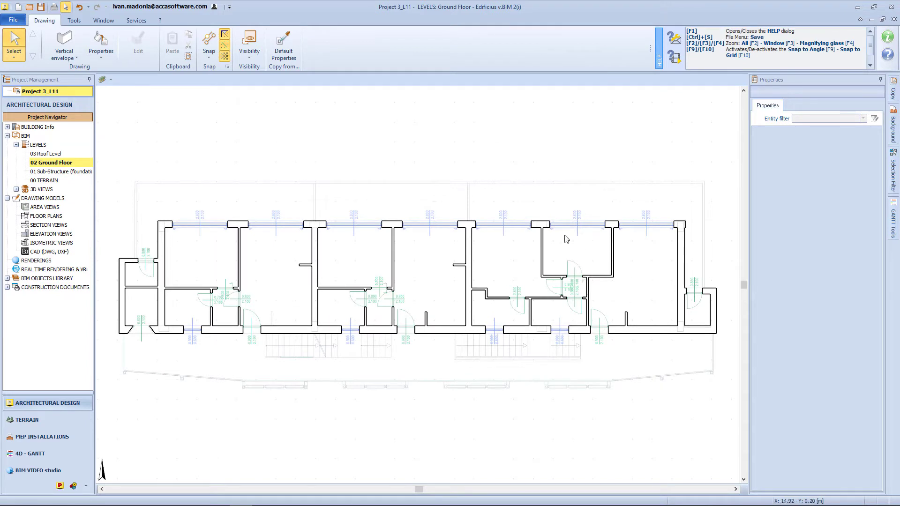
click(66, 56)
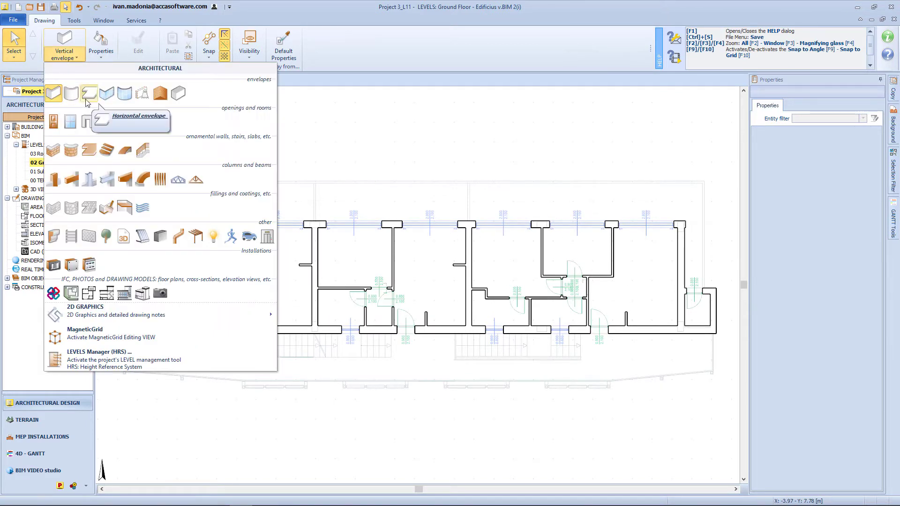
click(70, 89)
scroll(211, 281, up, 5)
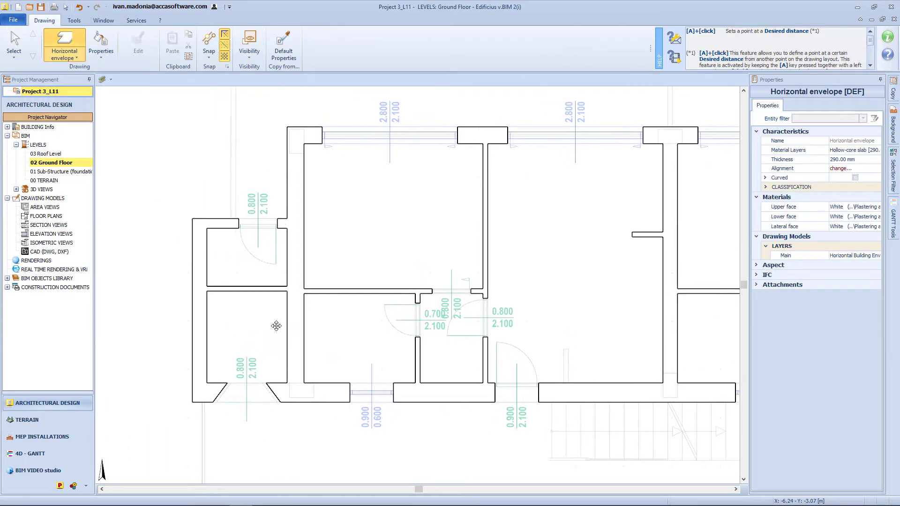
click(295, 384)
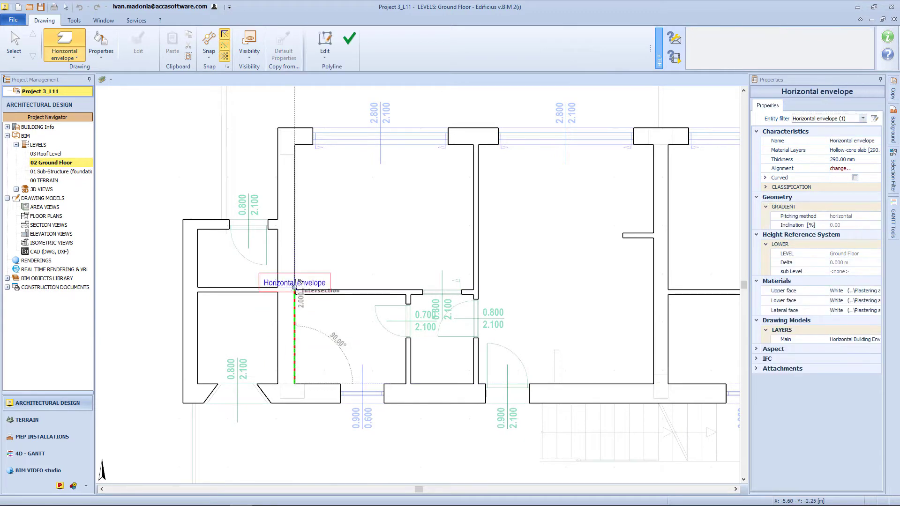
click(294, 288)
click(198, 288)
click(198, 229)
click(295, 230)
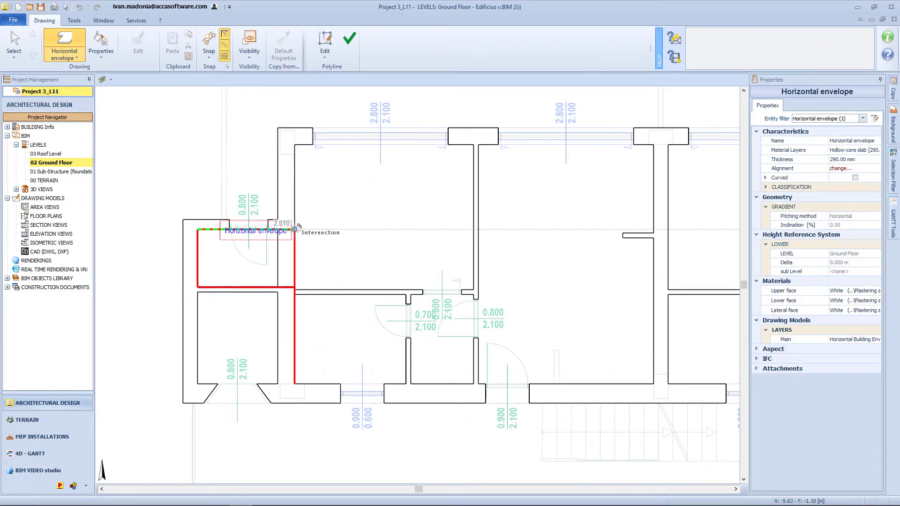
click(295, 145)
click(654, 145)
click(653, 383)
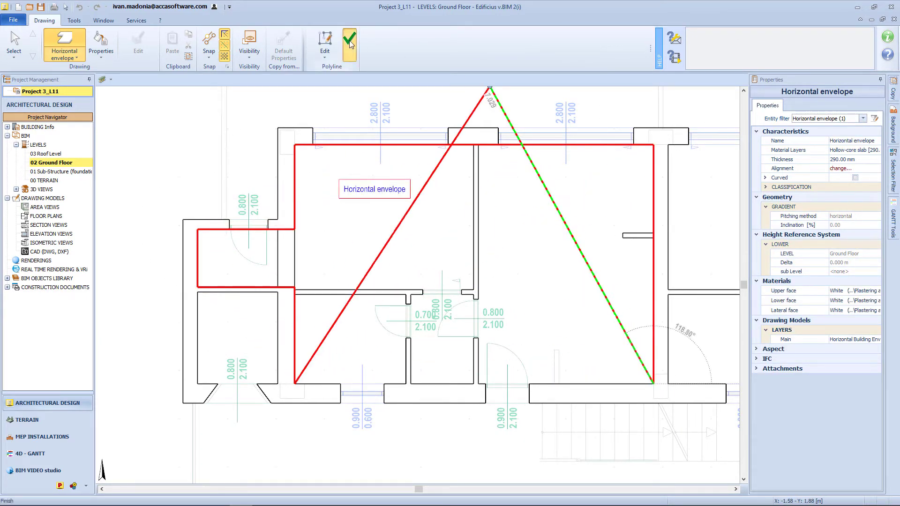
click(349, 39)
Step: Draw a rectangular horizontal envelope along the inner faces of the middle unit's perimeter walls
middle_drag(689, 363, 587, 379)
click(193, 161)
click(553, 161)
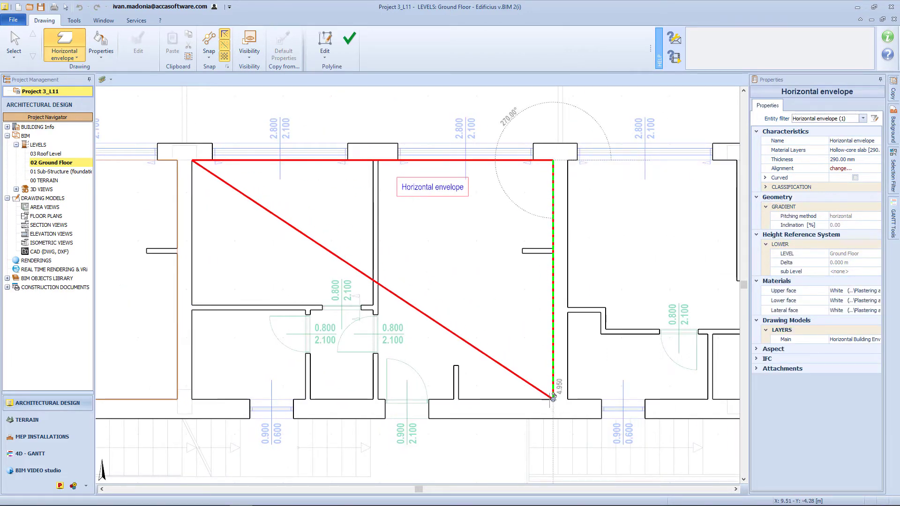
click(553, 400)
click(192, 400)
click(349, 39)
Step: Draw a rectangular horizontal envelope covering the whole eastern unit between its perimeter walls
middle_drag(688, 264, 298, 265)
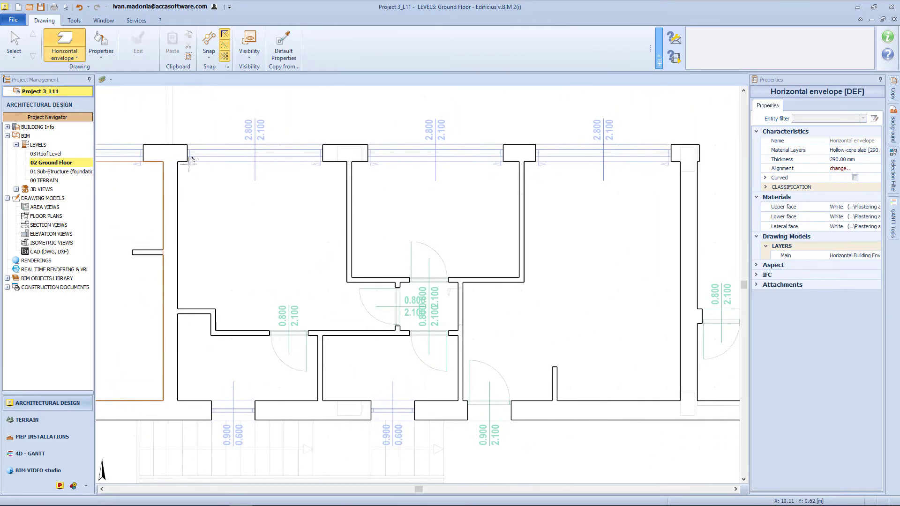
click(178, 162)
click(680, 162)
click(681, 401)
click(178, 400)
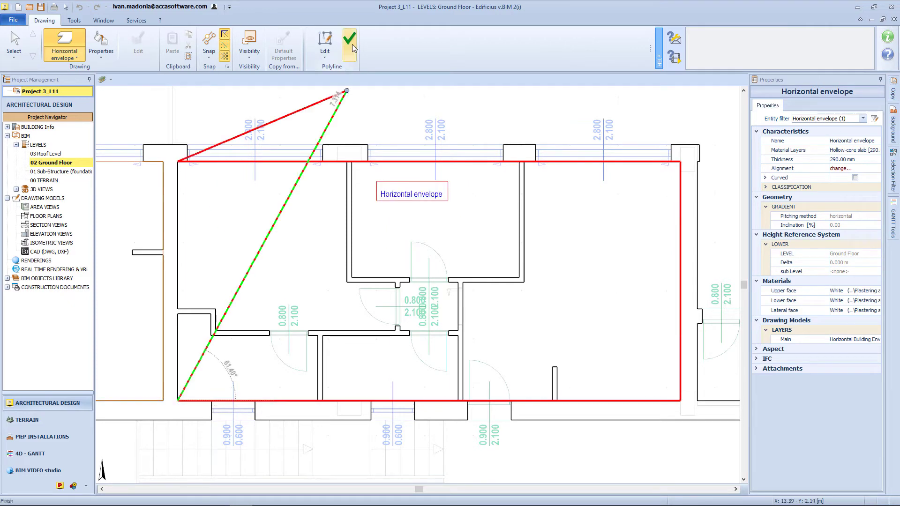
click(349, 39)
Step: Draw a rectangular horizontal envelope along the inner wall faces of the small room at the building's southeast corner
middle_drag(642, 324, 366, 284)
click(421, 285)
click(484, 285)
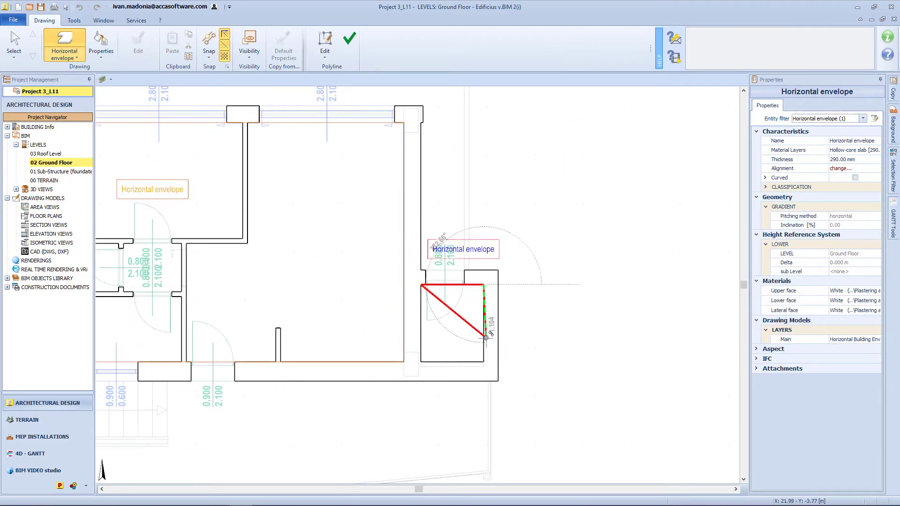
click(484, 362)
click(421, 362)
click(350, 39)
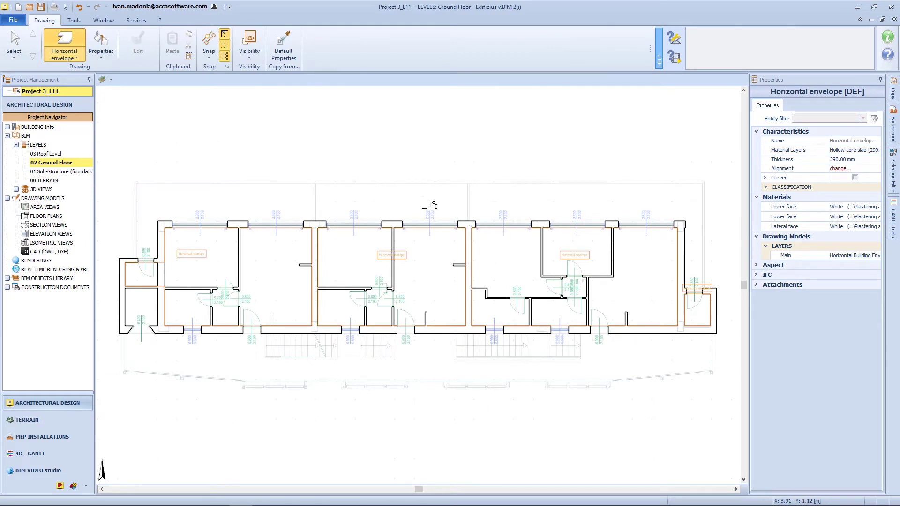
Step: Draw a 200 mm balcony slab over the north terrace, following its outer outline, the small end rooms and the facade's outer face
click(64, 49)
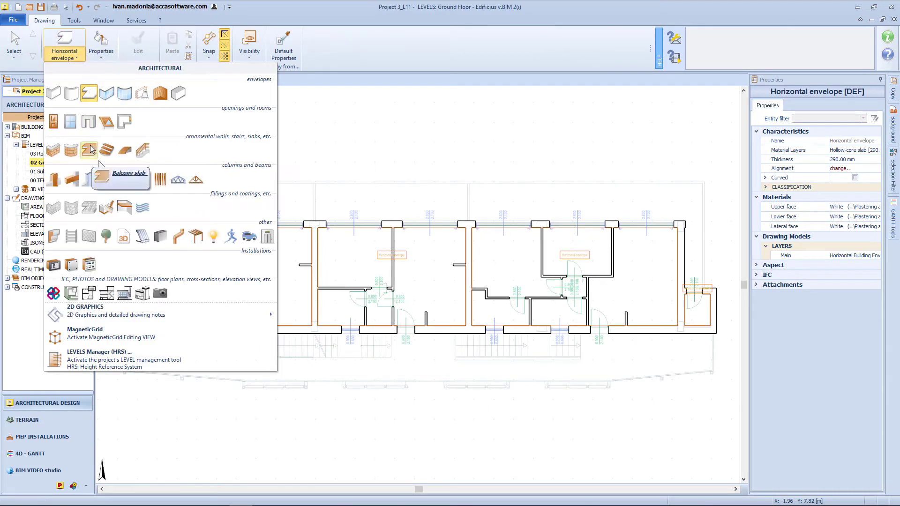
click(90, 149)
scroll(130, 267, up, 3)
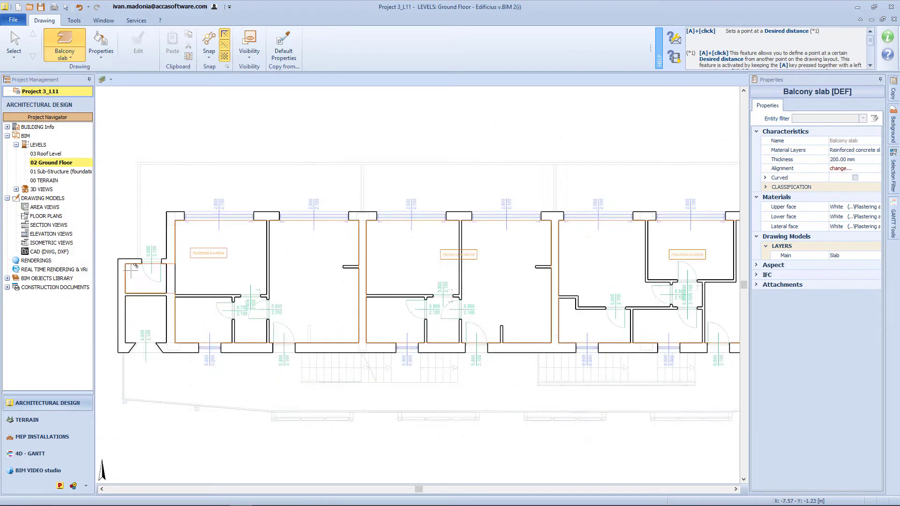
click(144, 251)
click(146, 103)
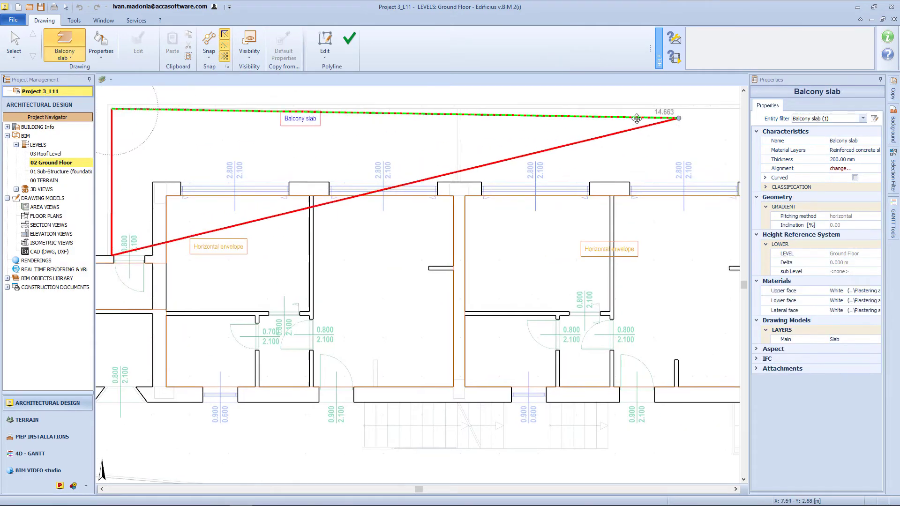
click(688, 111)
click(689, 310)
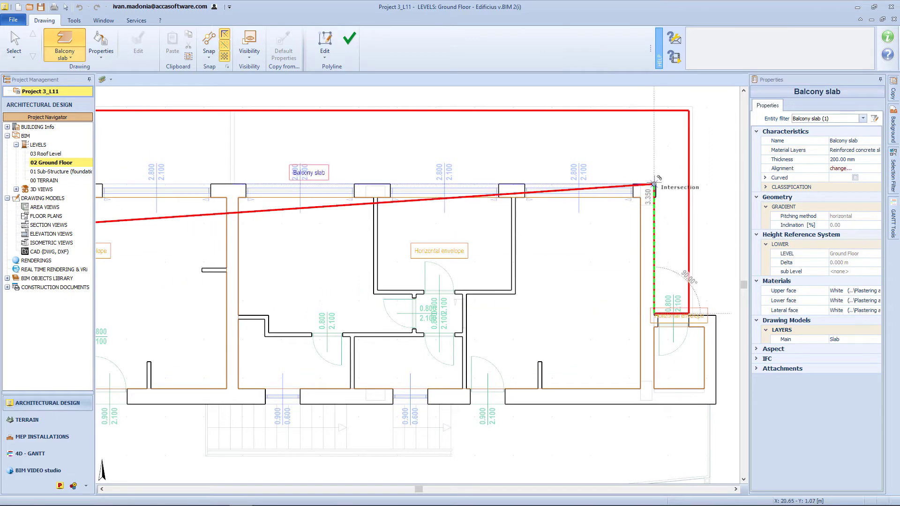
click(149, 218)
click(149, 290)
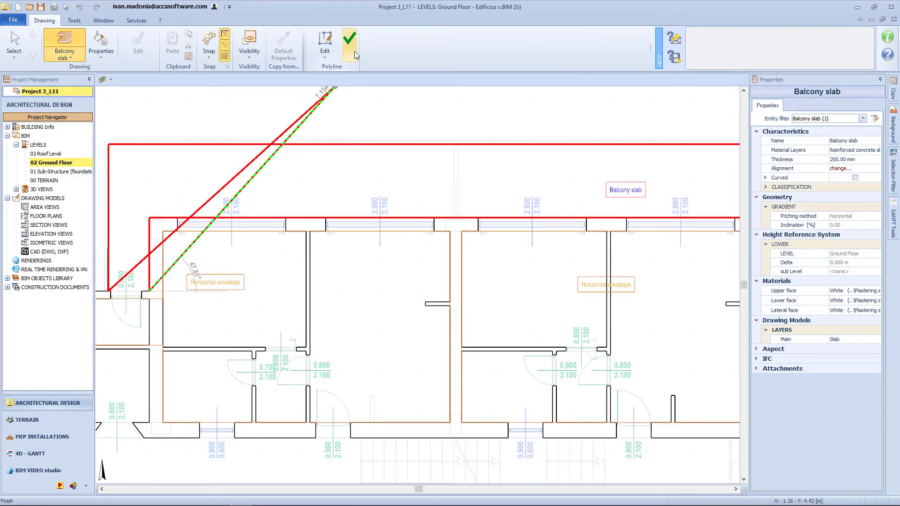
scroll(694, 257, down, 4)
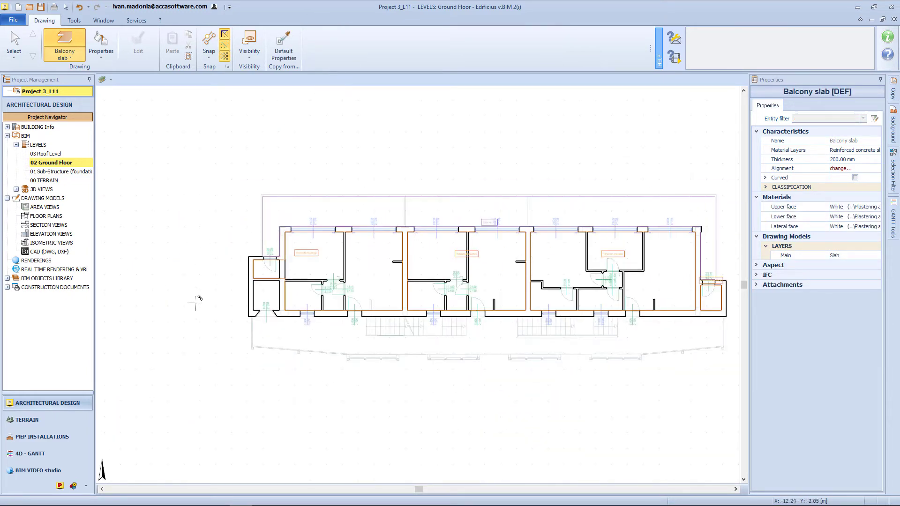
Step: Trace the outer edge of the south terrace as a 200 mm balcony slab, from the building's southwest corner to the terrace's southeast corner
scroll(269, 371, up, 4)
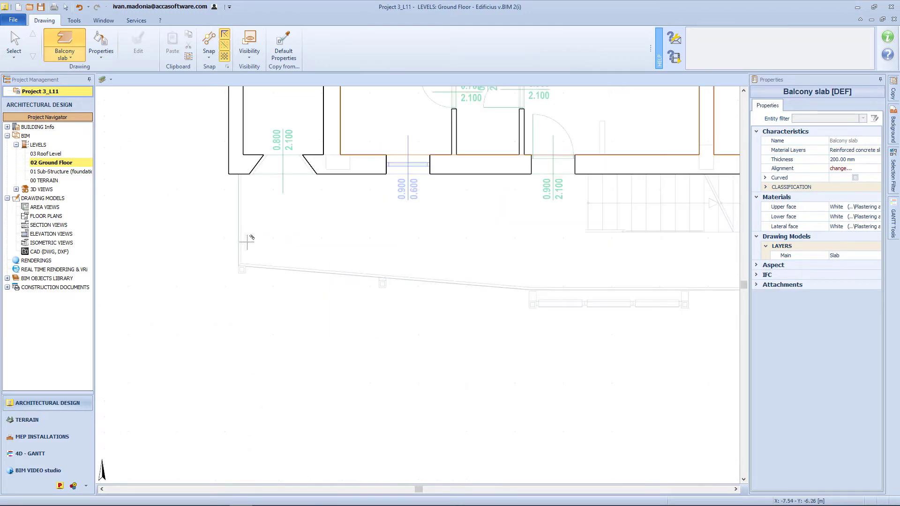
click(239, 175)
scroll(240, 175, up, 2)
click(239, 317)
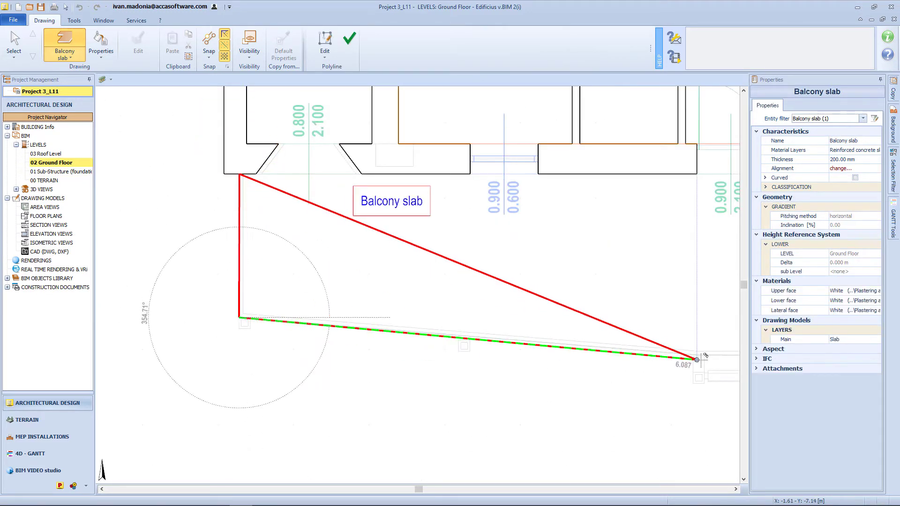
scroll(699, 360, up, 2)
middle_drag(699, 359, 360, 335)
click(359, 336)
scroll(359, 336, down, 5)
middle_drag(735, 346, 356, 324)
scroll(641, 332, up, 5)
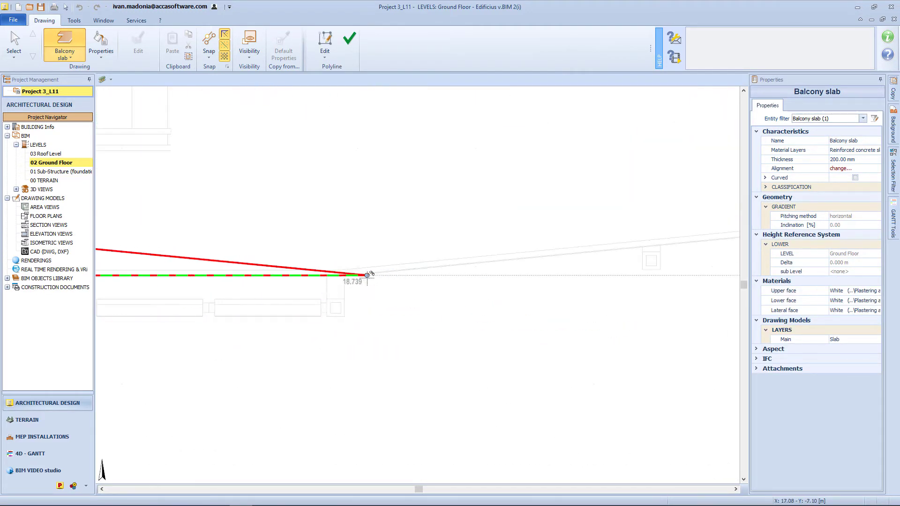
click(341, 275)
scroll(188, 358, down, 3)
scroll(585, 291, up, 4)
click(572, 269)
scroll(577, 136, down, 4)
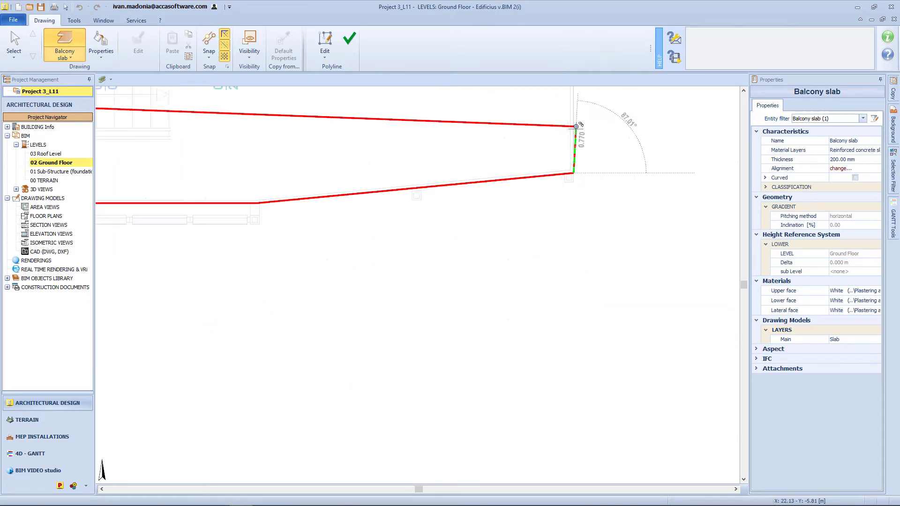
Step: Complete the south balcony slab back along the facade's outer face, leaving a rectangular notch around the eastern staircase
middle_drag(577, 123, 557, 352)
click(558, 286)
middle_drag(160, 284, 535, 321)
scroll(535, 321, up, 1)
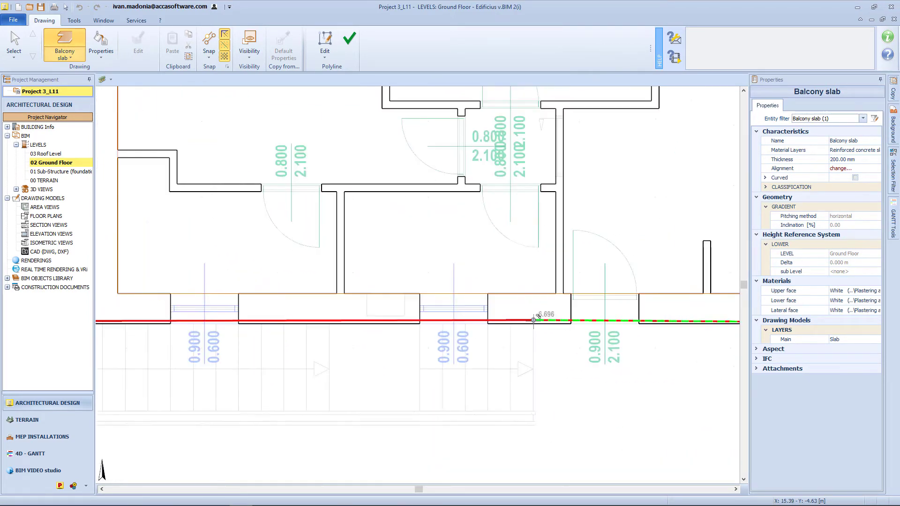
click(533, 324)
click(533, 411)
middle_drag(217, 374, 466, 363)
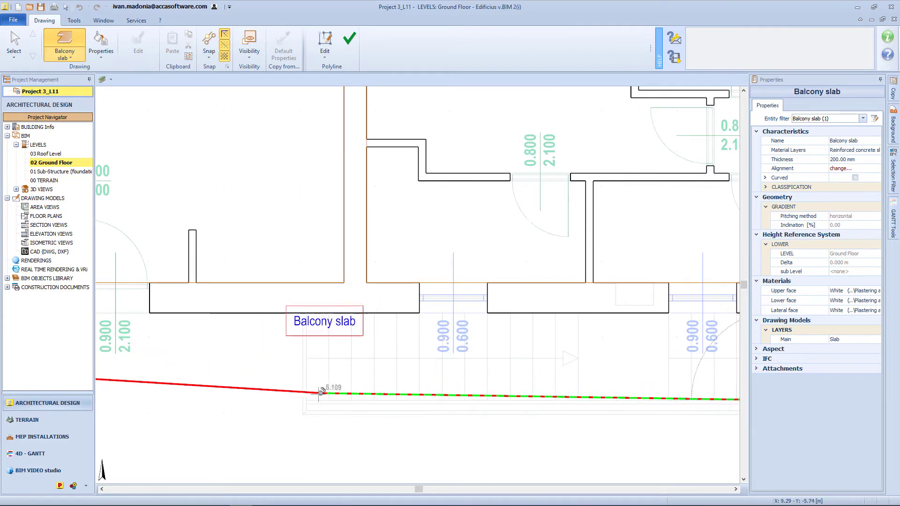
click(306, 400)
click(307, 313)
click(349, 39)
scroll(352, 173, down, 4)
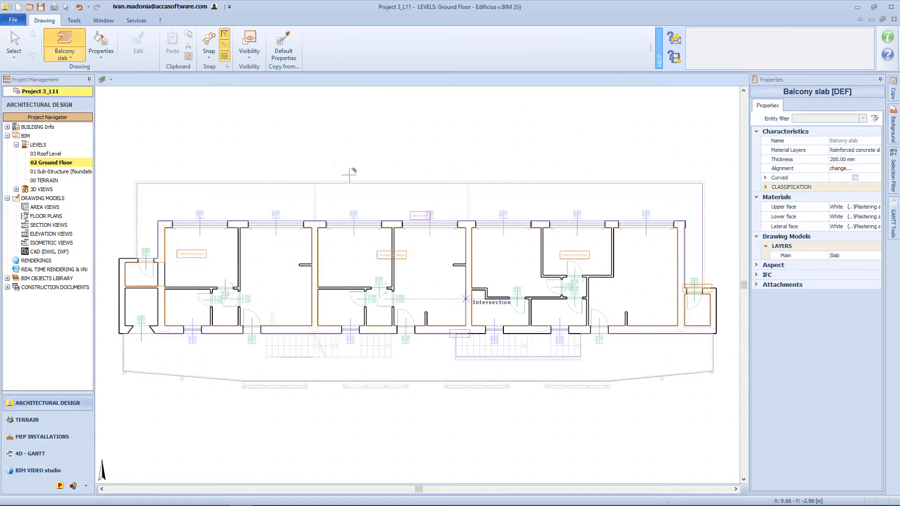
key(Escape)
Step: Measure the side length and wall thickness of the square hollow post at the western end of the south terrace railing
scroll(257, 410, up, 4)
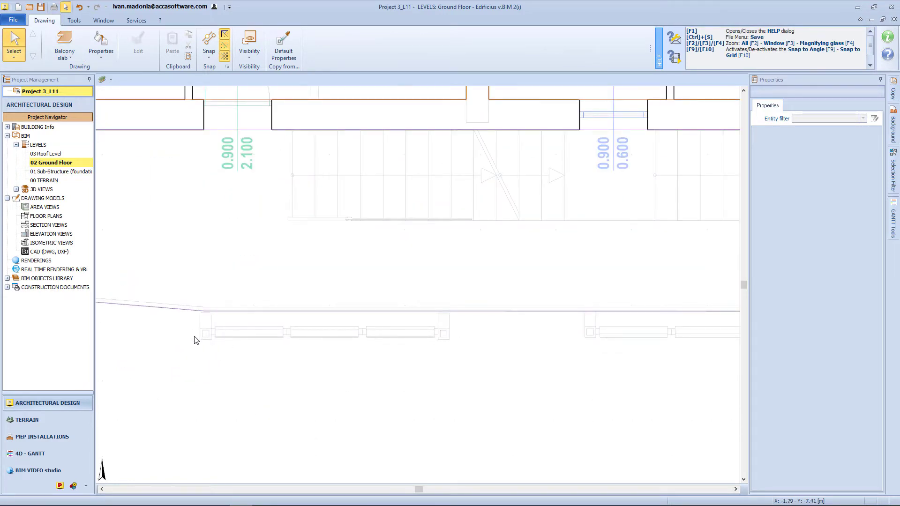
scroll(196, 340, up, 3)
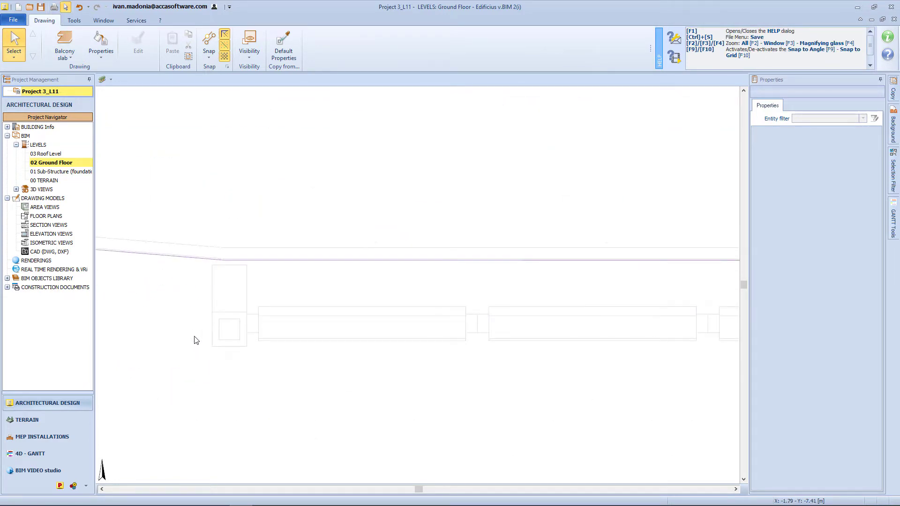
click(60, 57)
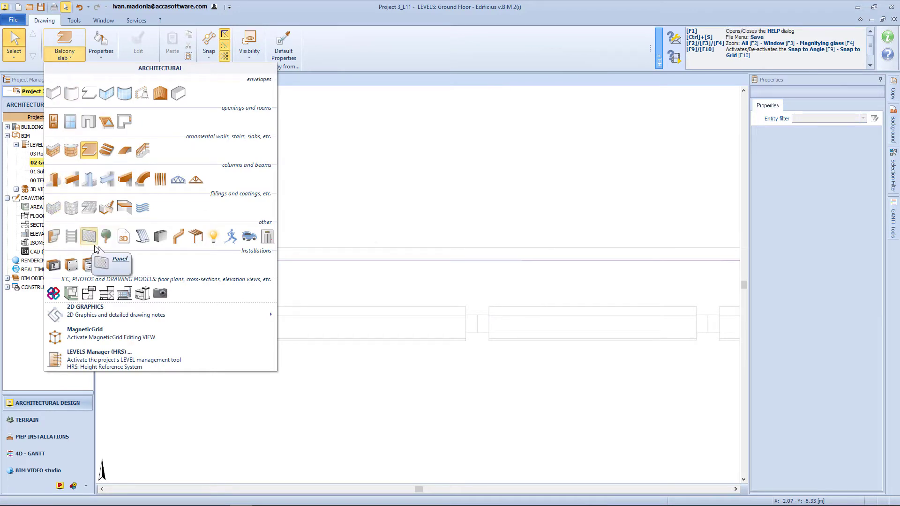
mouse_move(261, 316)
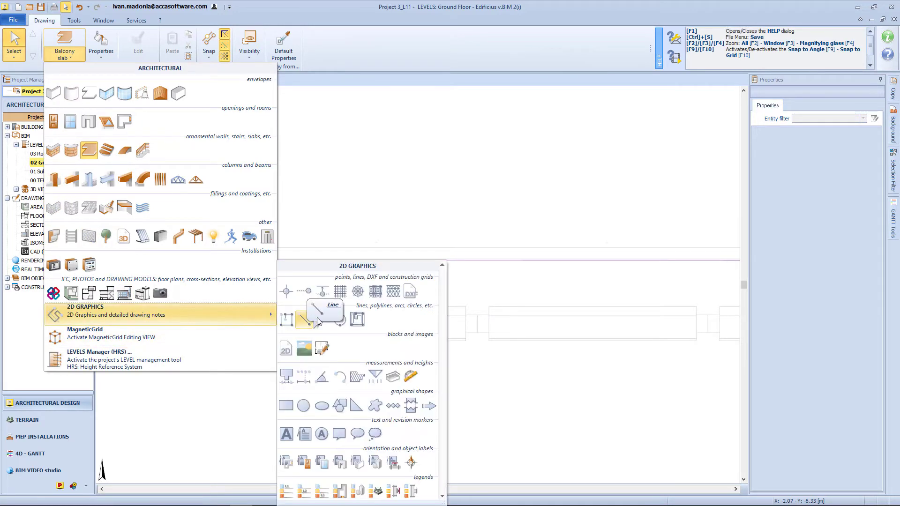
click(410, 379)
scroll(212, 324, up, 5)
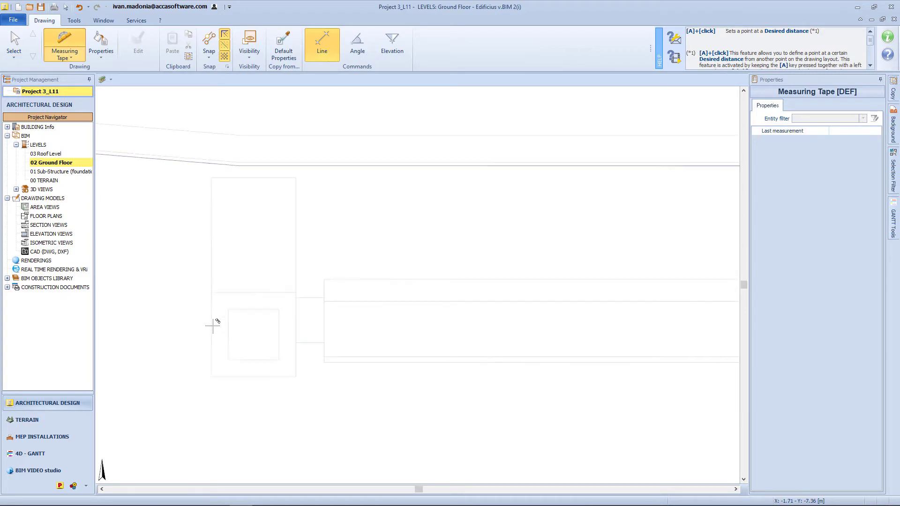
click(233, 284)
click(233, 390)
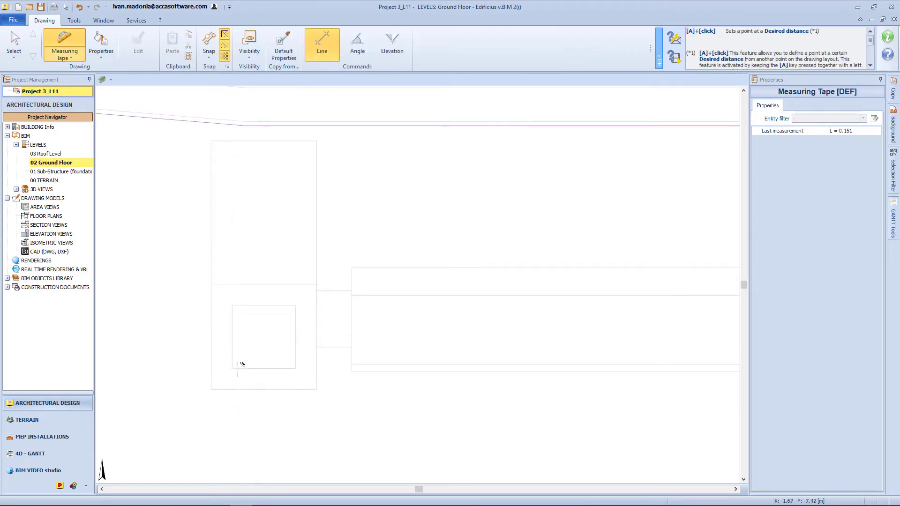
click(232, 369)
click(232, 390)
Step: Add a new hollow rectangular section to the beams and columns of the project's BIM objects library
click(7, 278)
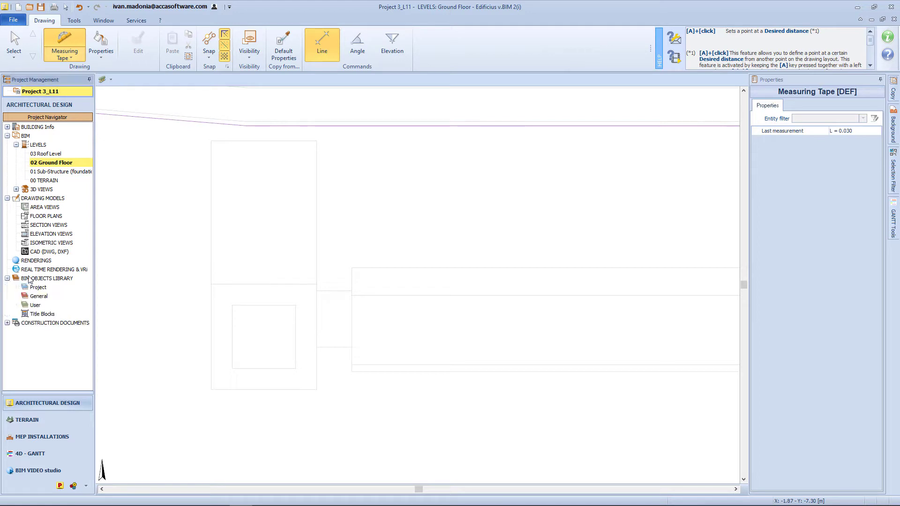
click(38, 287)
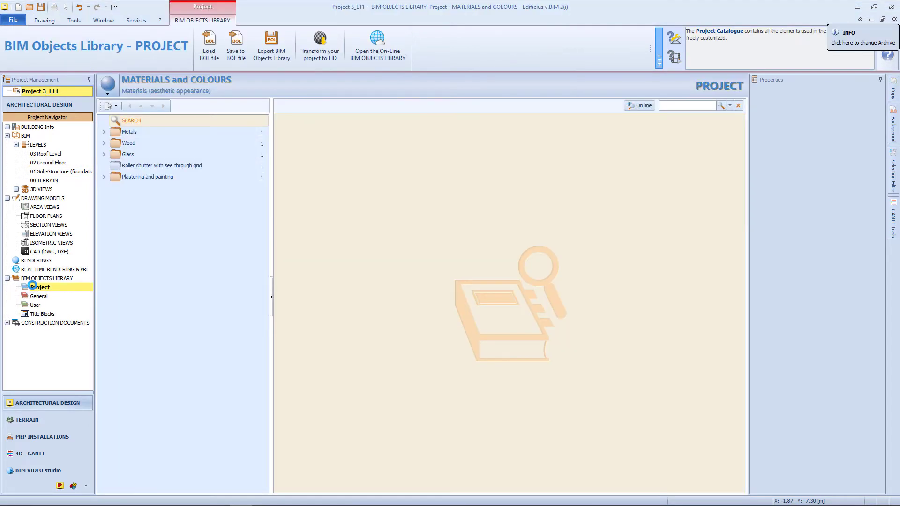
click(108, 90)
click(127, 222)
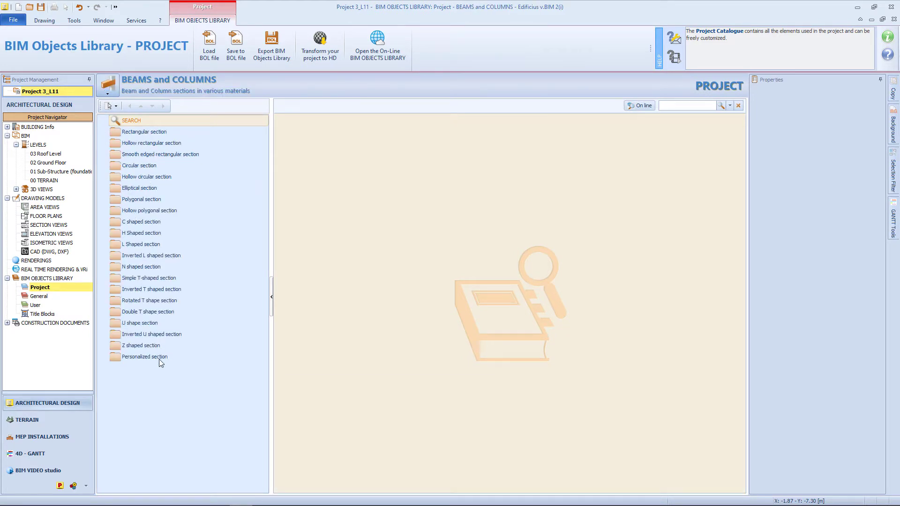
click(167, 146)
right_click(167, 145)
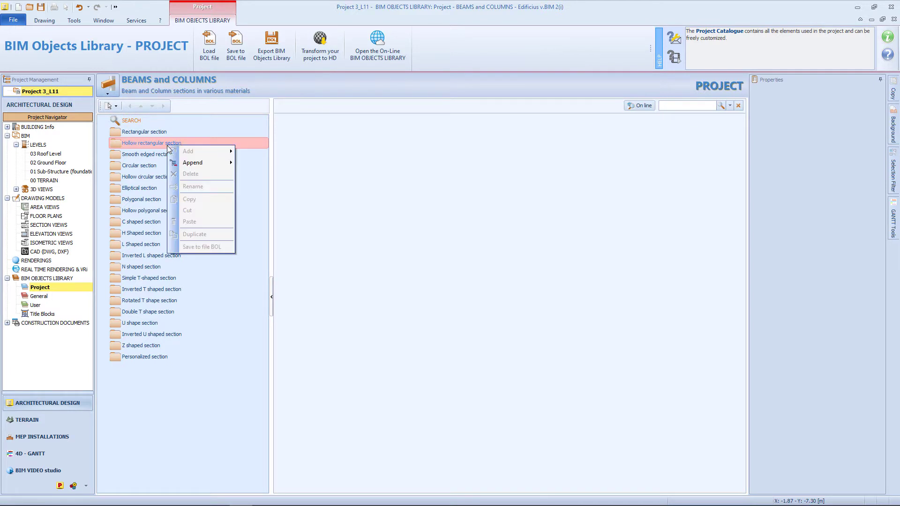
mouse_move(226, 166)
click(260, 173)
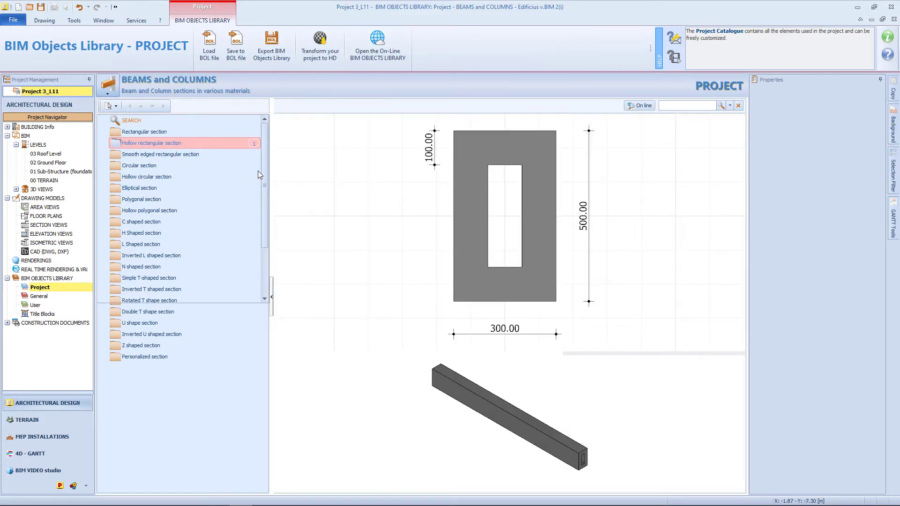
Step: Set the new hollow section's core thickness to 30 mm and its height and base to 150 mm, and save it
click(839, 169)
text(30)
key(Return)
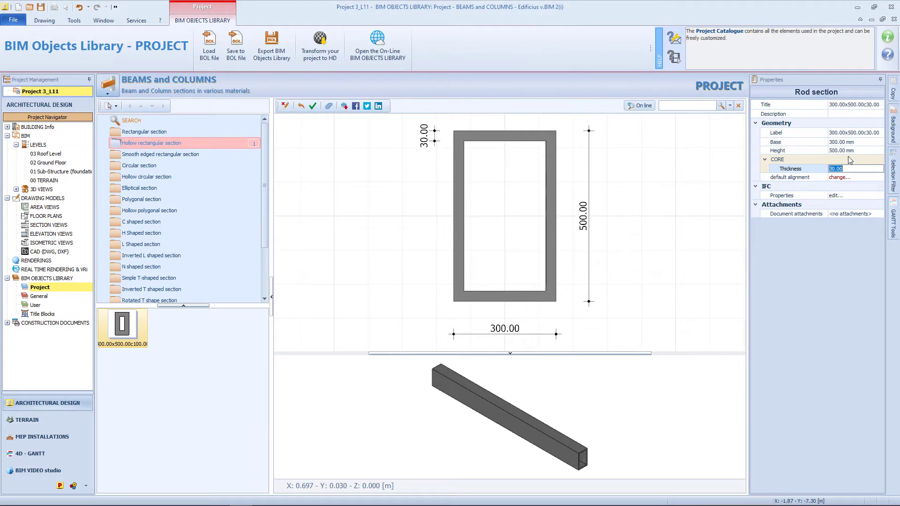
click(840, 150)
text(150)
key(Return)
click(837, 142)
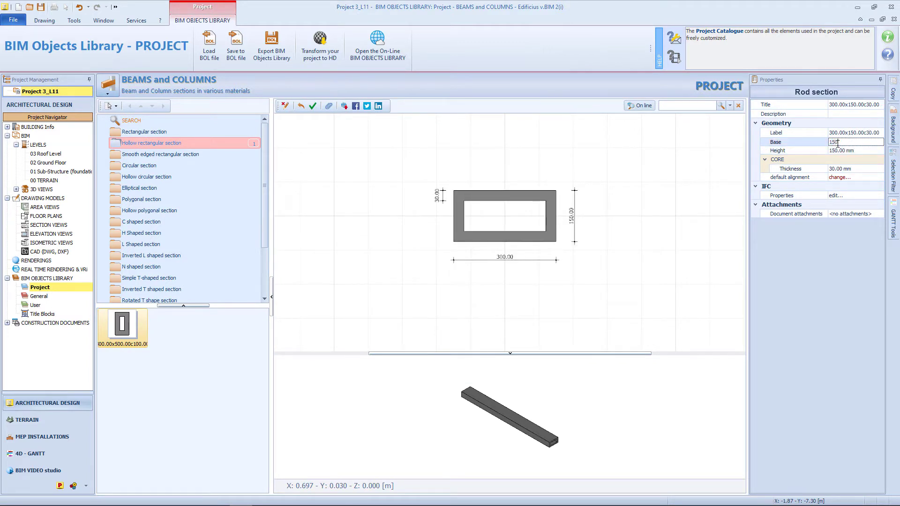
text(150)
key(Return)
click(852, 188)
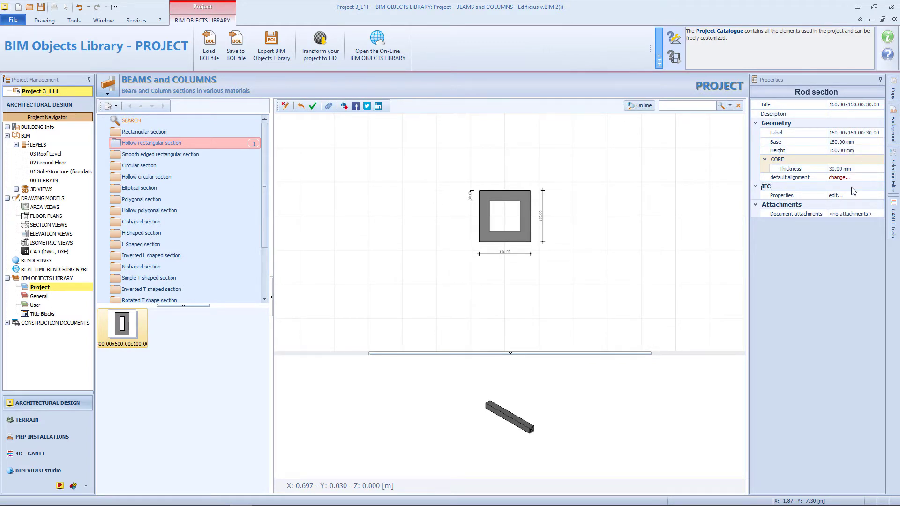
scroll(529, 213, up, 5)
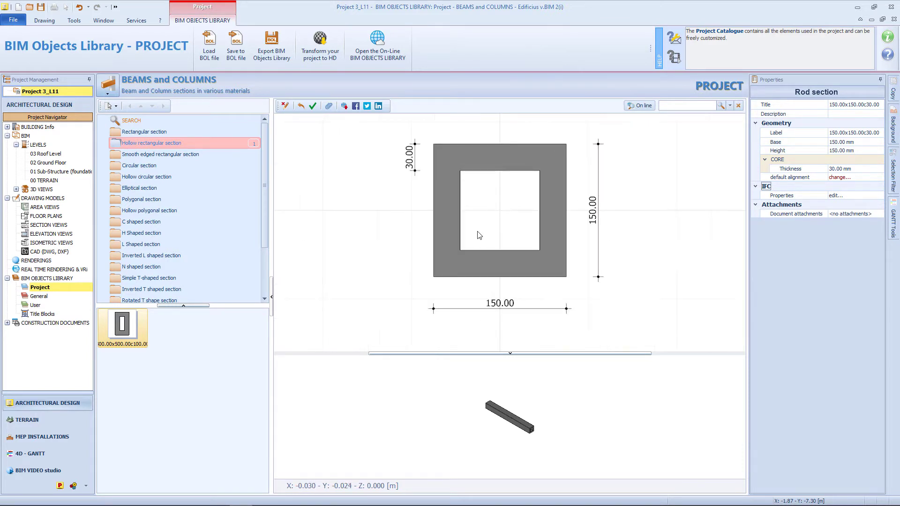
click(314, 106)
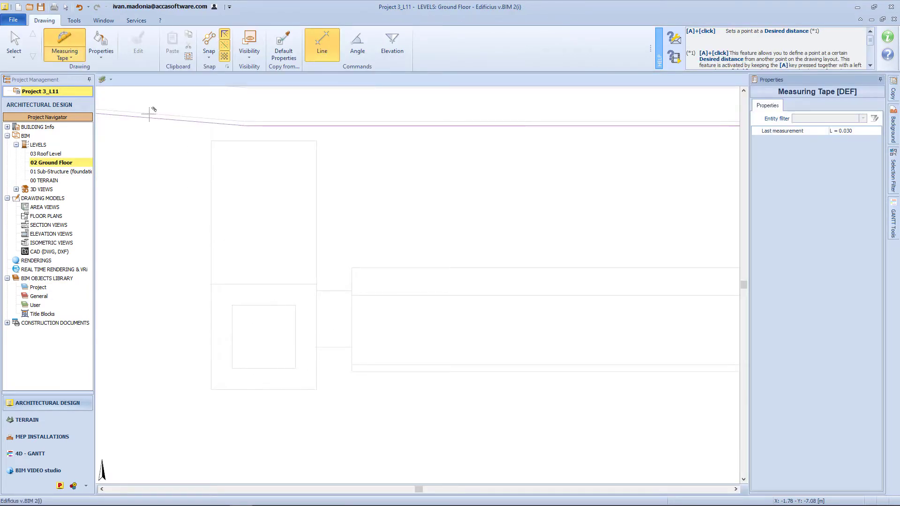
Step: Place a column with the 150 x 150 x 30 mm hollow section on the square post at the railing's western end
click(65, 55)
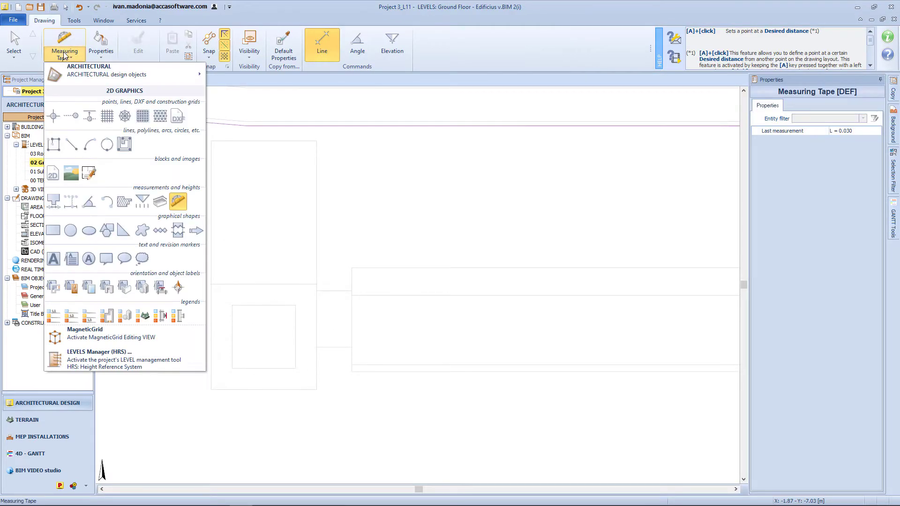
mouse_move(139, 75)
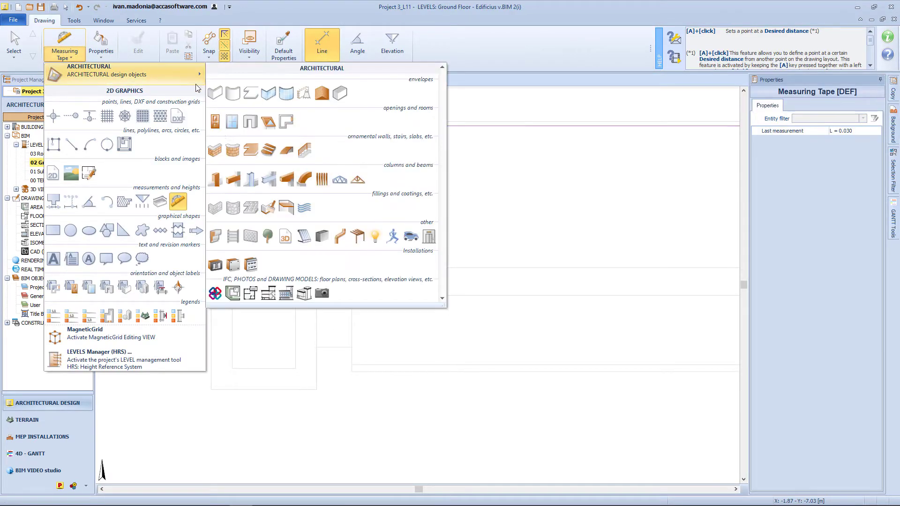
click(216, 179)
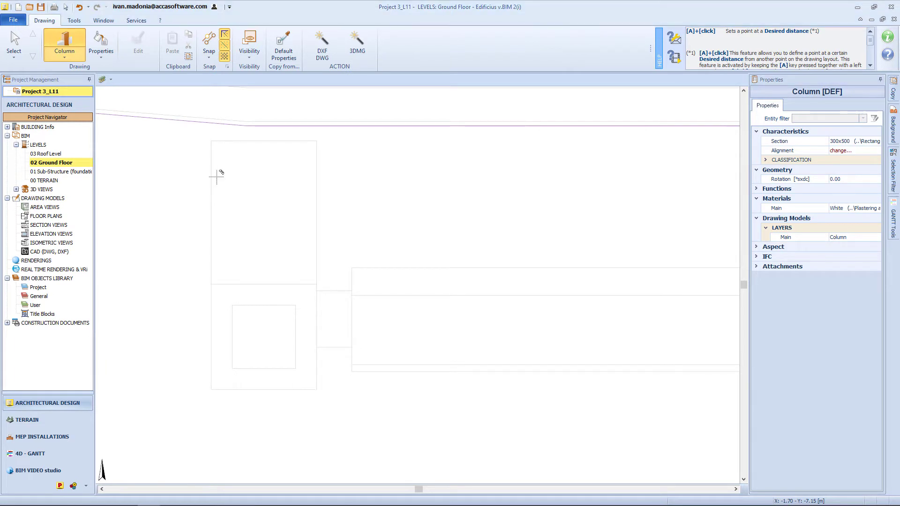
click(856, 141)
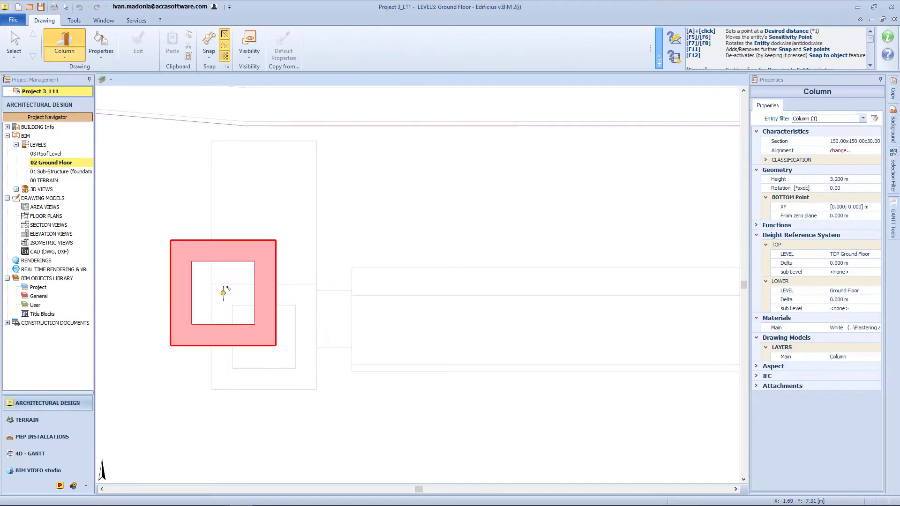
key(F5)
key(F5)
key(F5)
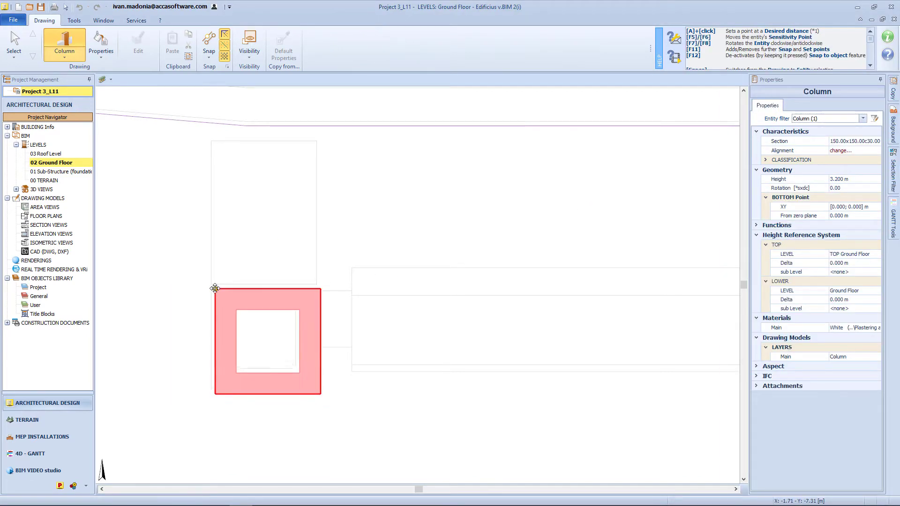
click(213, 286)
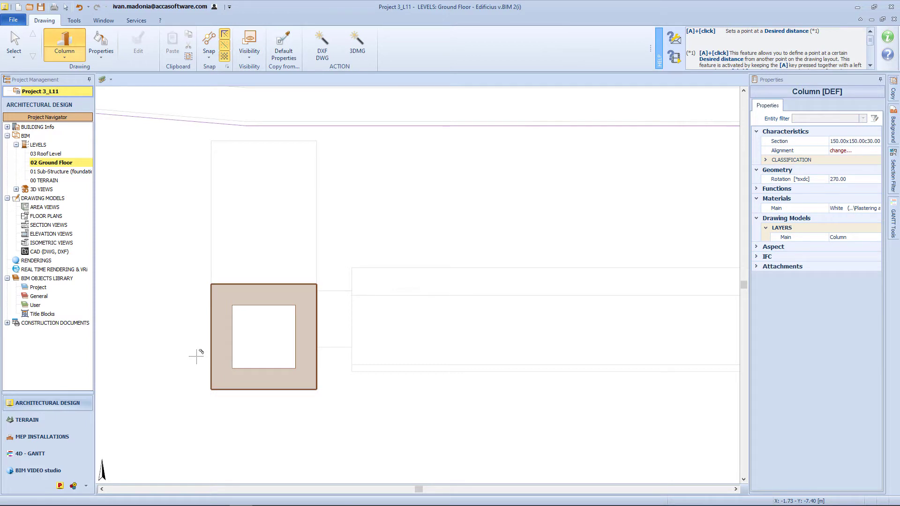
Step: Place matching hollow columns on the bay's opposite post and on the remaining posts along the south terrace
scroll(197, 356, down, 5)
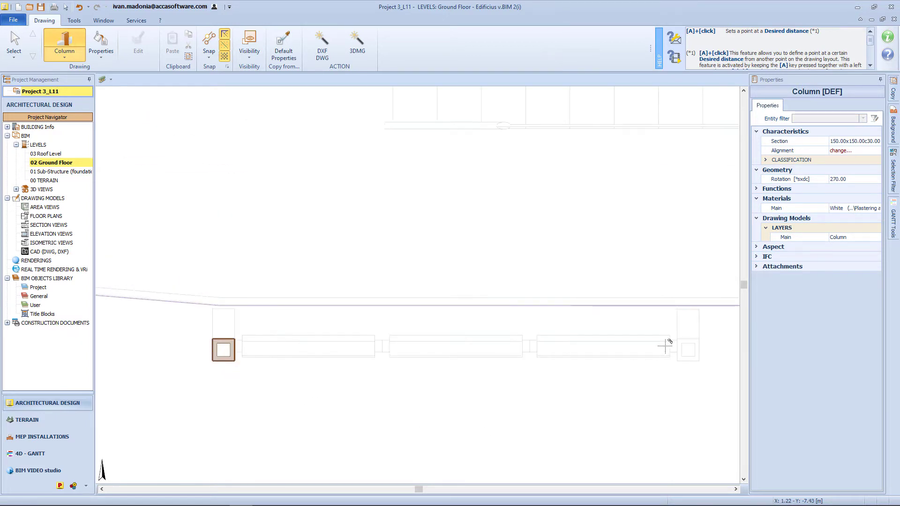
click(681, 335)
scroll(475, 366, down, 4)
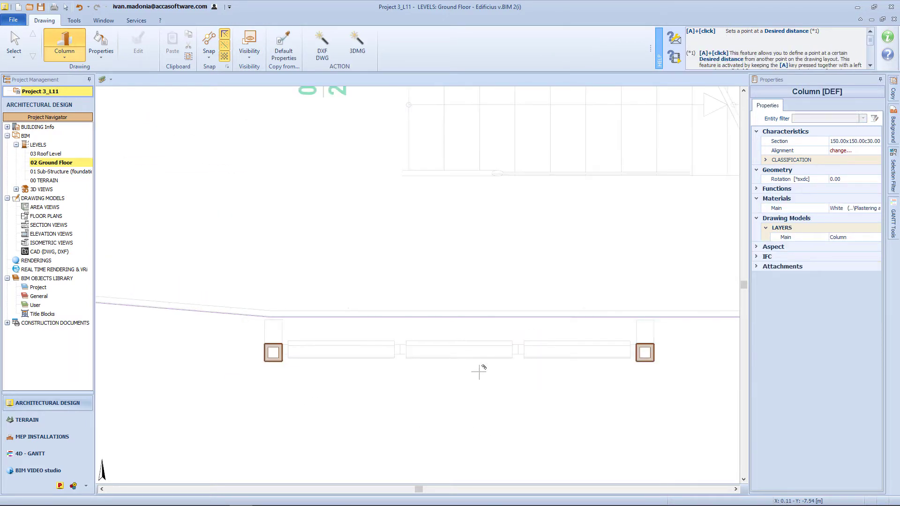
scroll(516, 382, down, 5)
key(Escape)
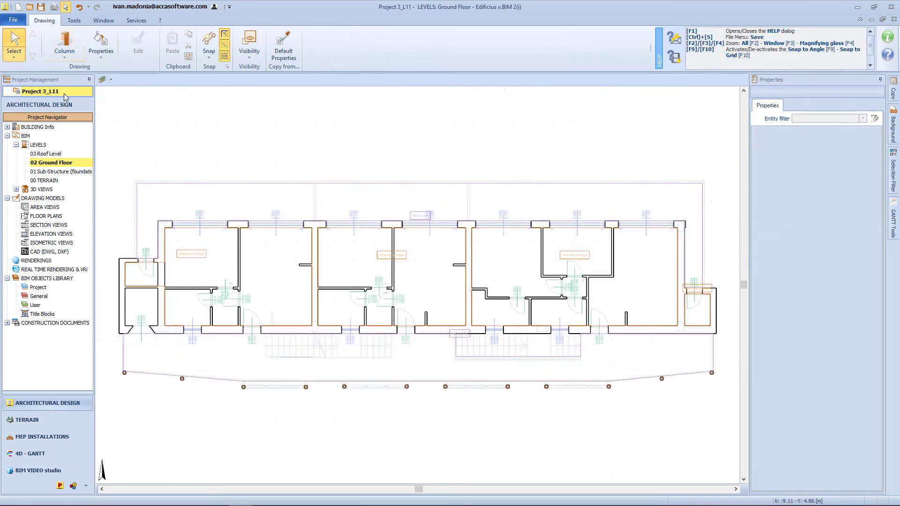
Step: Insert three 1 m wide brise soleil panels end to end between the two columns of the westernmost terrace bay
click(61, 58)
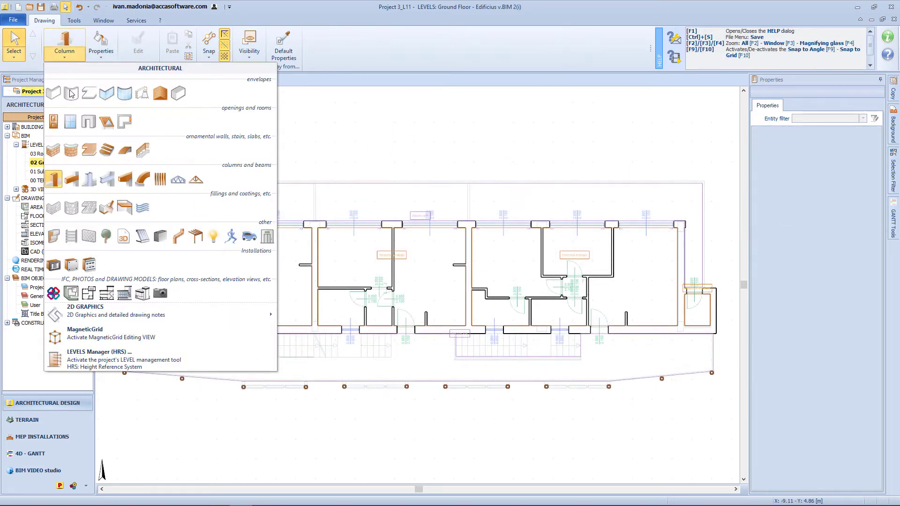
click(72, 236)
scroll(251, 393, up, 6)
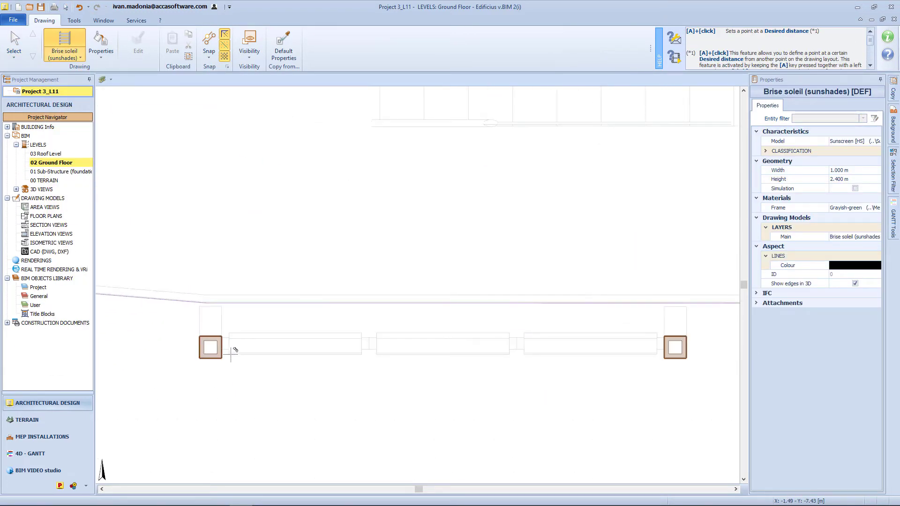
click(234, 350)
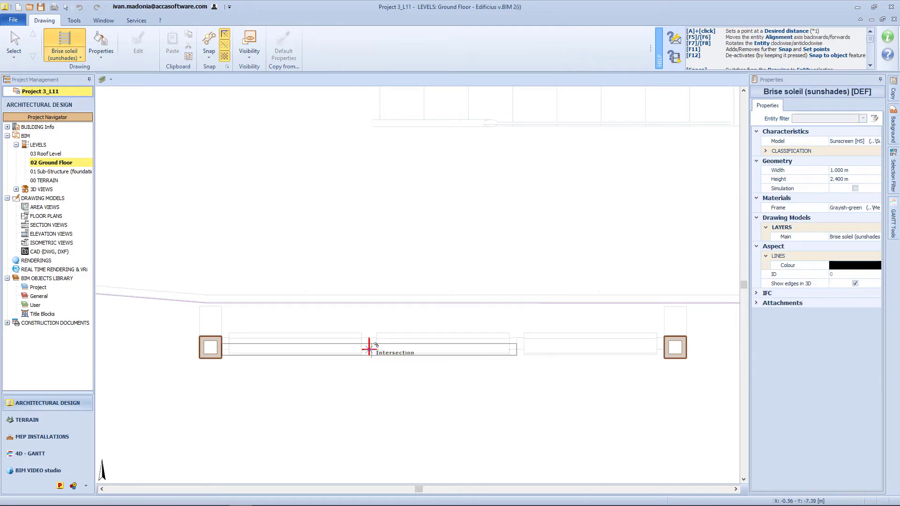
click(369, 350)
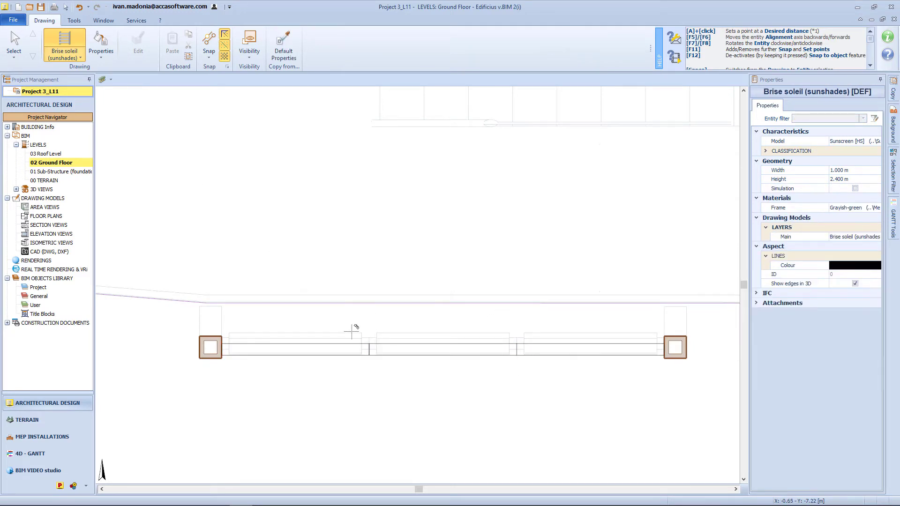
key(Escape)
Step: Select only the bay's three sunshades, move their reference point to the western column's inner face, and copy them
drag(553, 389, 217, 333)
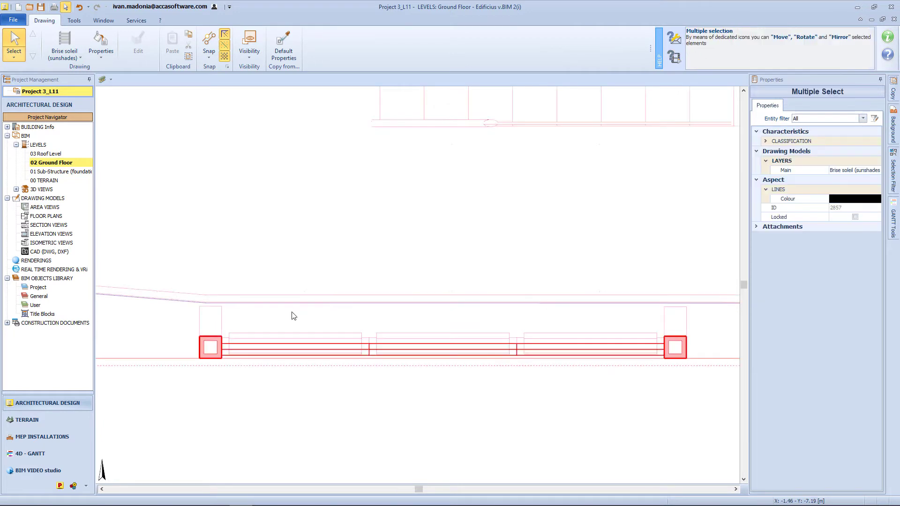
click(857, 118)
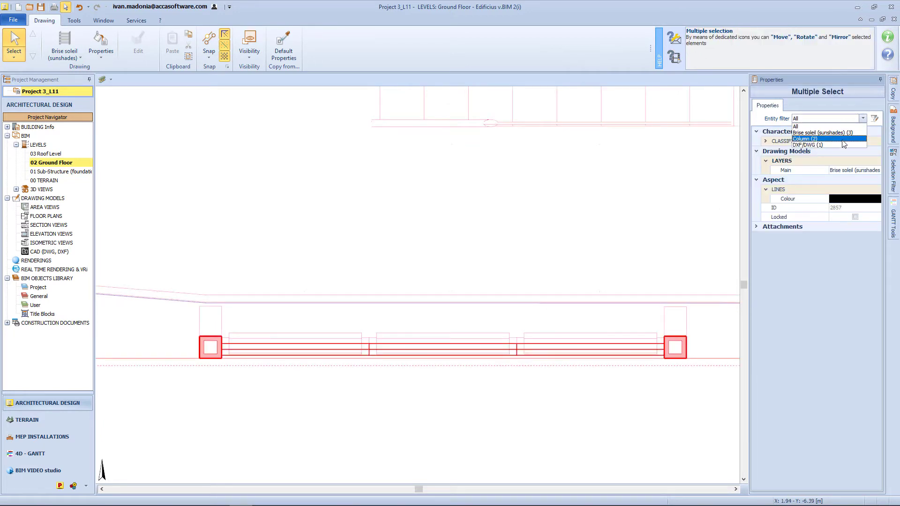
click(844, 133)
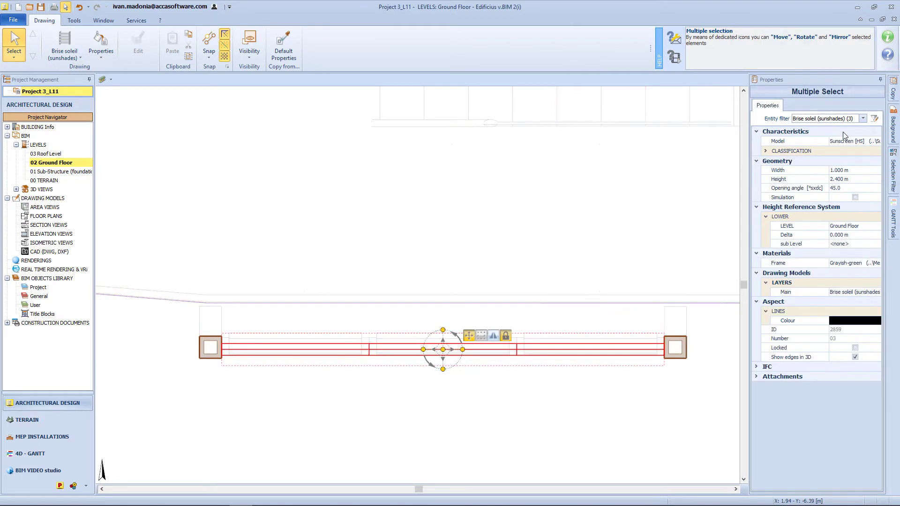
drag(443, 349, 222, 349)
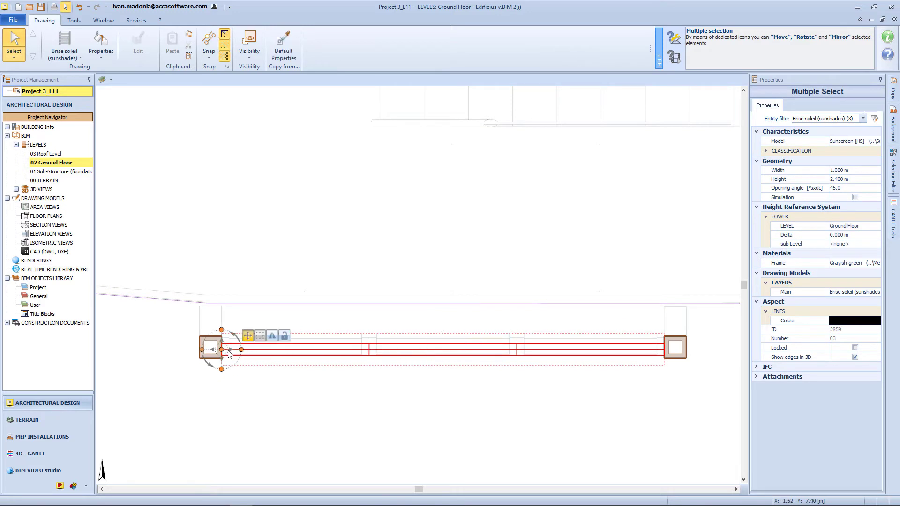
key(ctrl+c)
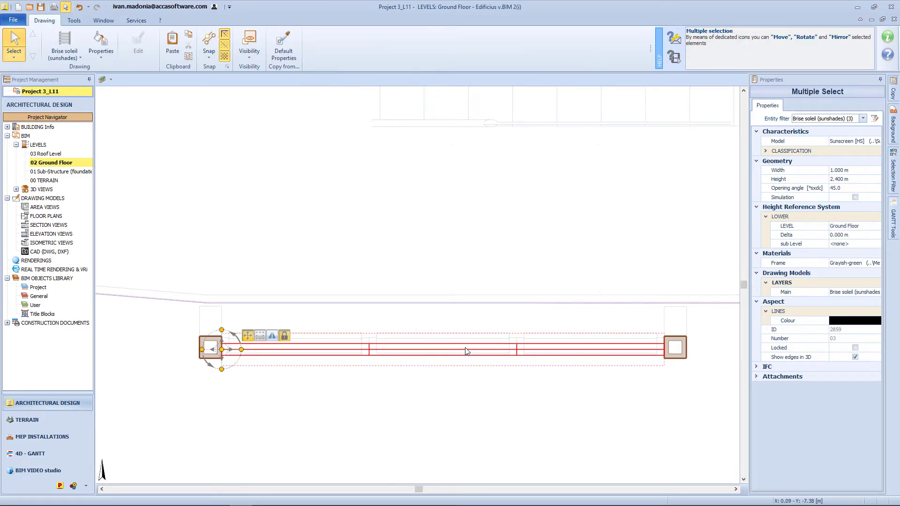
Step: Paste the three-panel sunshade group into each of the other three terrace bays, aligned with each western column's inner face
key(ctrl+v)
middle_drag(557, 325, 347, 285)
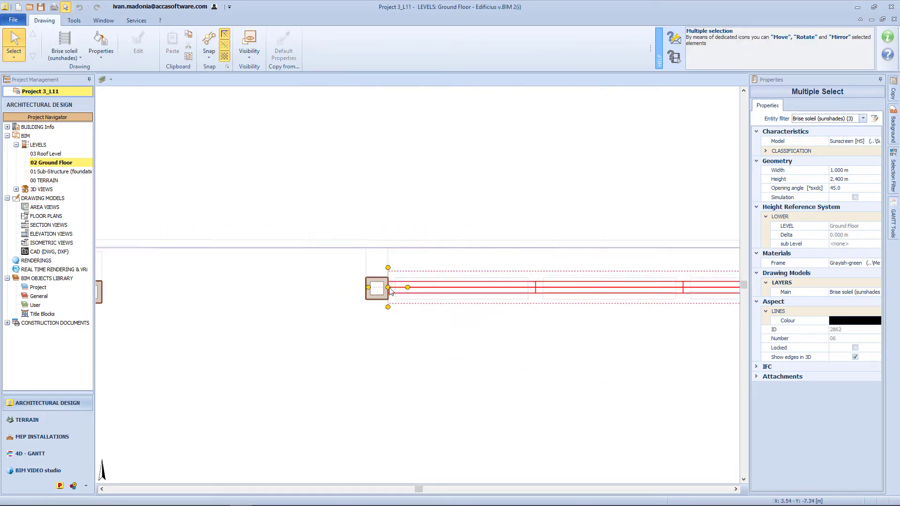
click(389, 289)
middle_drag(673, 328, 179, 336)
middle_drag(664, 309, 287, 317)
key(ctrl+v)
click(270, 305)
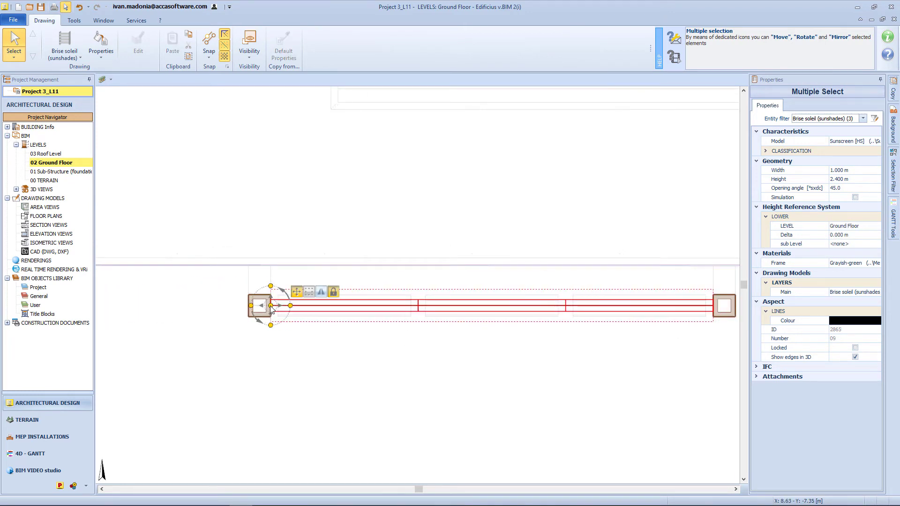
middle_drag(623, 361, 151, 356)
click(261, 327)
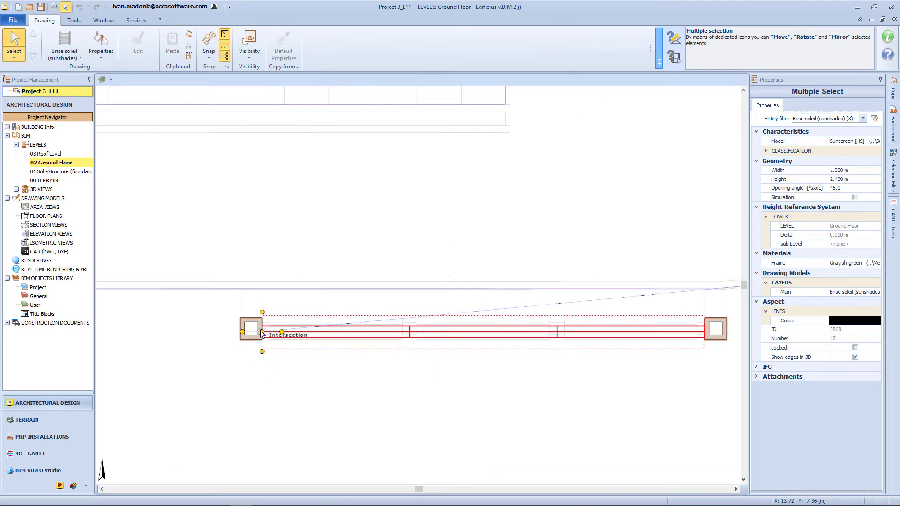
Step: Select only the sunshades in all four terrace bays and set their height to 3.200 m
scroll(318, 358, down, 8)
middle_drag(318, 365, 508, 372)
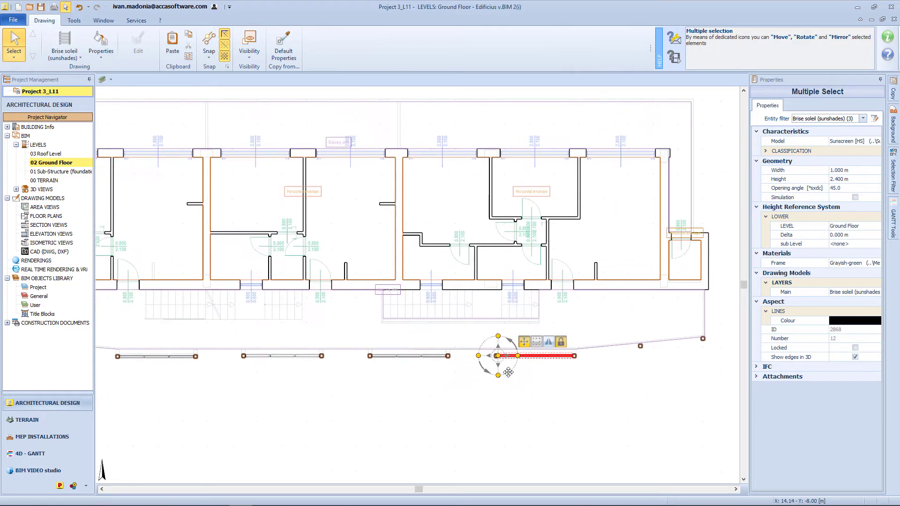
click(511, 401)
drag(586, 404, 109, 351)
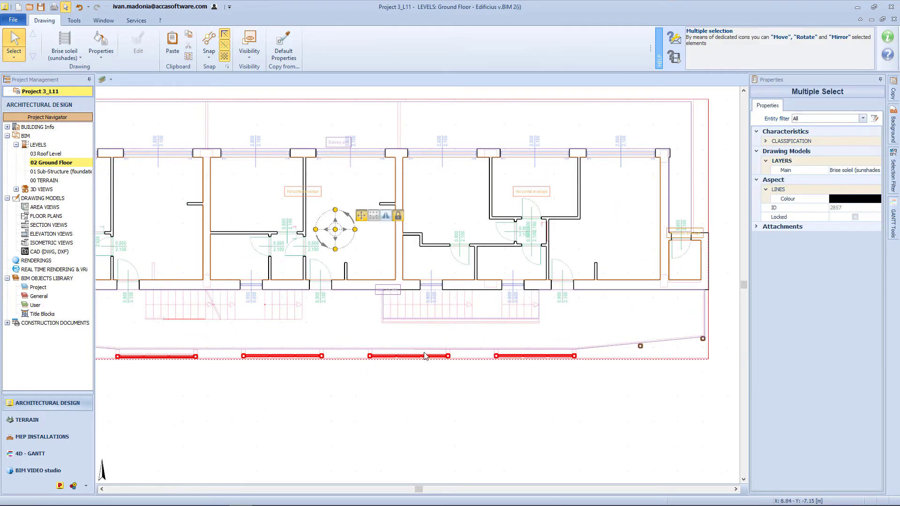
click(862, 118)
click(825, 129)
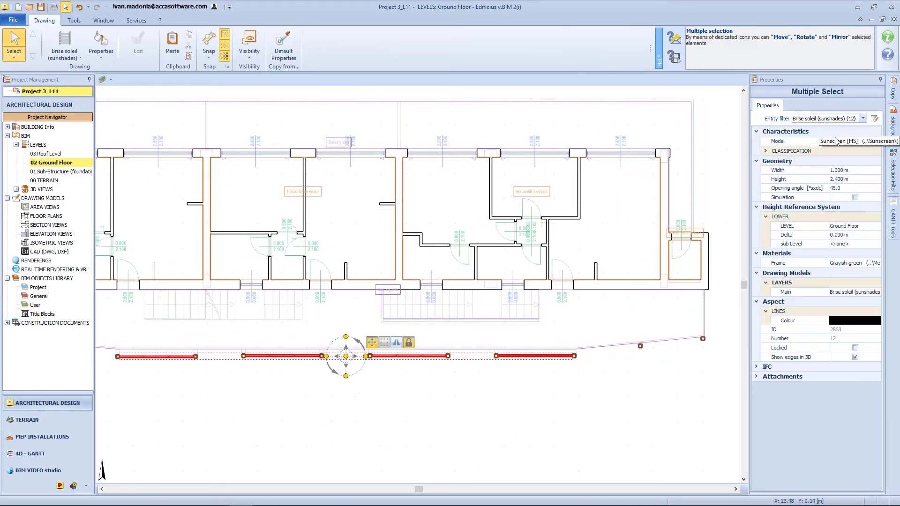
click(855, 179)
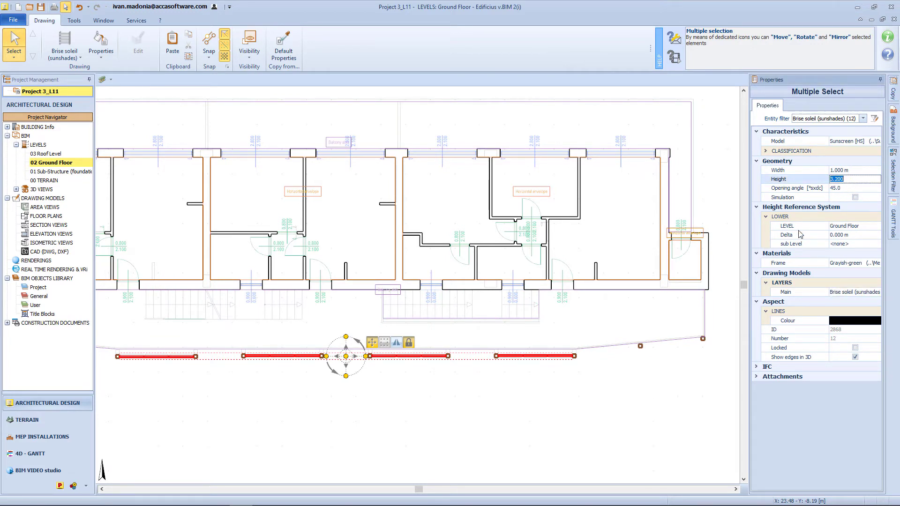
Step: Inspect the terrace columns and sunshades from the south side in the default 3D view
double_click(59, 190)
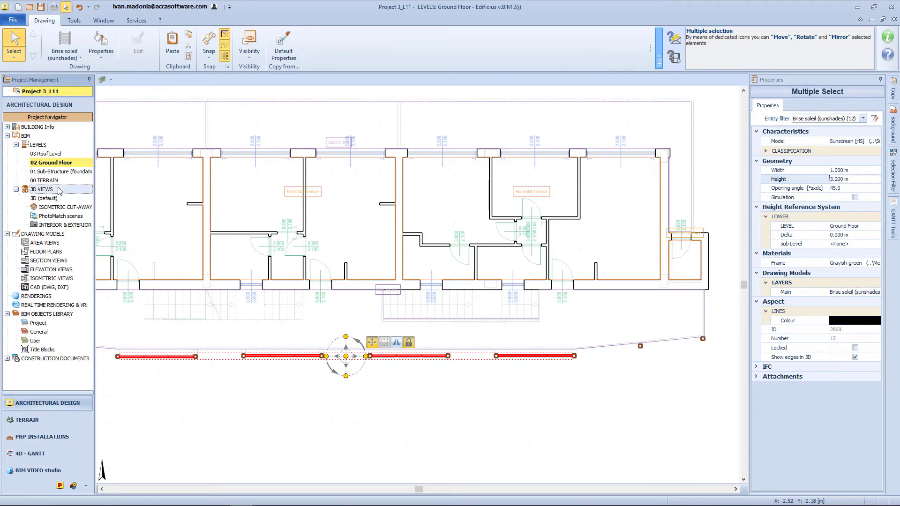
click(56, 199)
drag(334, 363, 529, 374)
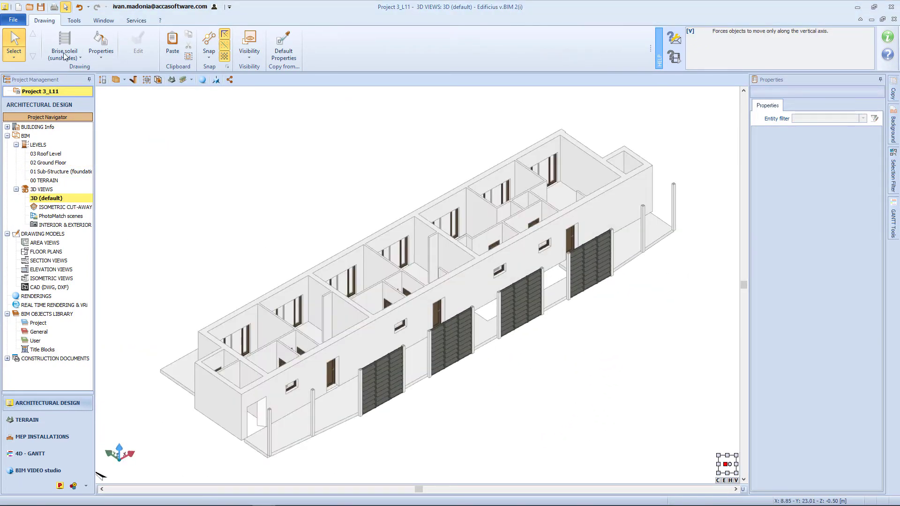
Step: Start a railing on the Ground Floor level with the Square model
click(64, 57)
click(151, 154)
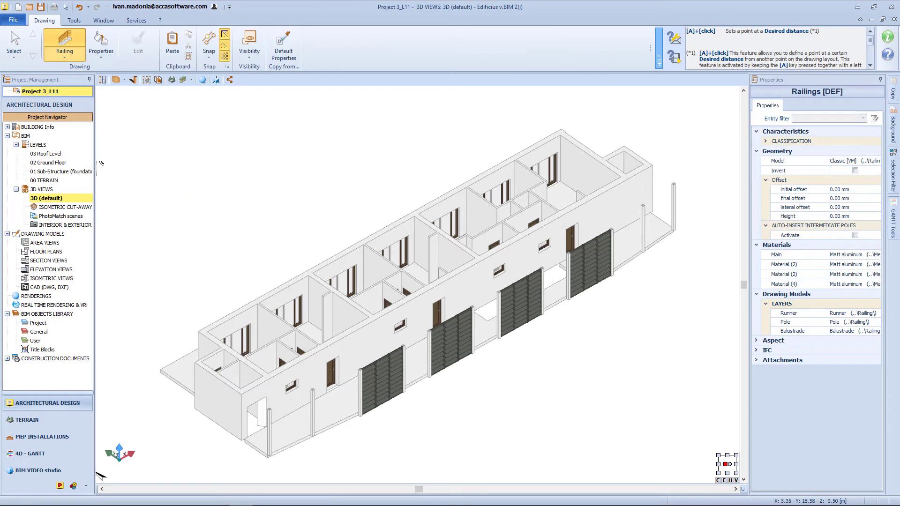
double_click(50, 164)
scroll(241, 319, up, 5)
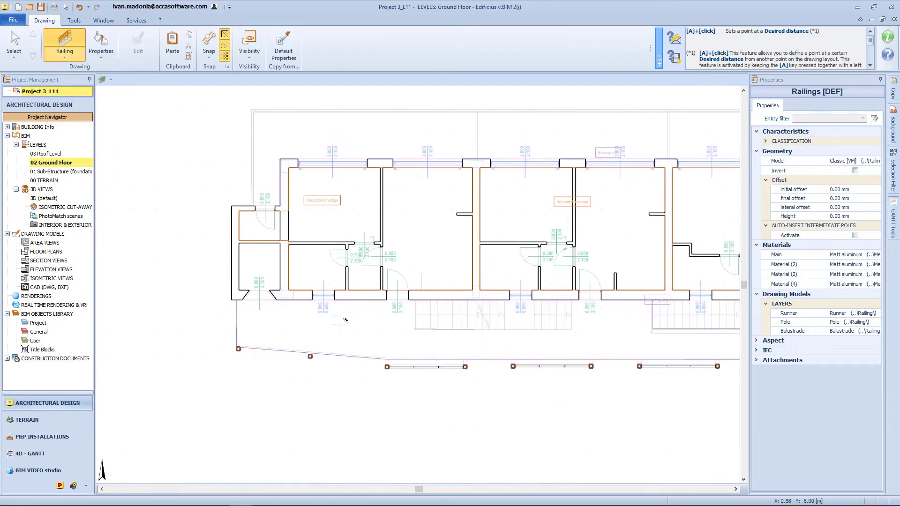
click(875, 161)
drag(891, 166, 890, 326)
double_click(784, 323)
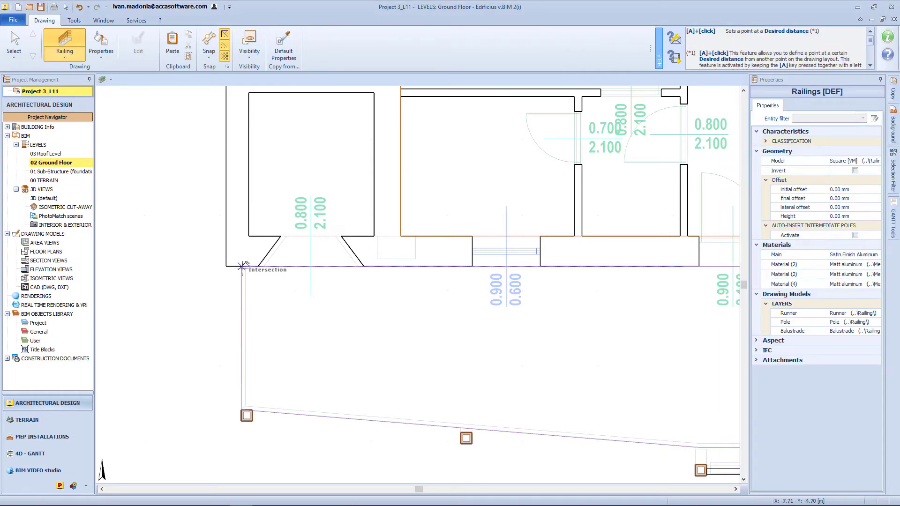
Step: Trace the railing from the facade's western corner along the balcony's western and slanted edges, continuing east along its straight southern edge
click(242, 267)
click(242, 410)
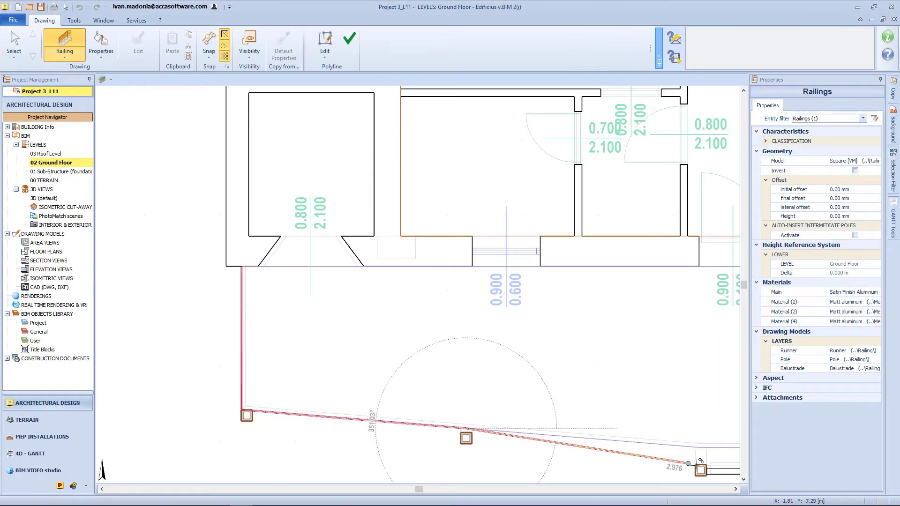
click(699, 448)
click(586, 381)
middle_drag(691, 374, 269, 352)
click(495, 376)
click(317, 359)
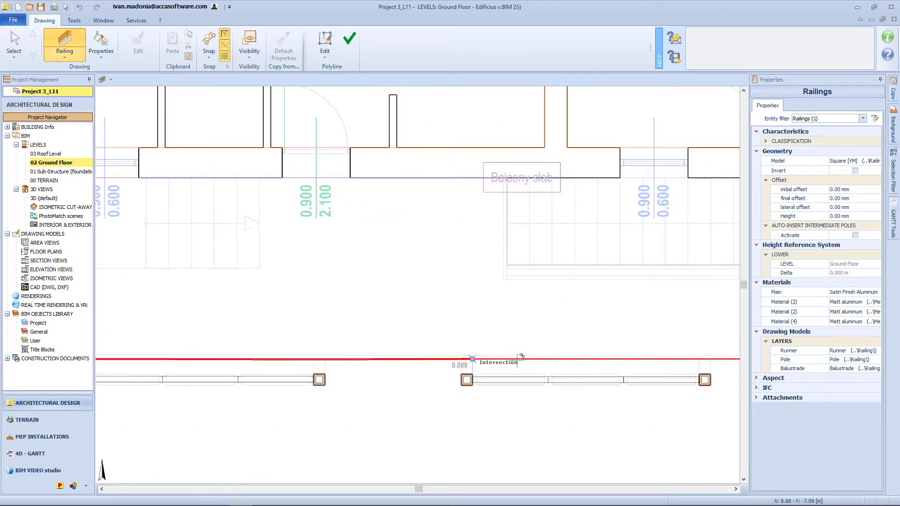
Step: Continue the railing along the balcony's eastern slanted and side edges up to the facade, and complete it
click(627, 370)
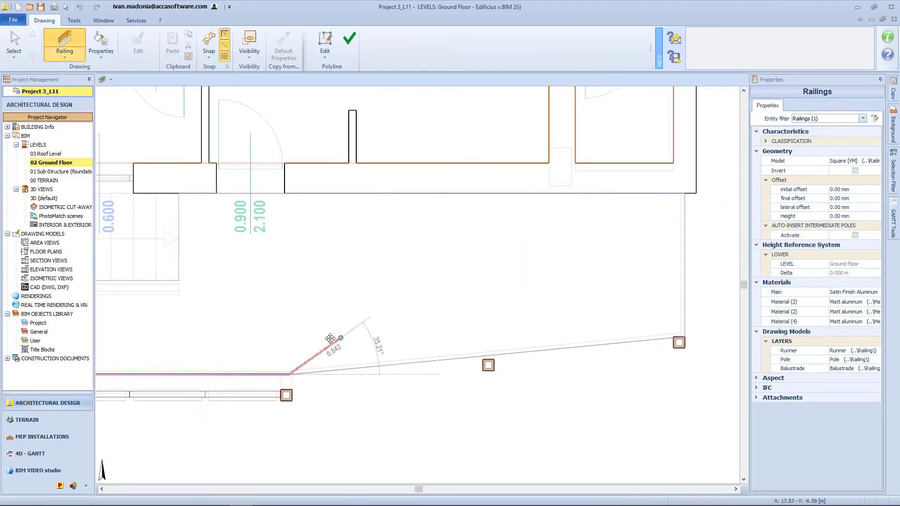
click(619, 350)
click(619, 205)
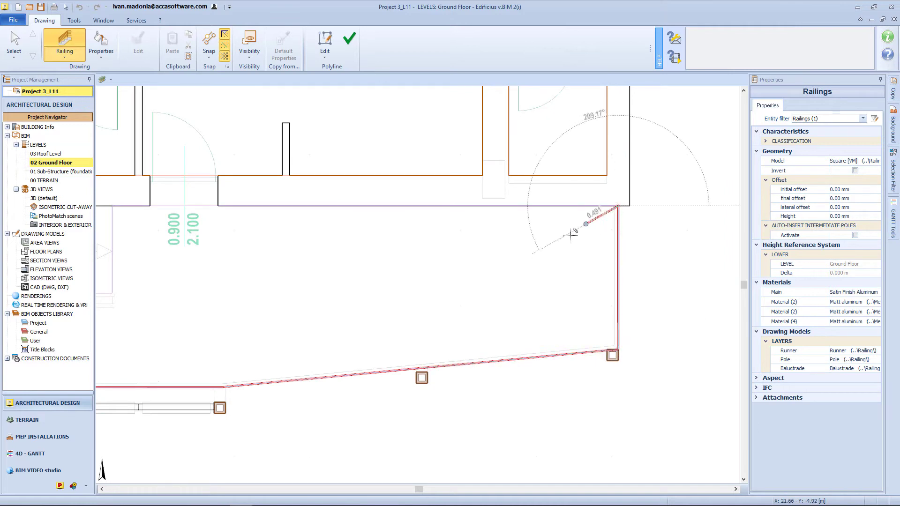
click(349, 41)
middle_click(549, 307)
middle_click(549, 307)
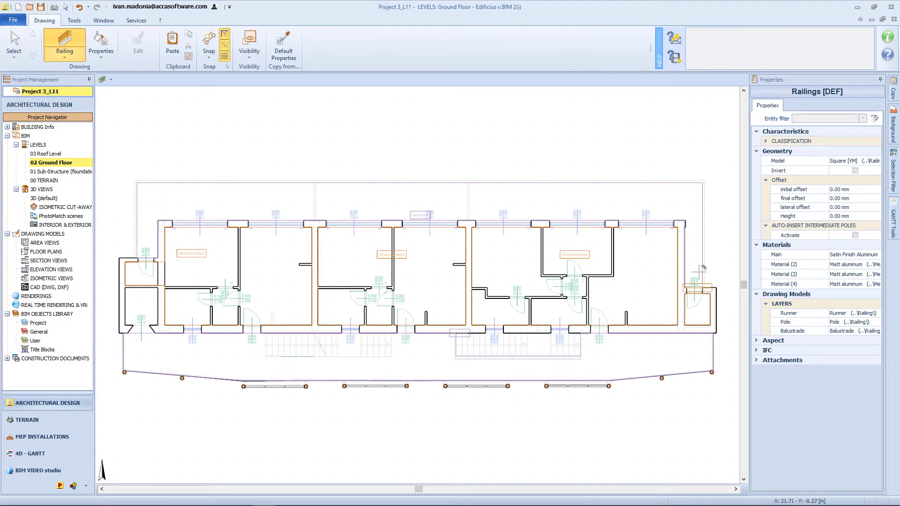
Step: Generate ornamental walls from the DWG lines along the terrace's western and northern edges using automatic DXF/DWG creation
click(72, 60)
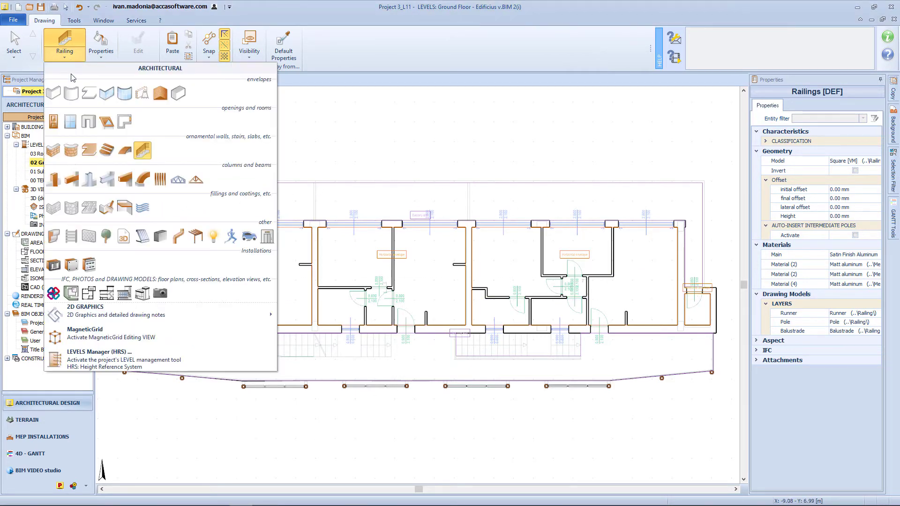
click(56, 157)
click(322, 44)
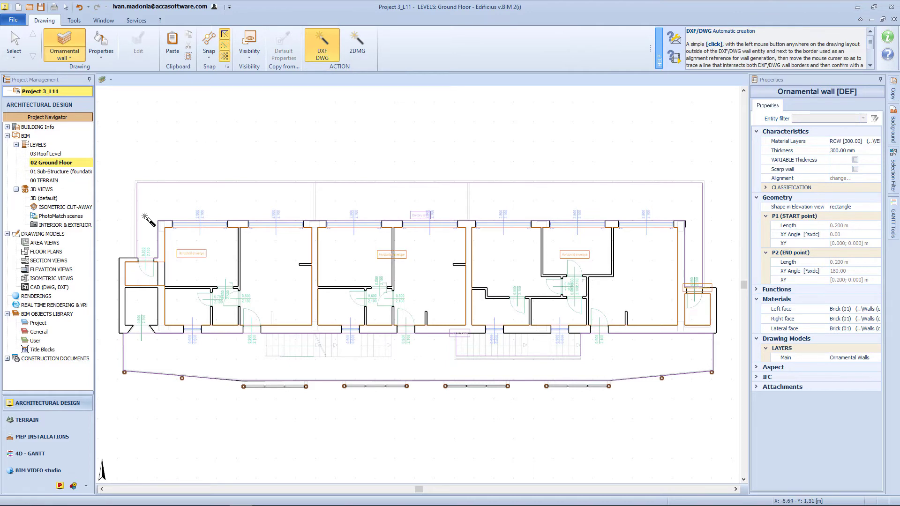
scroll(147, 228, up, 5)
click(182, 266)
click(136, 229)
click(205, 181)
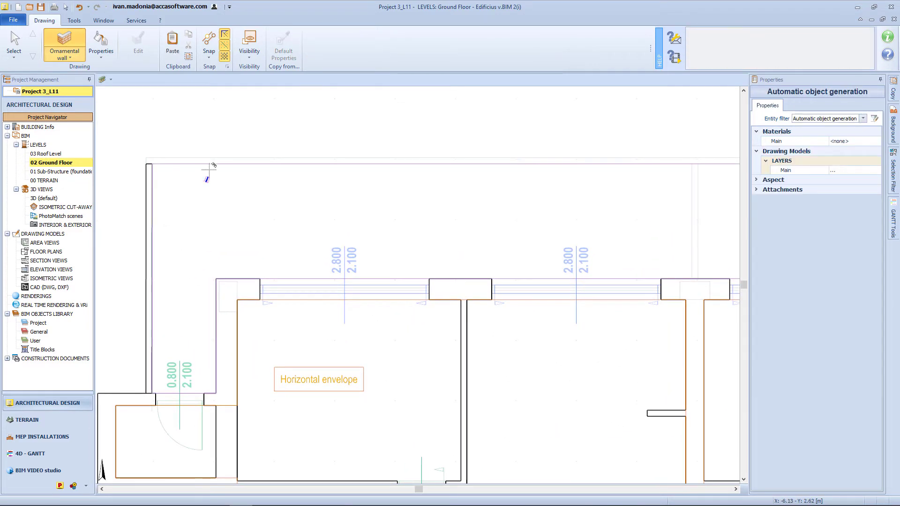
click(218, 148)
Step: Generate ornamental walls from the DWG lines for the northern terrace's two dividing partitions and its eastern edge
scroll(510, 229, down, 2)
middle_drag(557, 242, 126, 253)
click(170, 230)
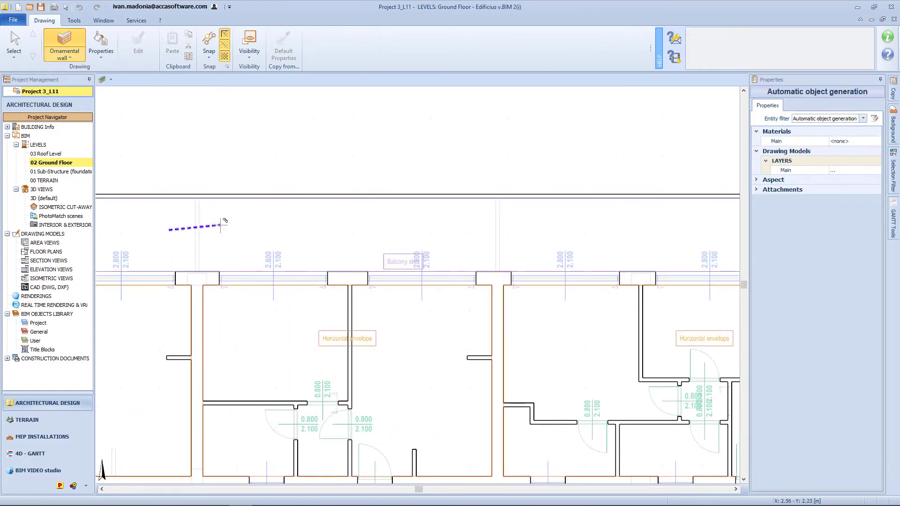
click(226, 220)
click(475, 228)
click(518, 226)
middle_drag(639, 238, 243, 242)
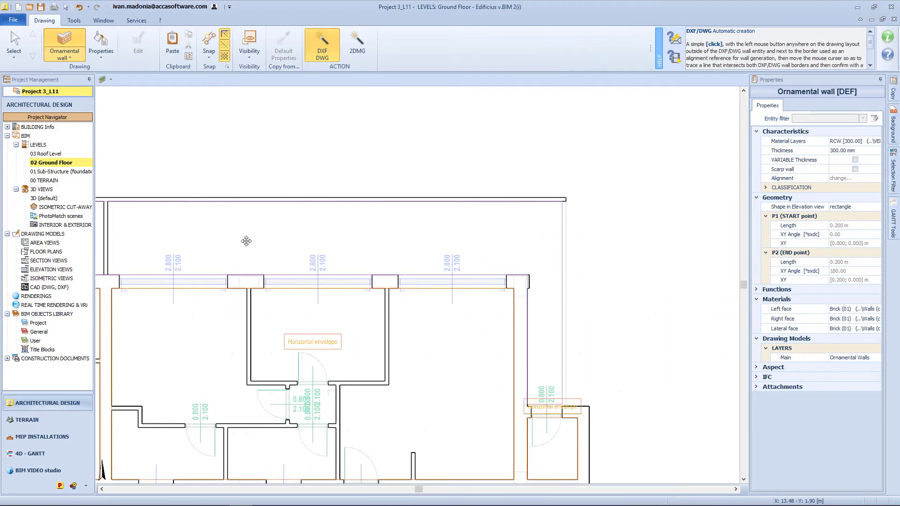
click(548, 222)
click(572, 221)
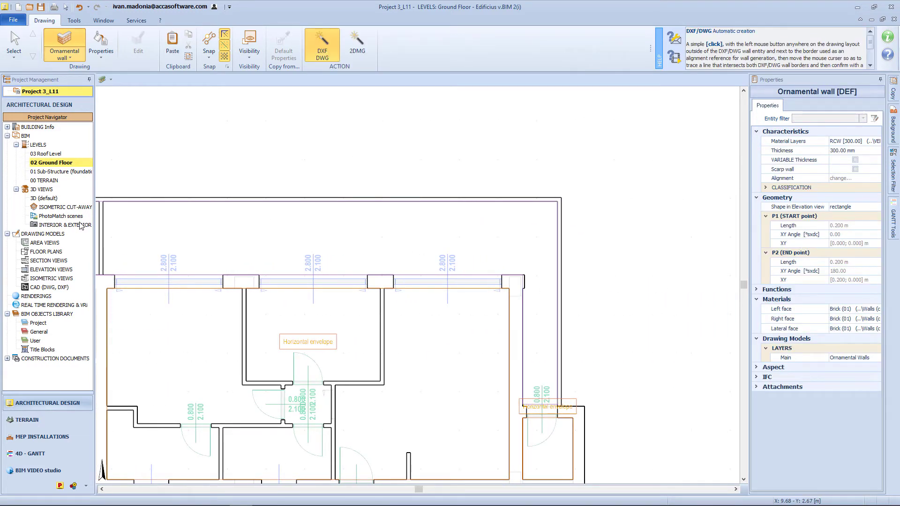
Step: Set the height of all seven terrace ornamental walls to 1 m in the default 3D view
click(47, 198)
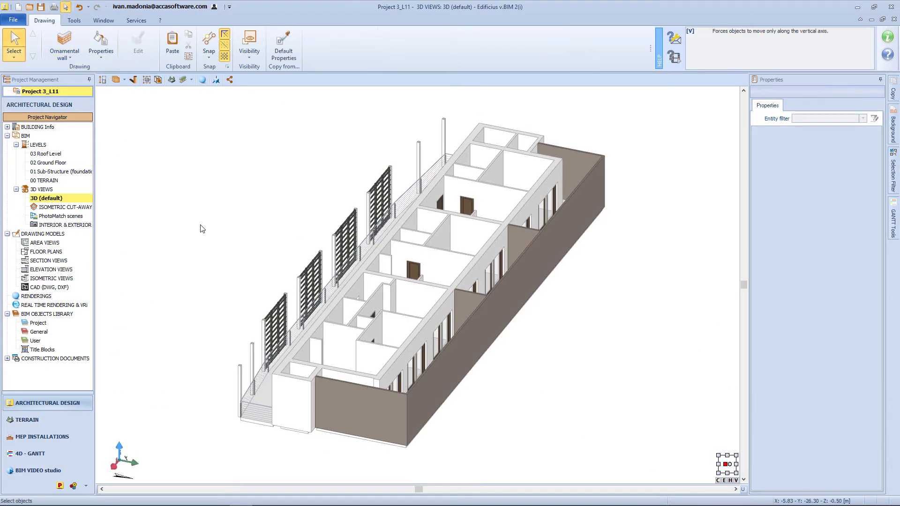
ctrl+click(451, 357)
ctrl+click(470, 307)
ctrl+click(508, 286)
ctrl+click(523, 241)
ctrl+click(546, 236)
ctrl+click(586, 168)
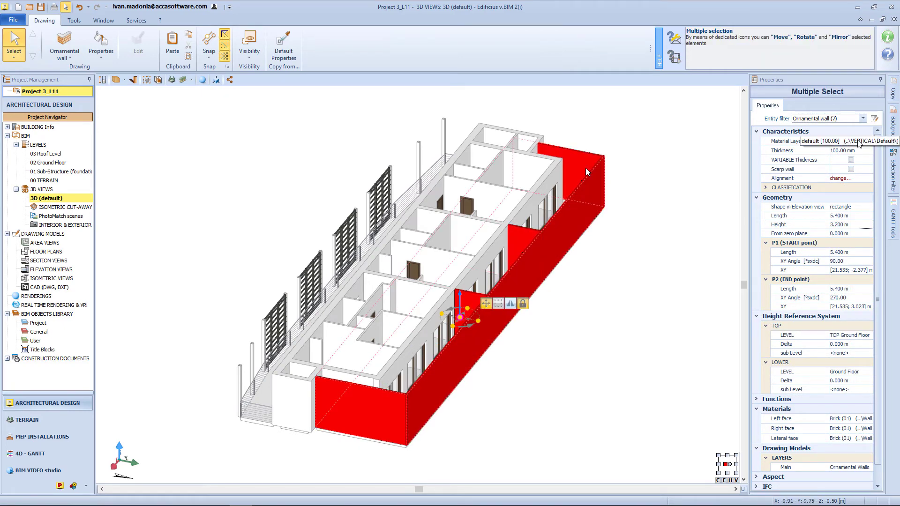
click(863, 225)
text(1)
key(Return)
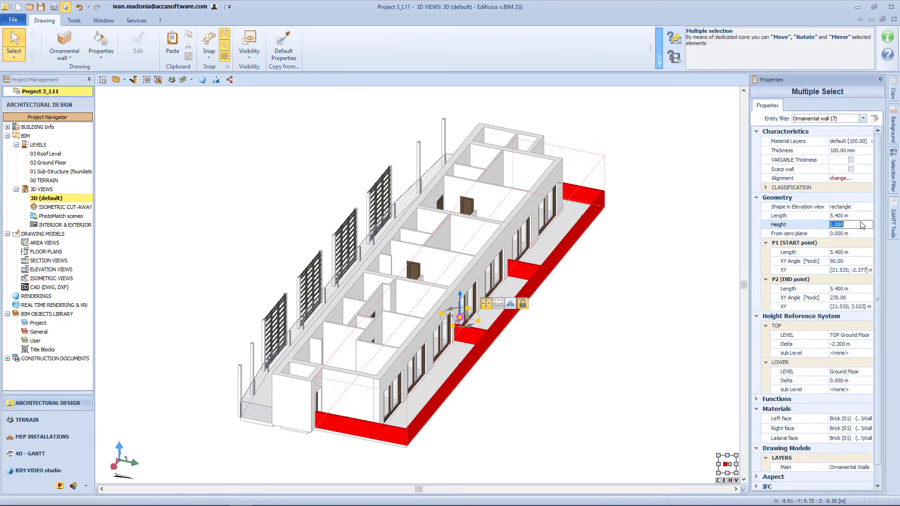
Step: Inspect the low terrace walls from the building's northern side
click(609, 288)
middle_drag(523, 333, 435, 338)
scroll(324, 346, up, 3)
middle_drag(323, 344, 441, 368)
scroll(441, 368, down, 5)
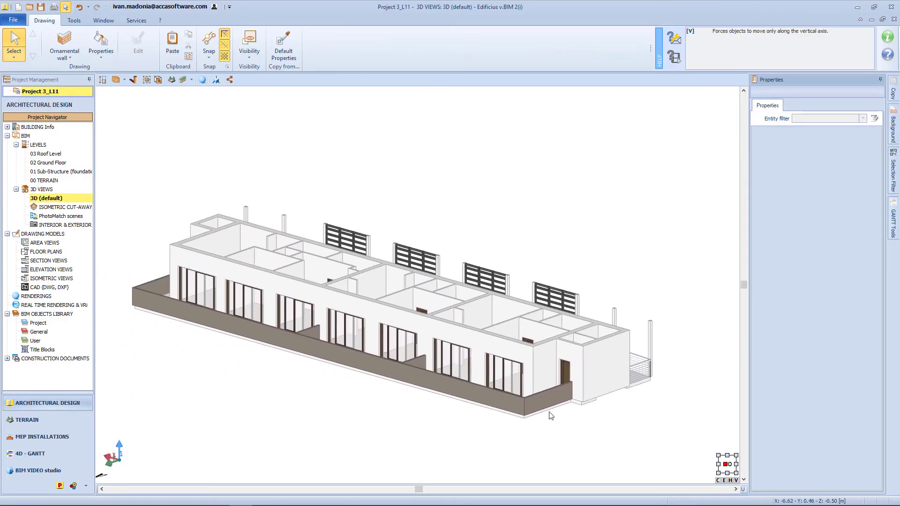
Step: Enable the sill on the 0.9 m wide interior door in the partition wall beside the entrance door
scroll(426, 343, up, 6)
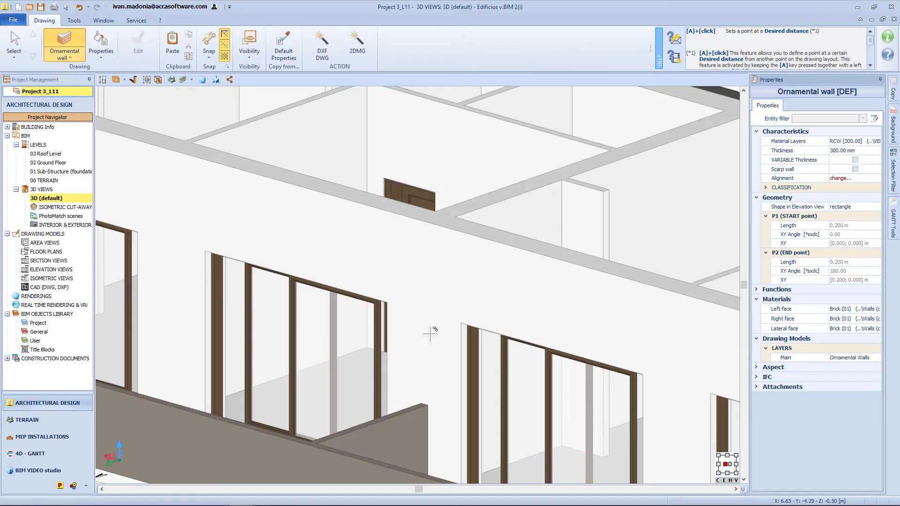
middle_drag(422, 307, 438, 420)
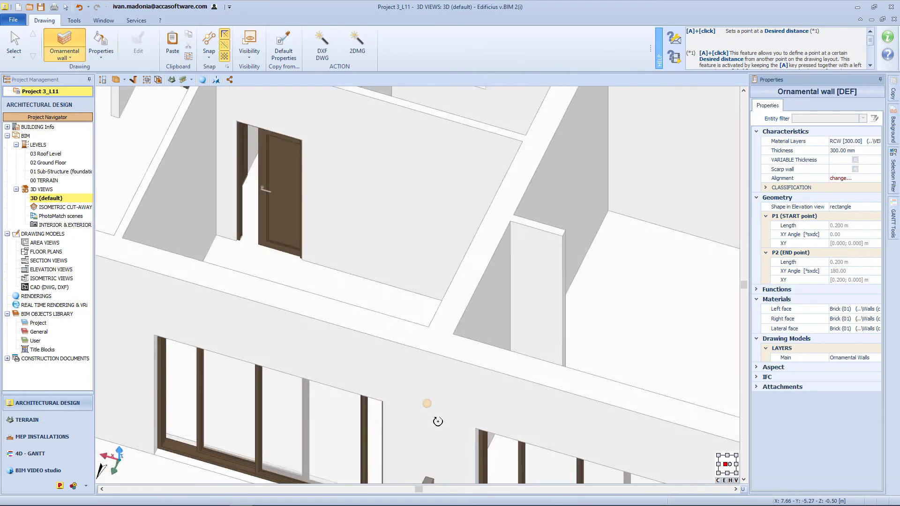
middle_drag(347, 263, 490, 479)
shift+middle_drag(298, 245, 328, 253)
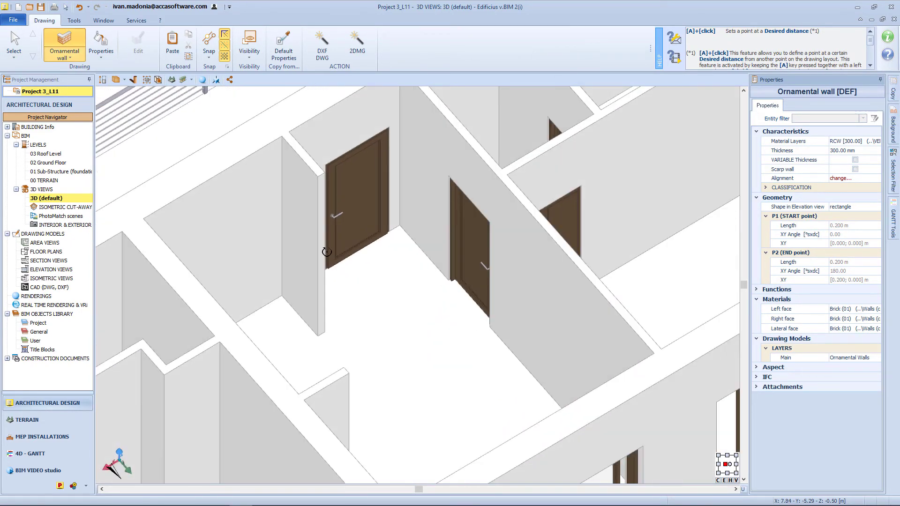
scroll(382, 199, up, 1)
scroll(387, 195, up, 5)
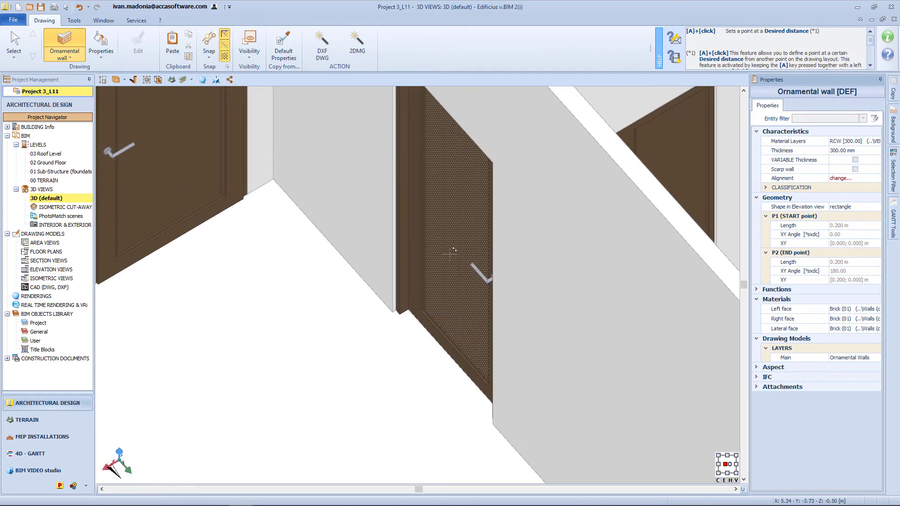
key(Escape)
click(450, 253)
scroll(453, 255, up, 5)
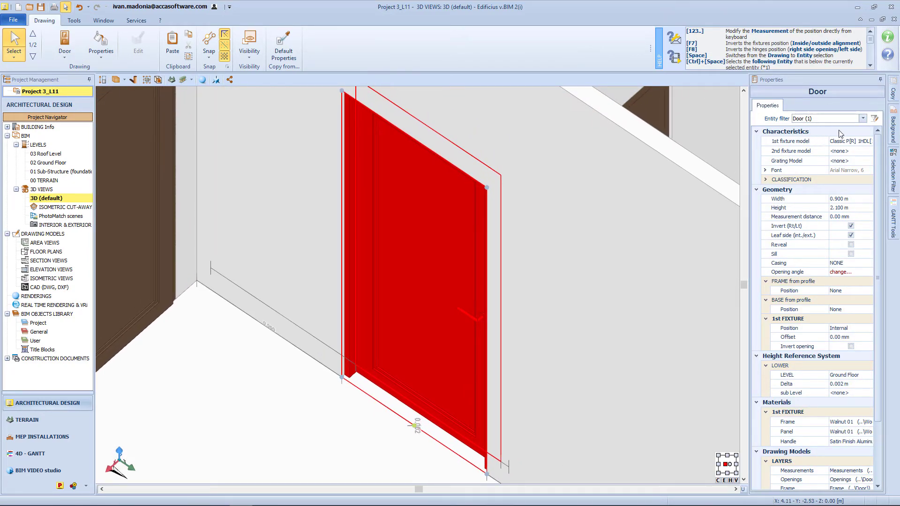
click(851, 254)
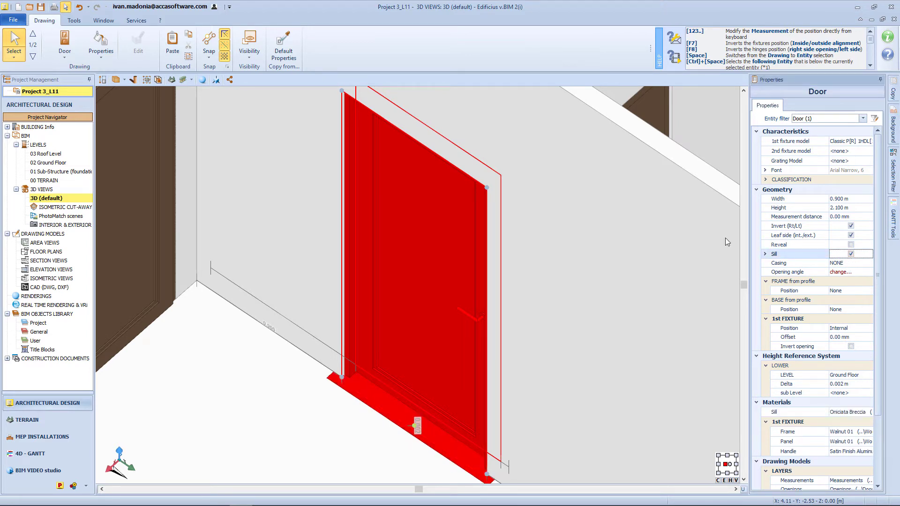
Step: Display the 3D view in the Shaded Lines (Textures) style and deselect the door
click(125, 80)
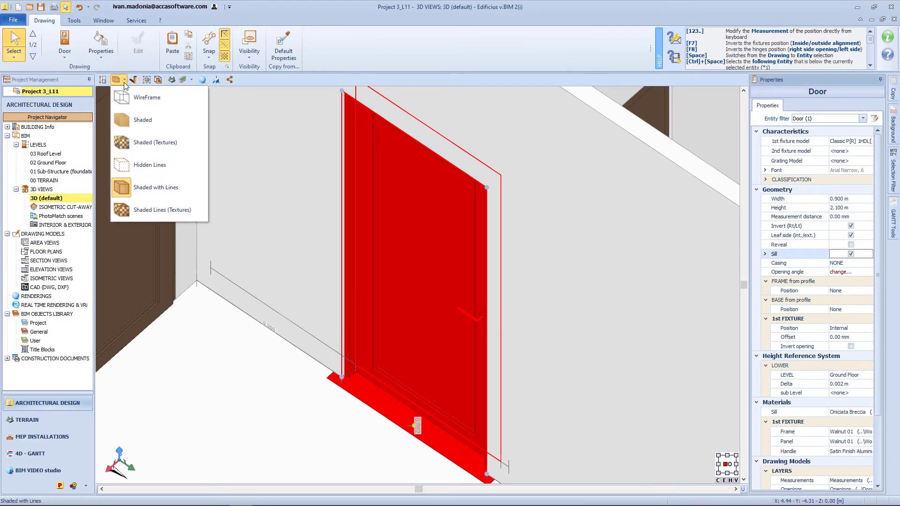
click(147, 206)
key(Escape)
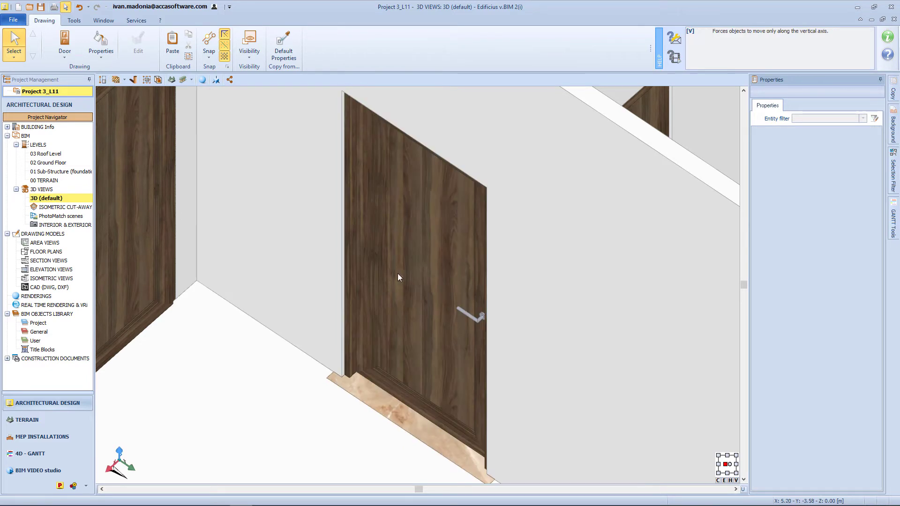
Step: Give the interior door with the sill a casing on both sides and show the casing's parameters
click(395, 297)
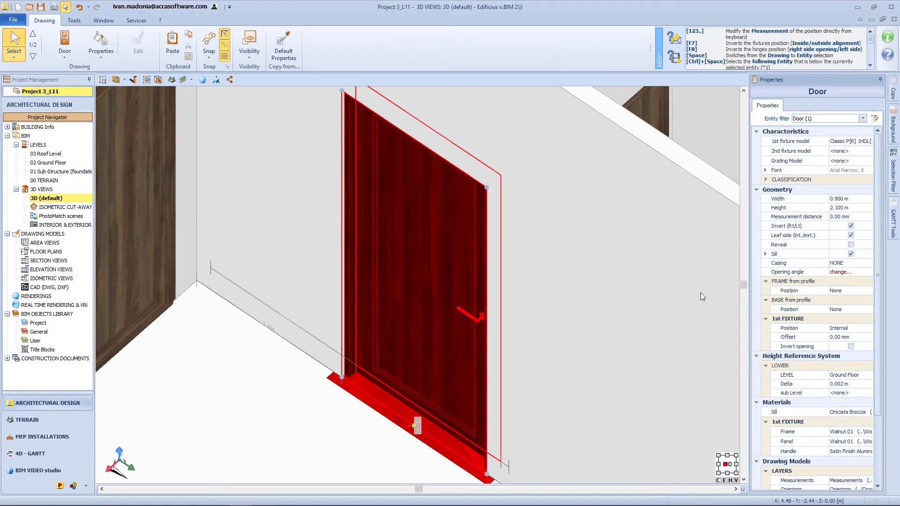
click(857, 266)
click(869, 264)
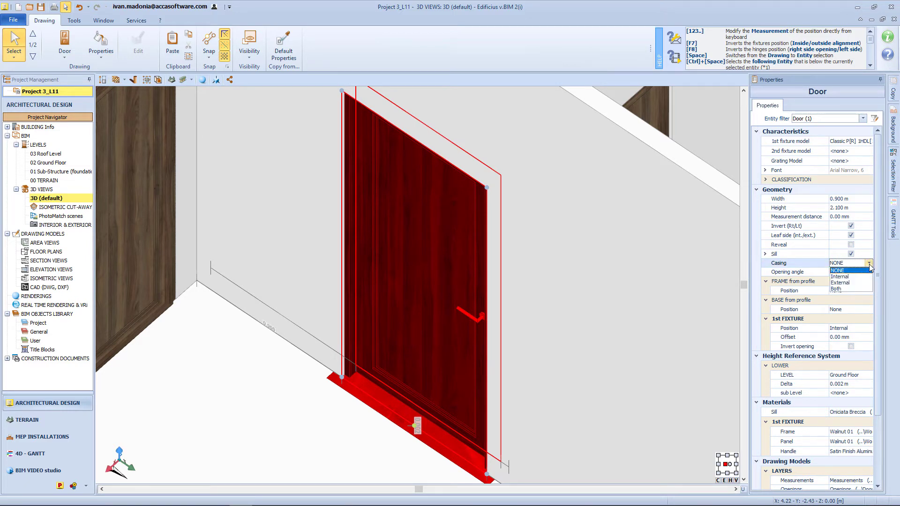
click(861, 290)
click(766, 263)
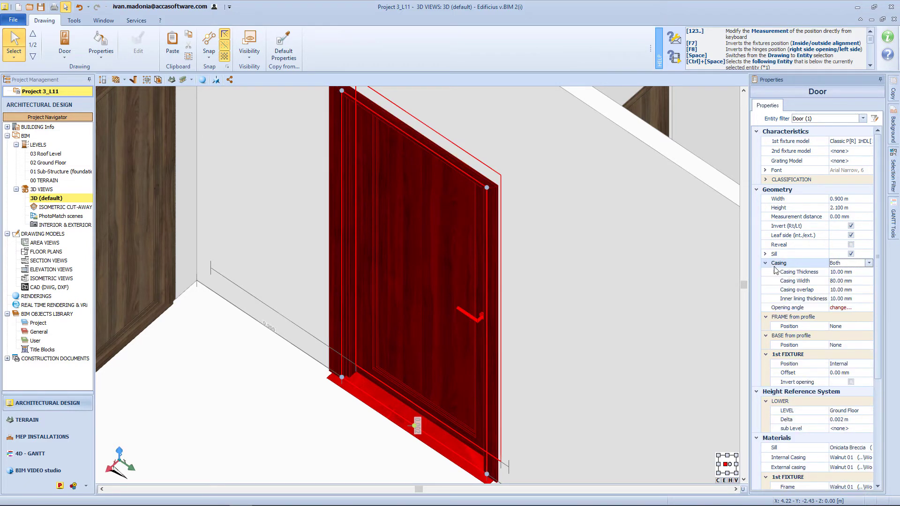
Step: Set the door casing's width to 70 mm, overlap to 20 mm, inner lining thickness to 30 mm and casing thickness to 20 mm
click(846, 280)
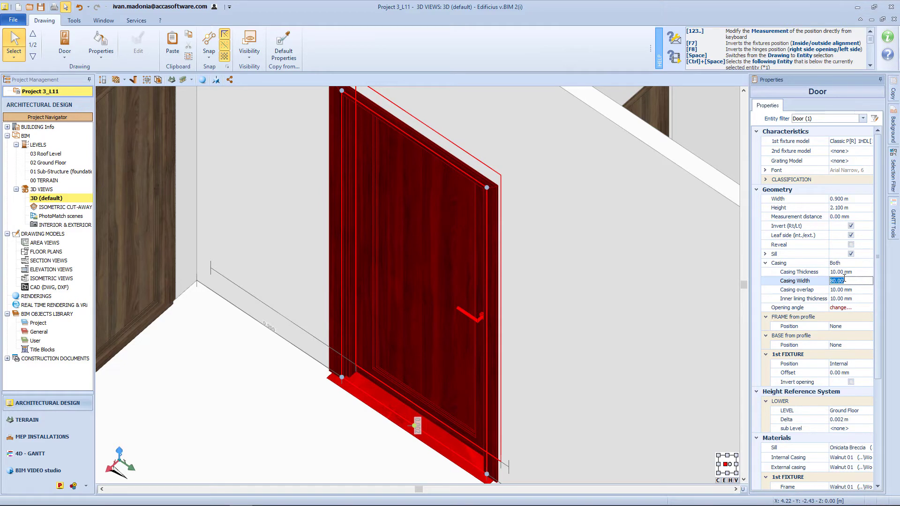
text(70)
key(Return)
click(856, 290)
text(20)
key(Return)
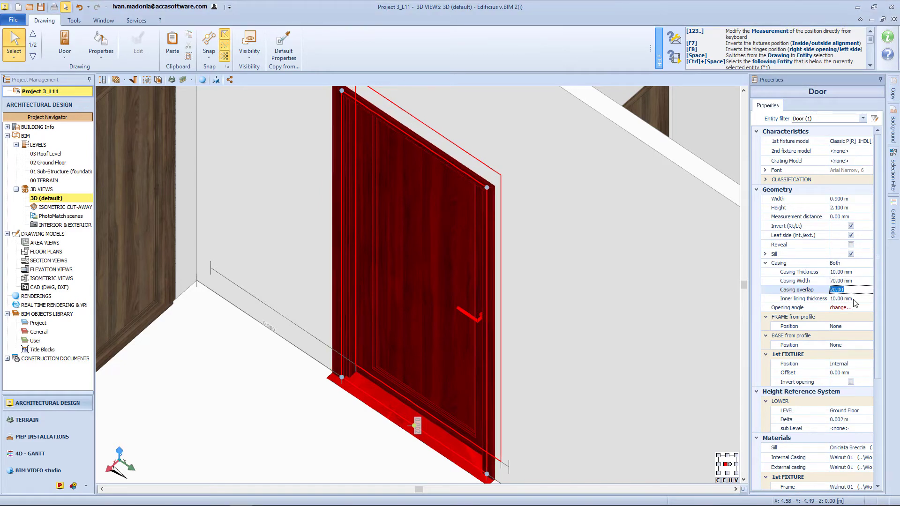
click(858, 299)
key(Return)
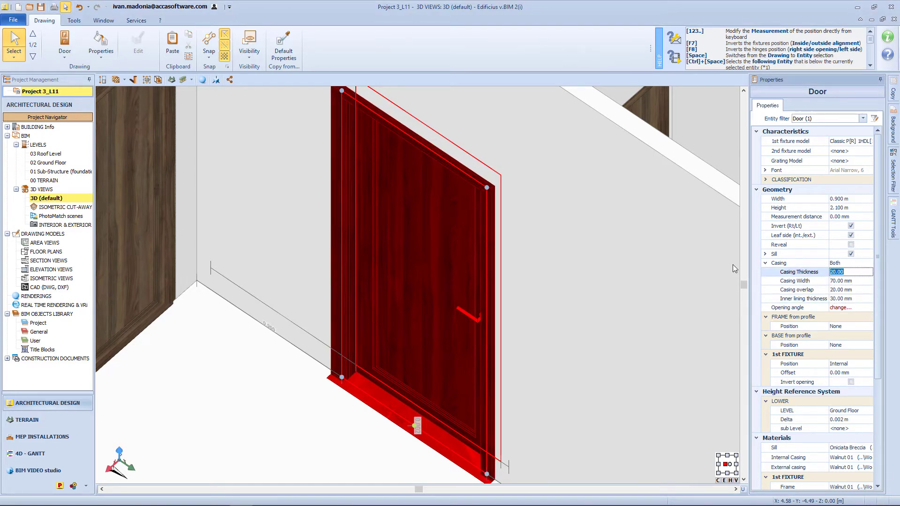
key(Escape)
Step: Turn on shadows in the 3D view with the cased door in sight
middle_drag(440, 200, 422, 244)
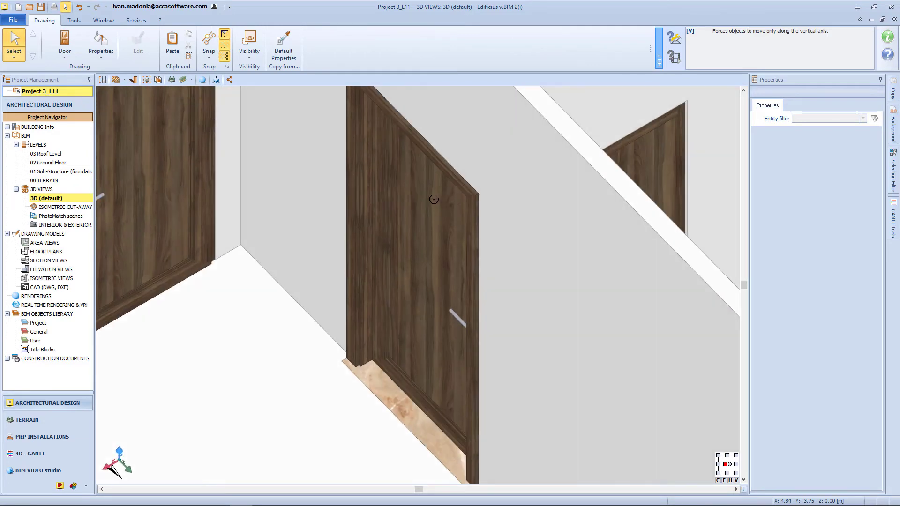
click(133, 80)
middle_drag(345, 283, 344, 289)
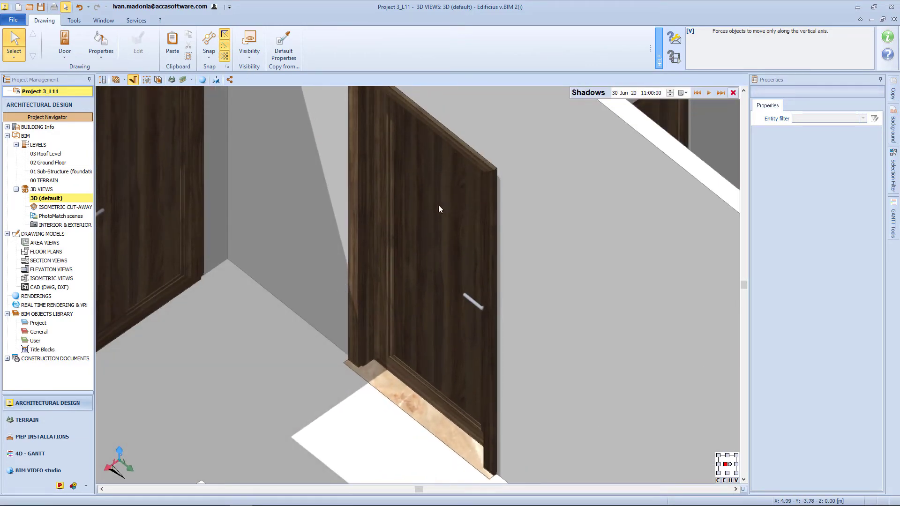
Step: Apply the Larch material from the Wood Essences category to the door's panel, frame and casing
click(101, 53)
click(109, 73)
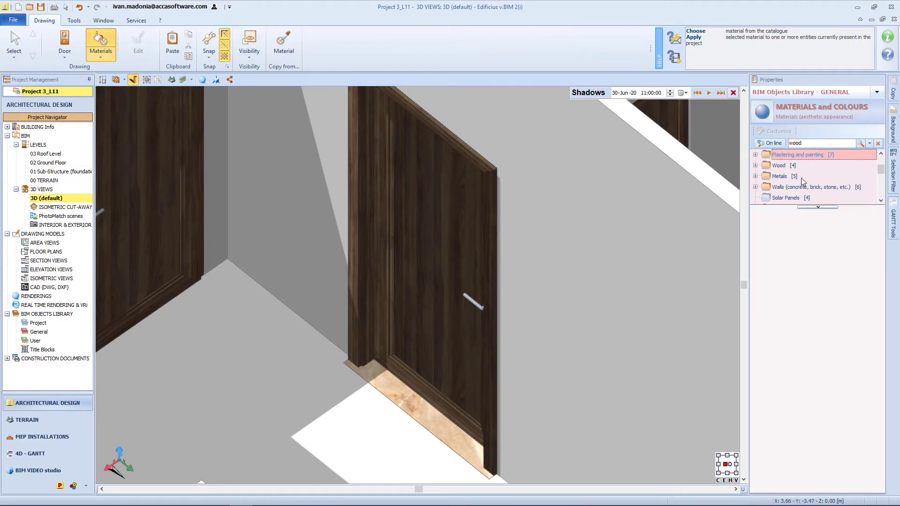
double_click(779, 166)
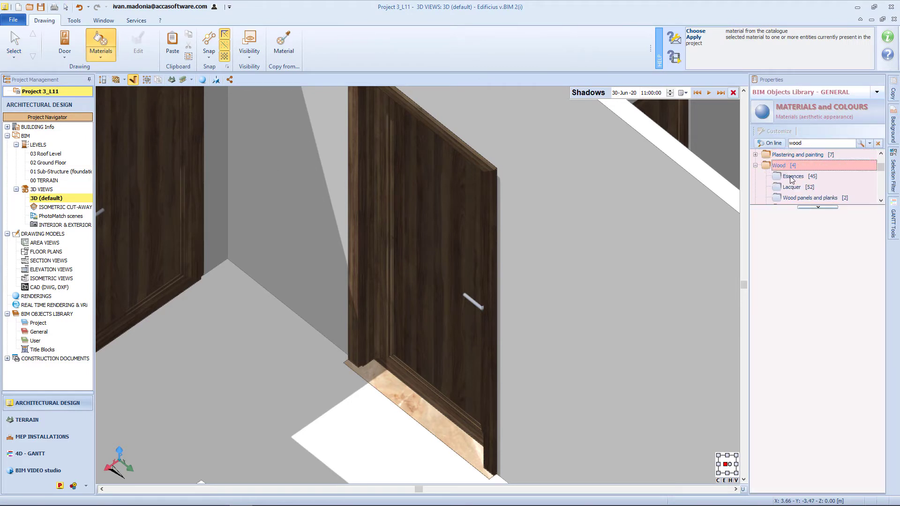
click(792, 177)
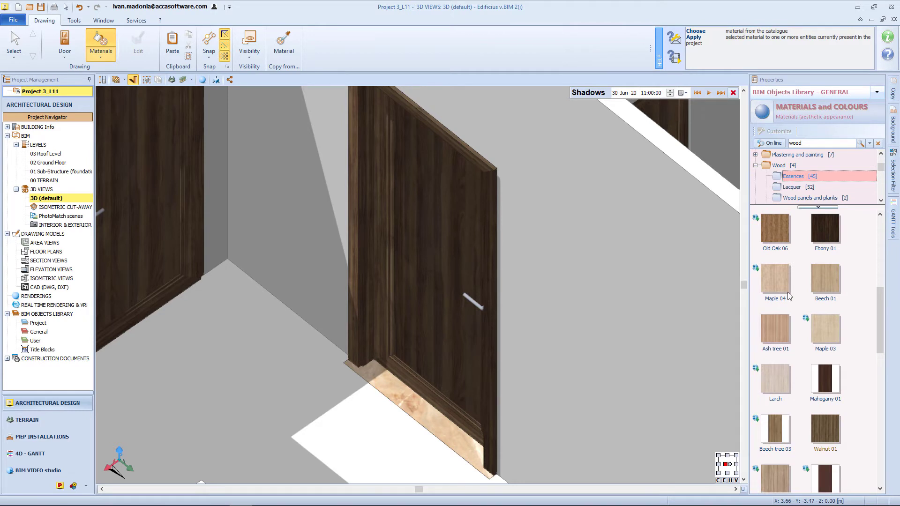
click(774, 378)
click(460, 263)
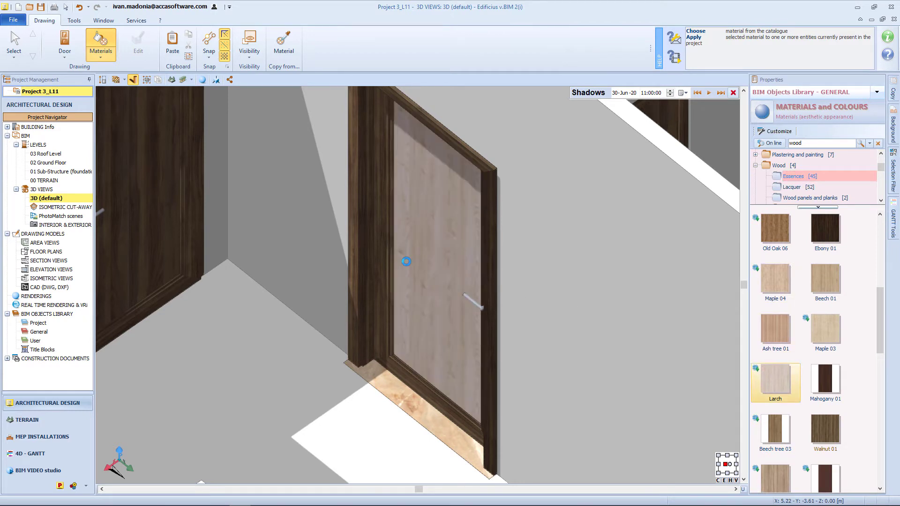
click(382, 257)
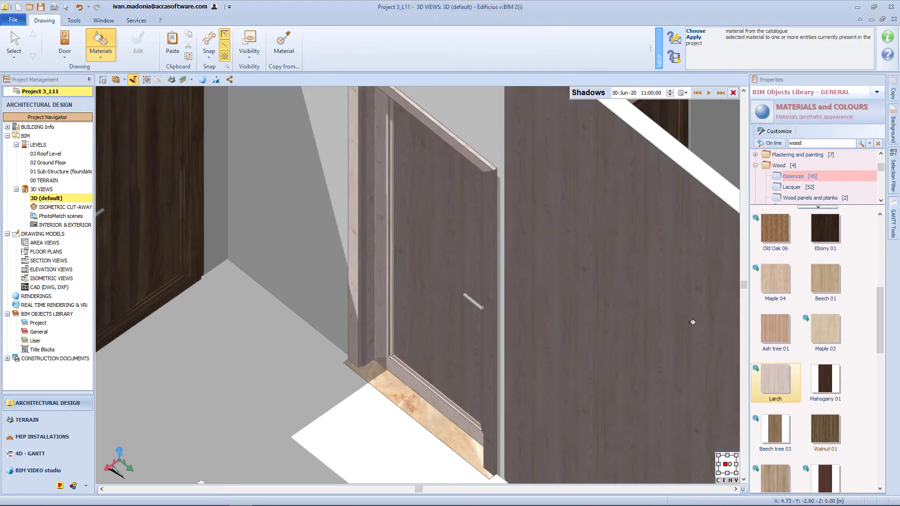
Step: Apply the Maple (Ship's deck laying) material to the door's sill and end the material assignment
scroll(800, 181, down, 3)
click(800, 178)
double_click(799, 178)
scroll(800, 176, down, 1)
click(801, 173)
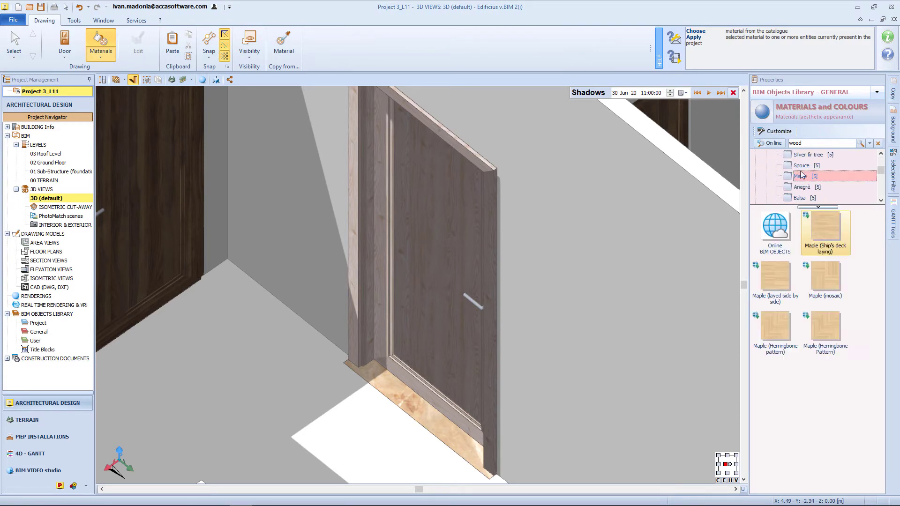
click(828, 234)
click(411, 401)
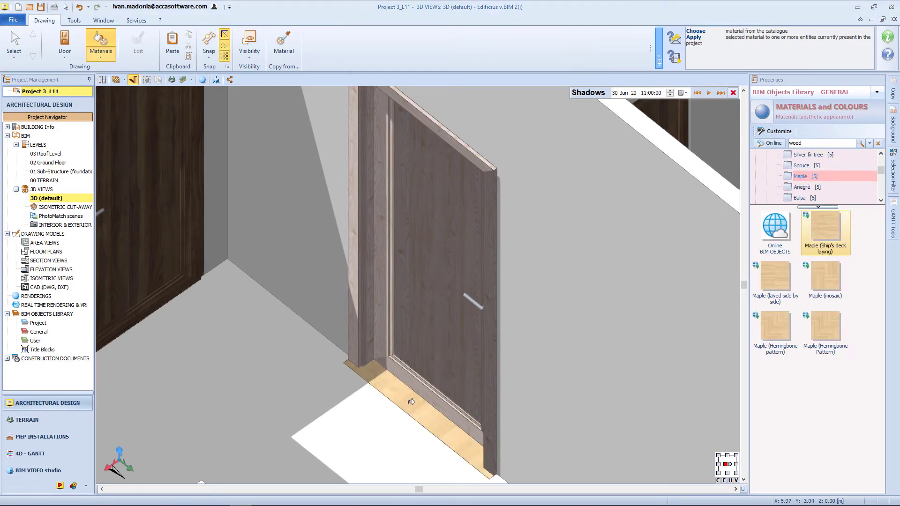
key(Escape)
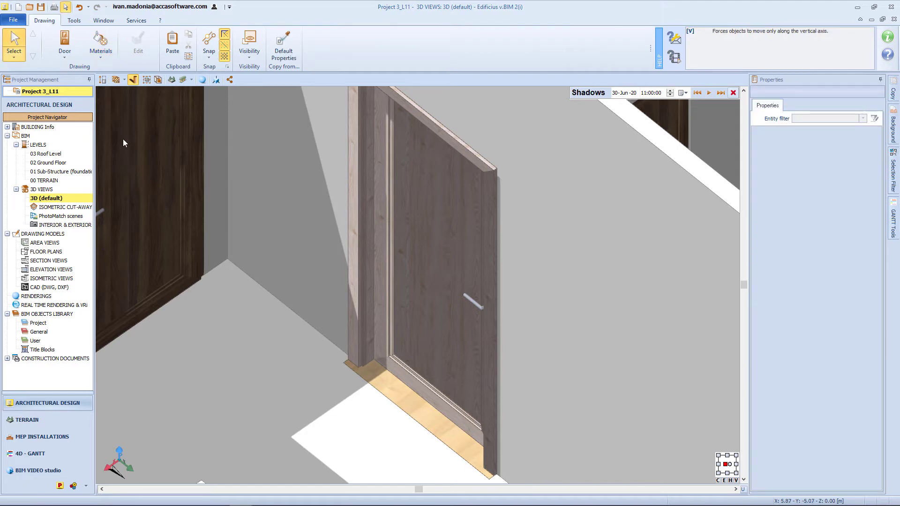
Step: Copy the cased Larch door's properties, excluding the first and second fixture models, grating model and dimensions
click(101, 50)
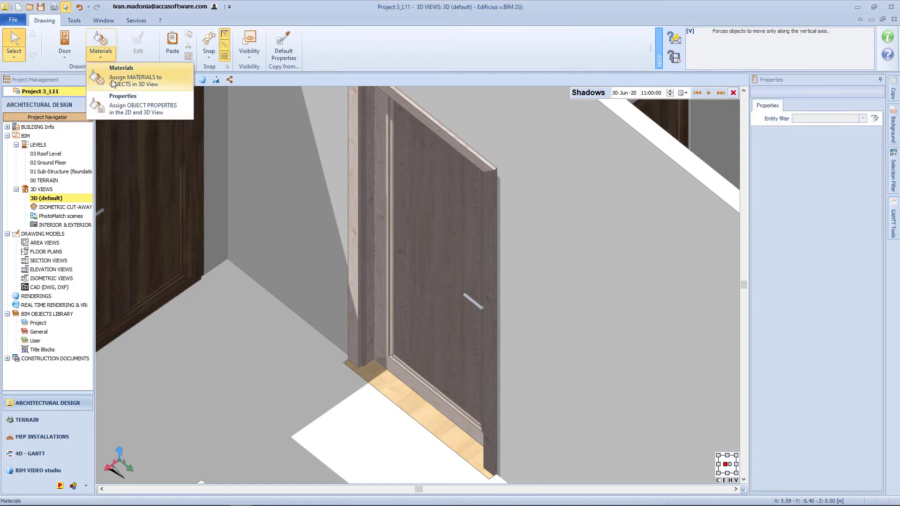
click(151, 107)
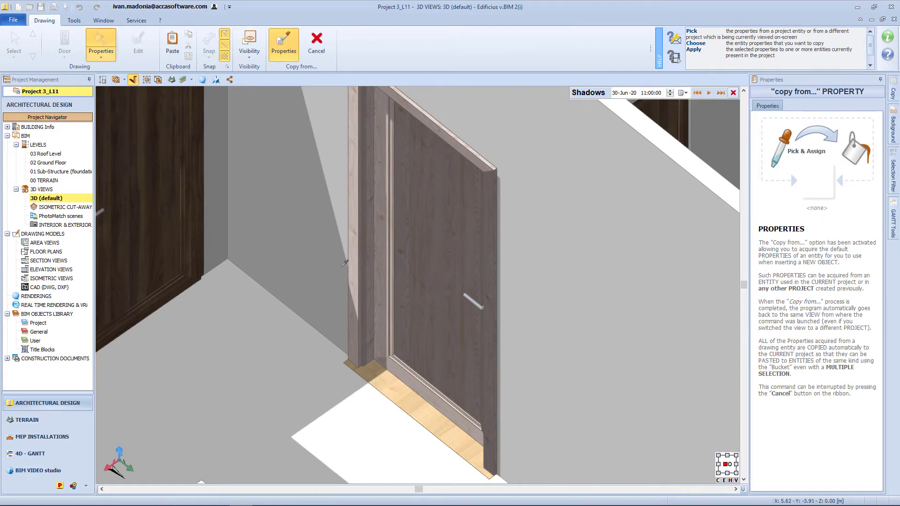
click(421, 271)
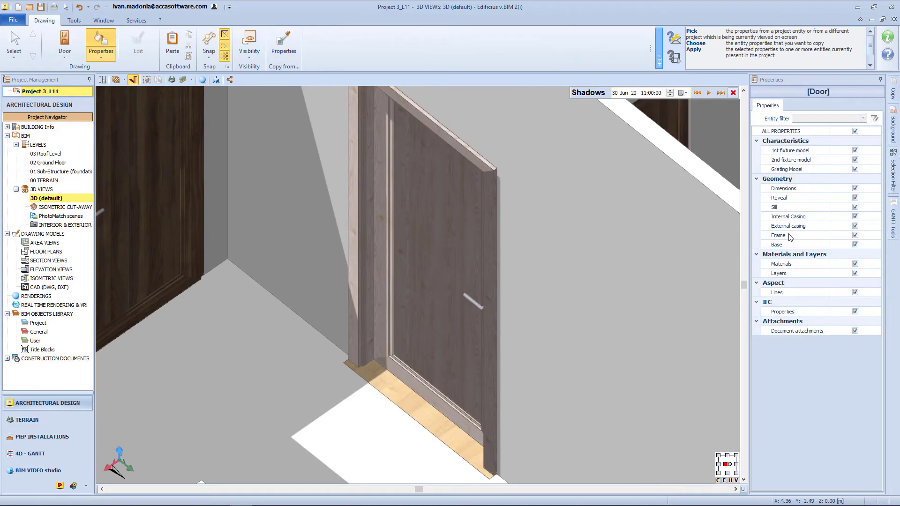
click(855, 131)
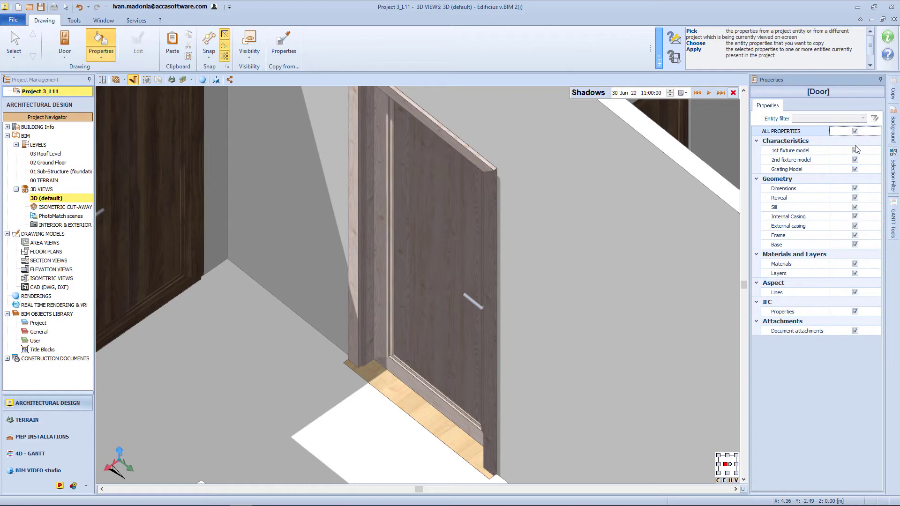
click(855, 151)
click(855, 160)
click(855, 169)
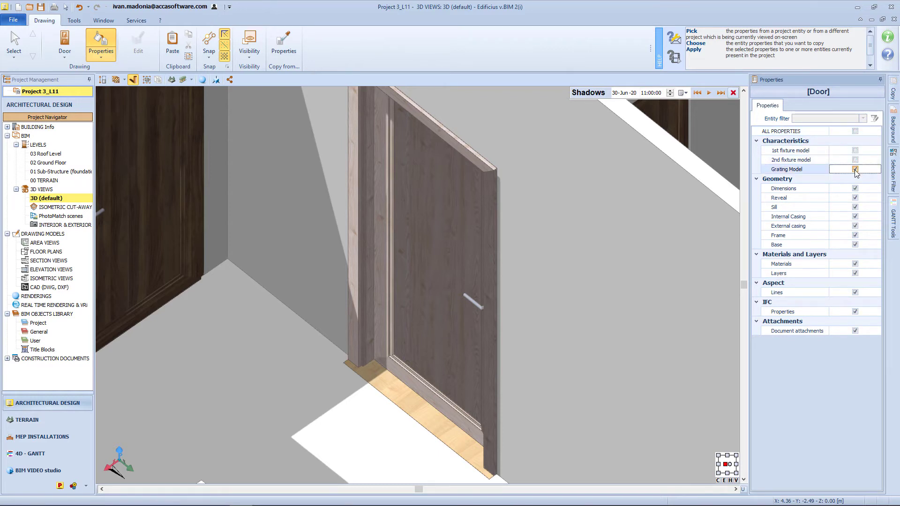
click(855, 189)
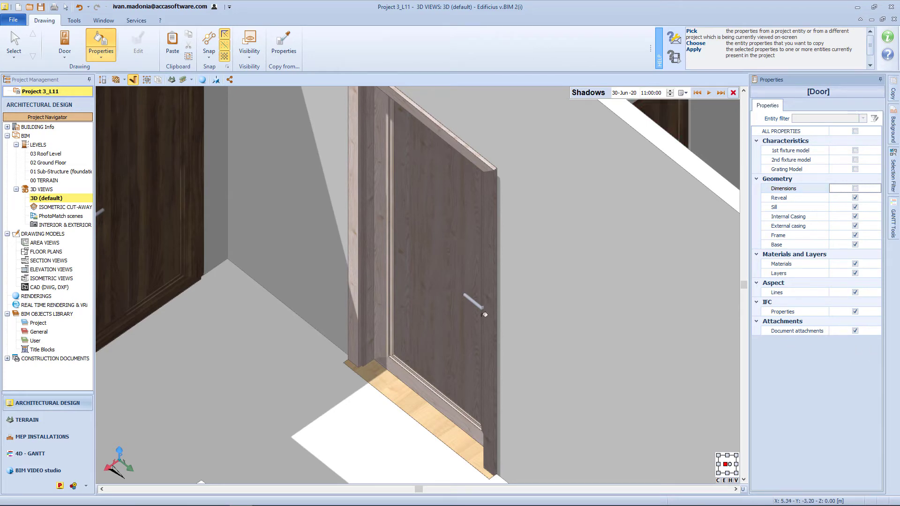
Step: Apply the copied door properties to all the doors of the building at once
scroll(484, 314, down, 10)
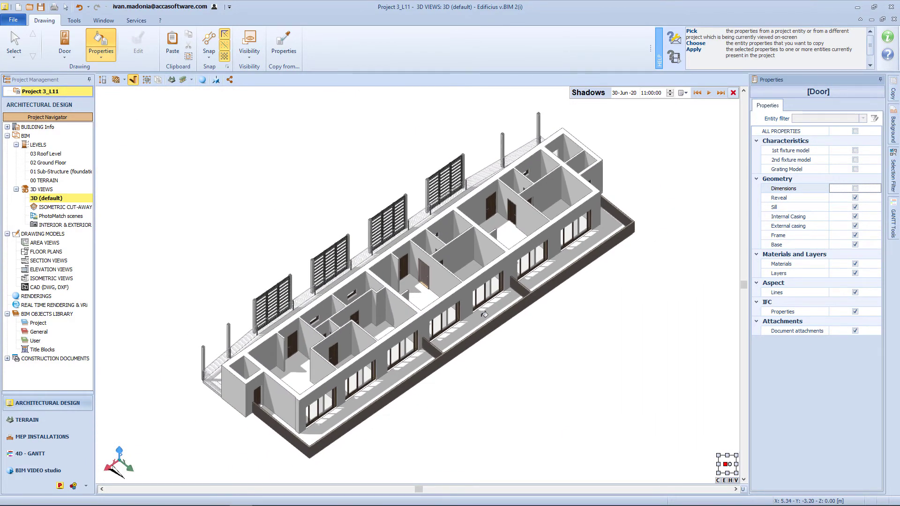
drag(692, 455, 183, 106)
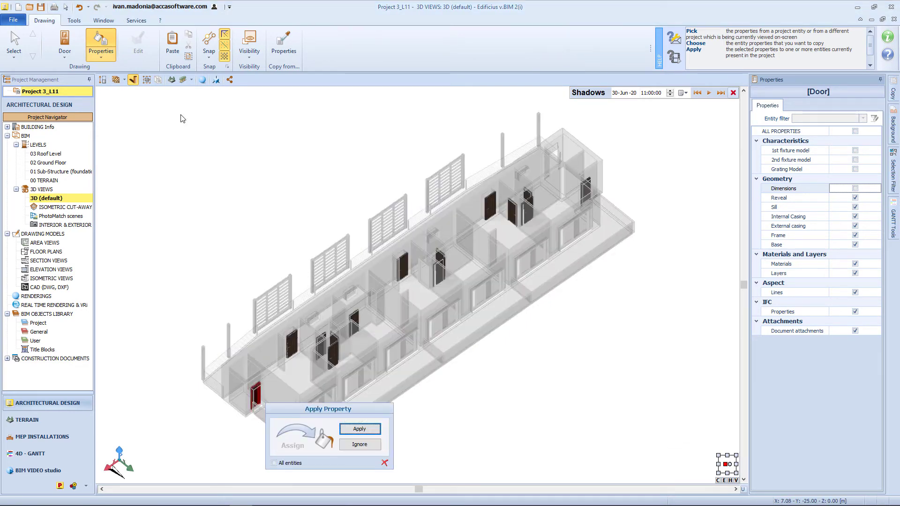
click(274, 464)
click(358, 430)
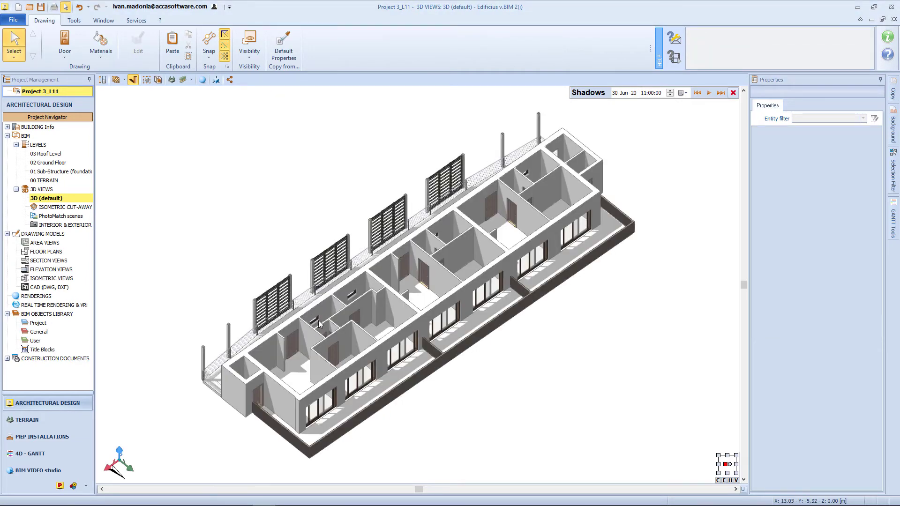
Step: Apply the Larch material to the frame of one small high window in the rear wall
scroll(318, 319, up, 5)
click(317, 323)
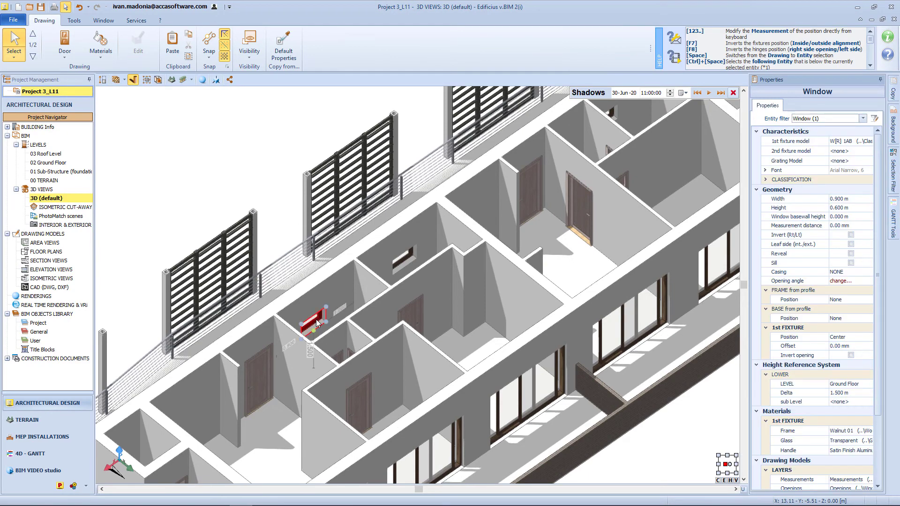
click(101, 44)
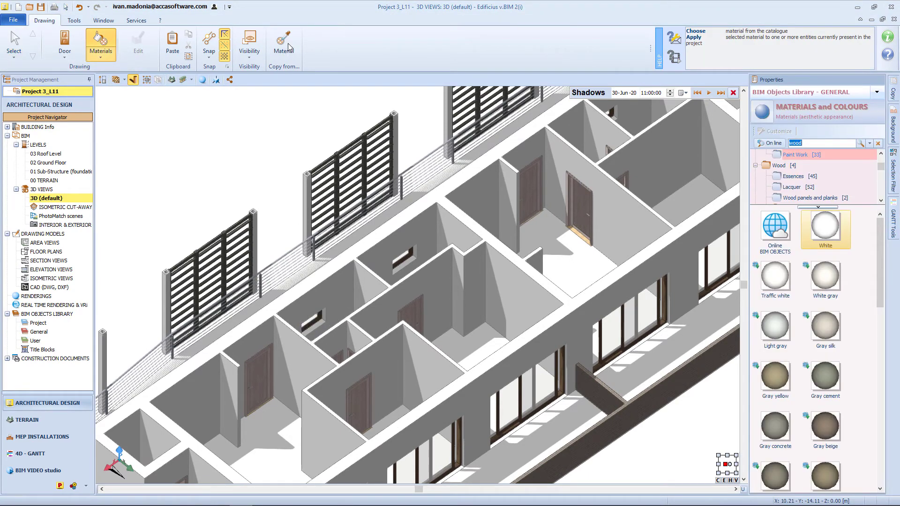
click(283, 47)
click(319, 318)
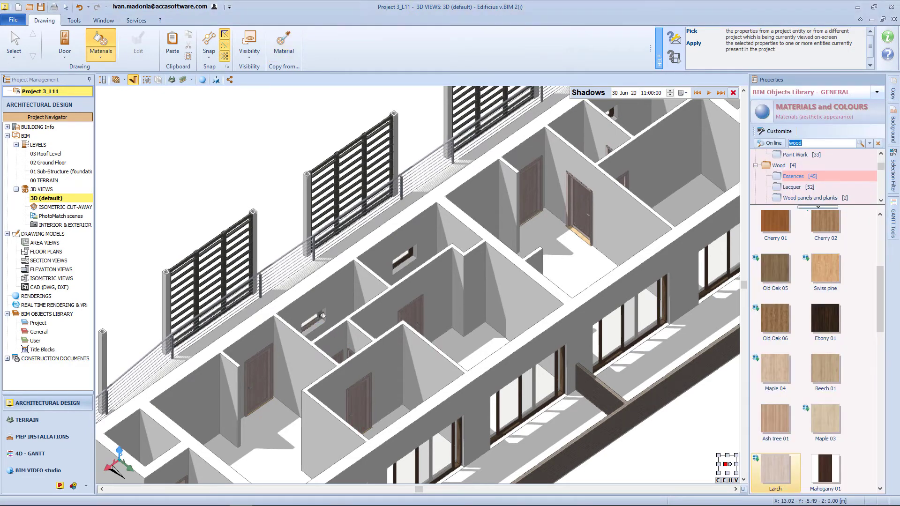
Step: Select the four small high windows along the rear wall and add a sill to them
ctrl+click(597, 120)
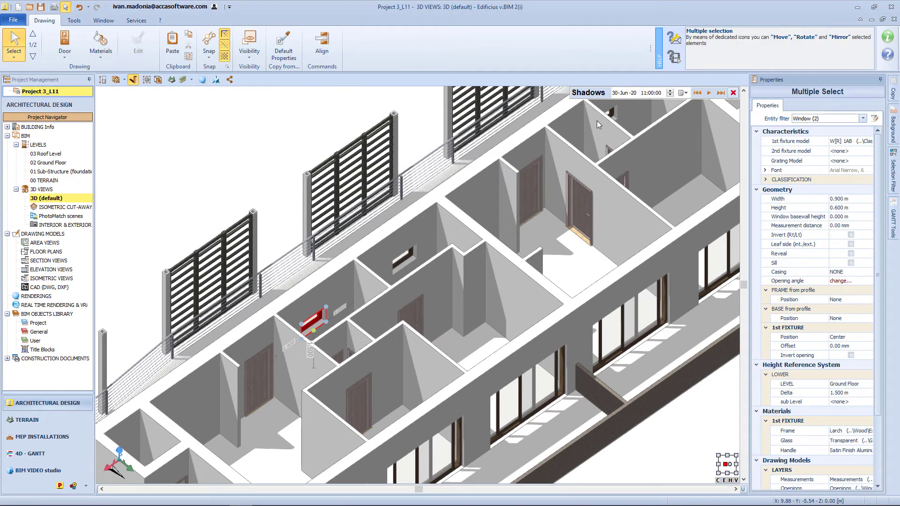
ctrl+click(613, 111)
middle_drag(604, 125, 252, 360)
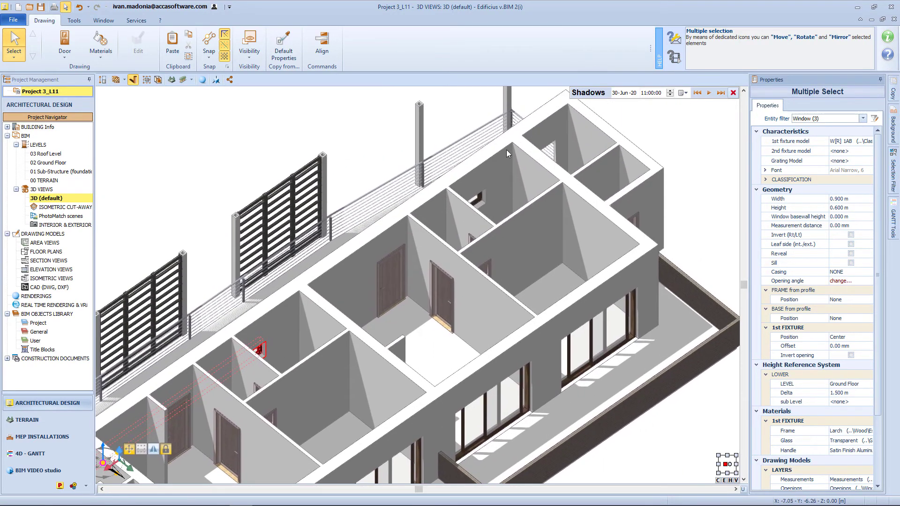
ctrl+click(480, 197)
scroll(480, 197, down, 3)
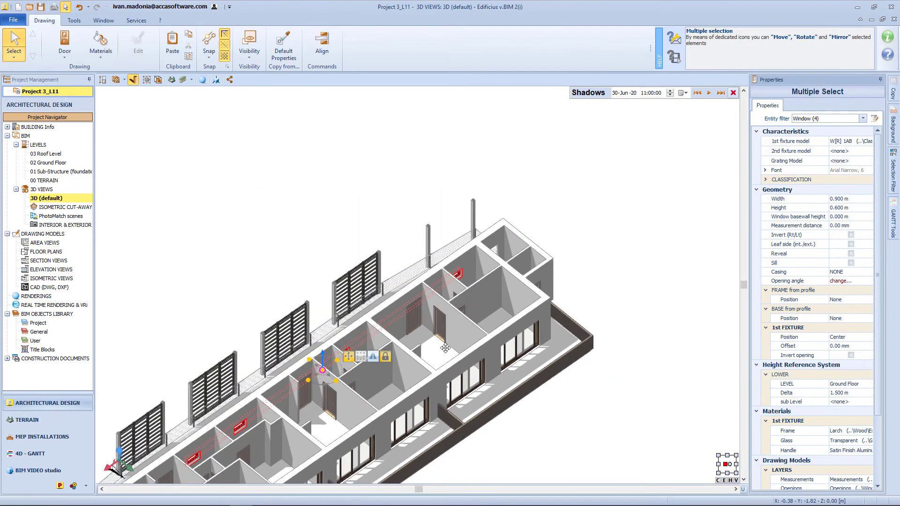
click(851, 263)
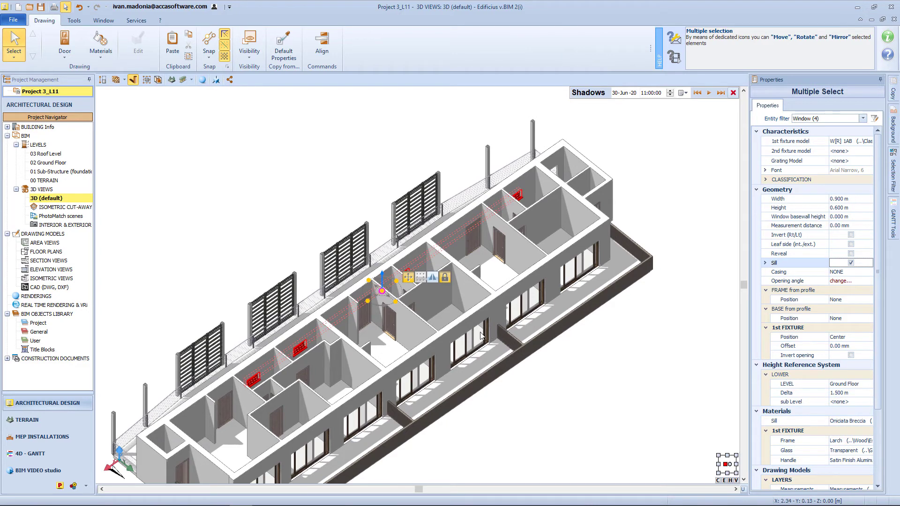
Step: Copy the properties of the window with the Larch frame, keeping only Materials for the transfer
middle_drag(469, 336, 493, 304)
click(101, 55)
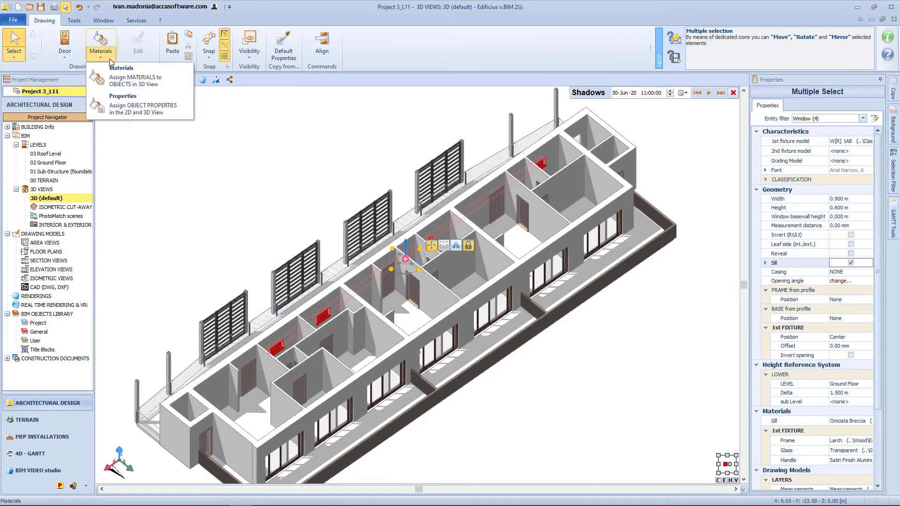
click(130, 104)
click(422, 300)
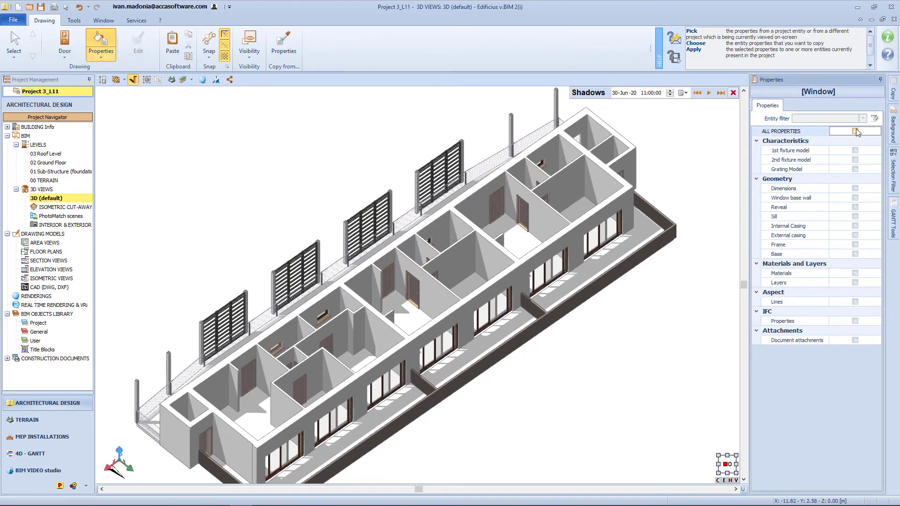
click(855, 273)
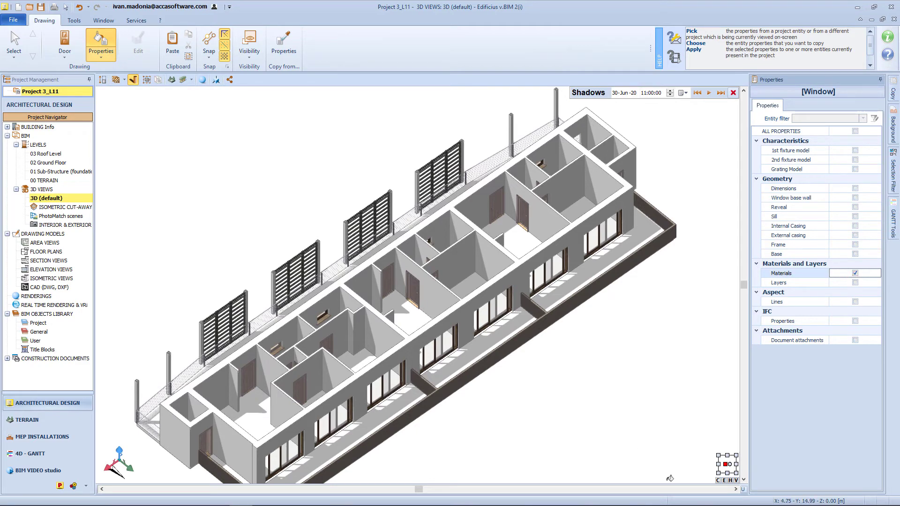
Step: Apply the copied window materials to all the windows of the building at once
drag(670, 478, 150, 136)
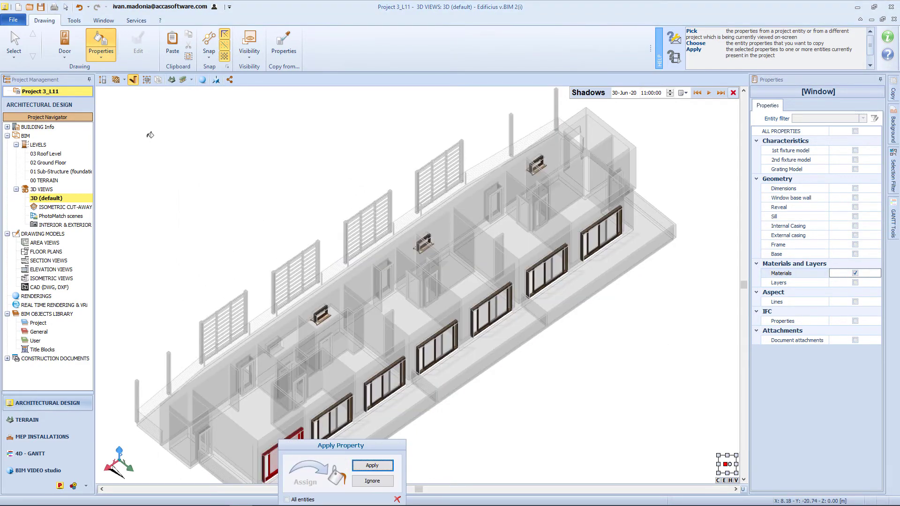
click(313, 500)
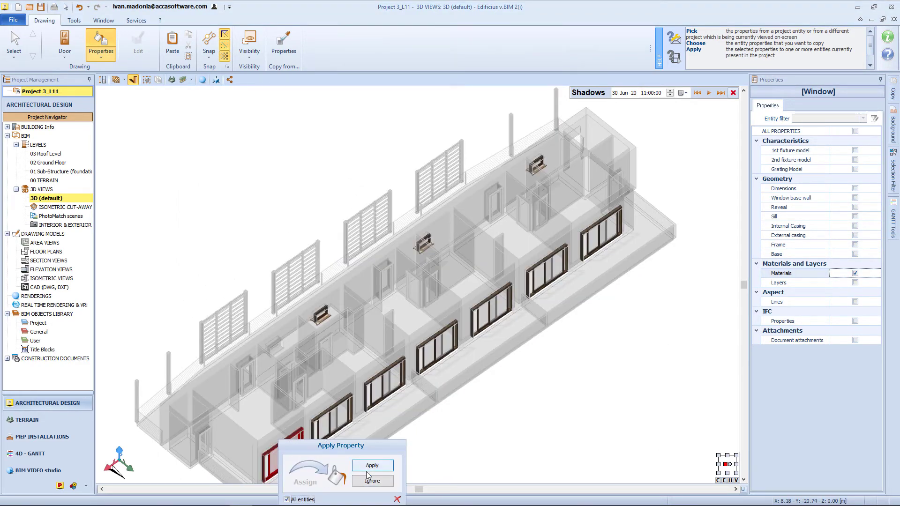
click(372, 466)
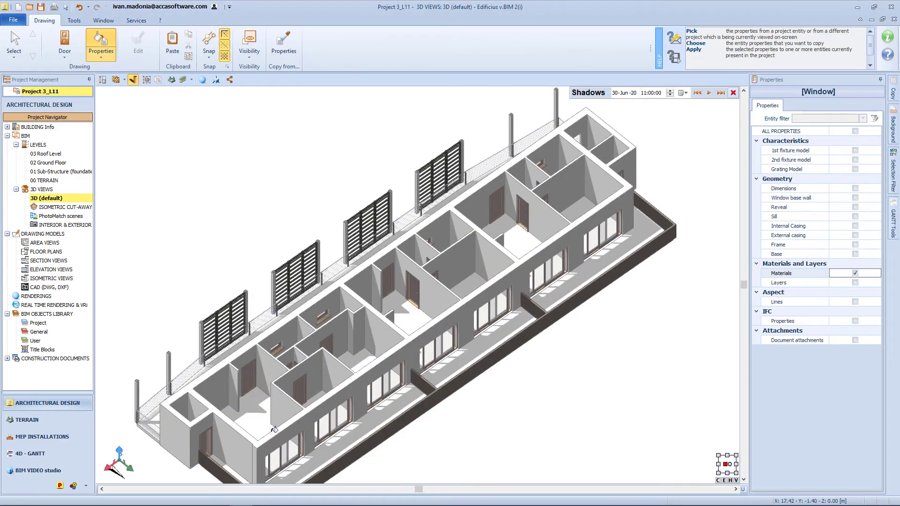
Step: Select the seven large terrace windows, add a sill to them and clear the selection
ctrl+click(391, 388)
ctrl+click(439, 349)
ctrl+click(488, 311)
ctrl+click(546, 274)
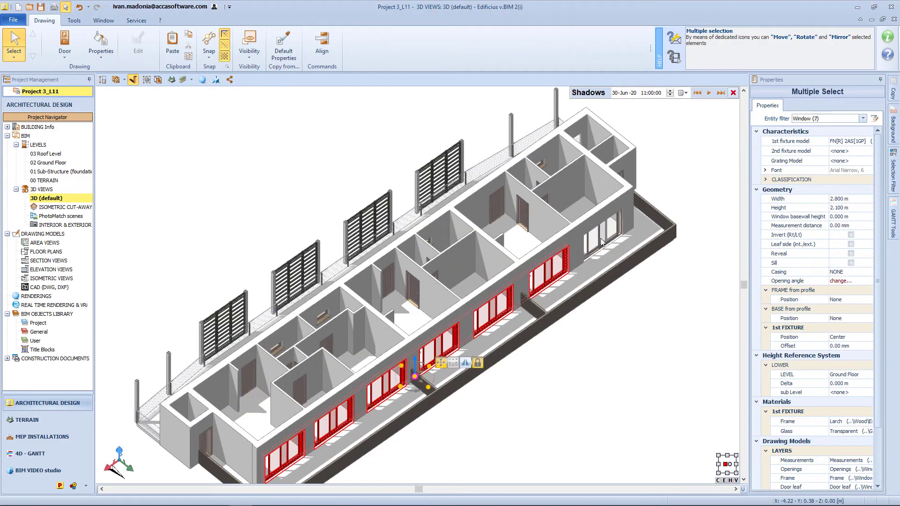
ctrl+click(601, 238)
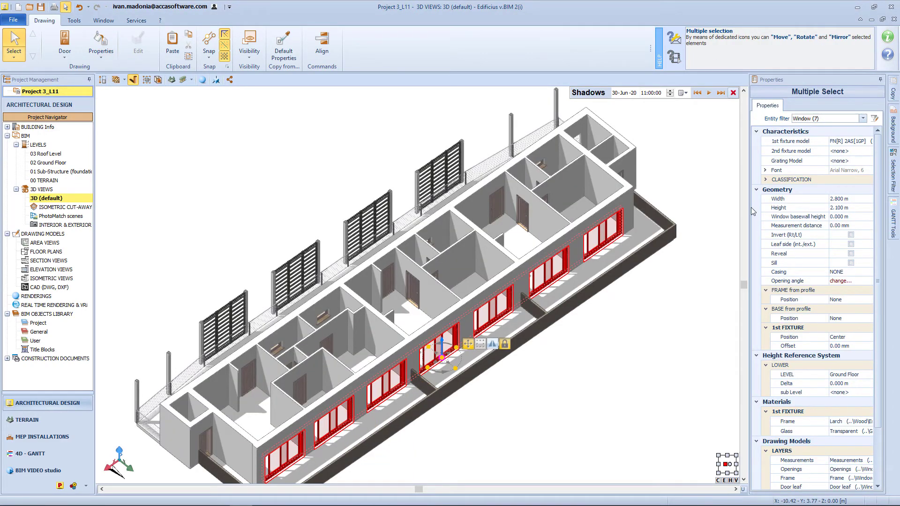
click(851, 263)
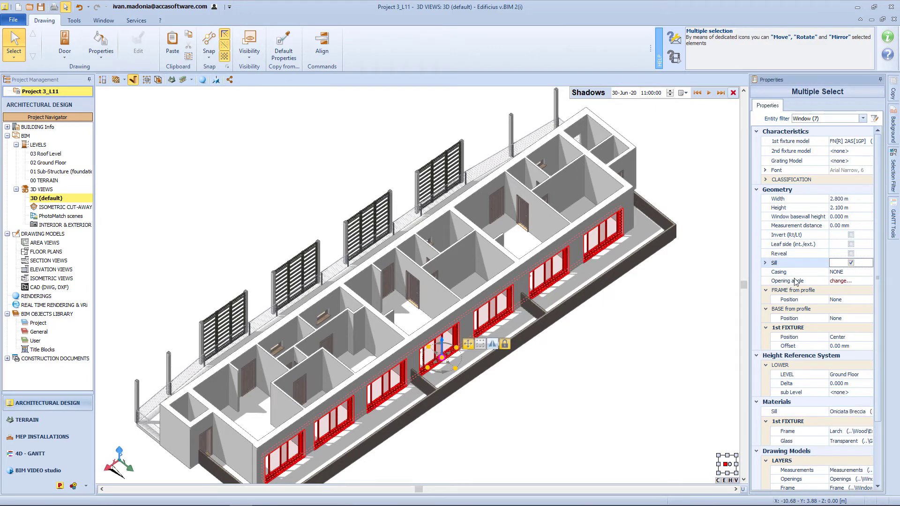
click(650, 318)
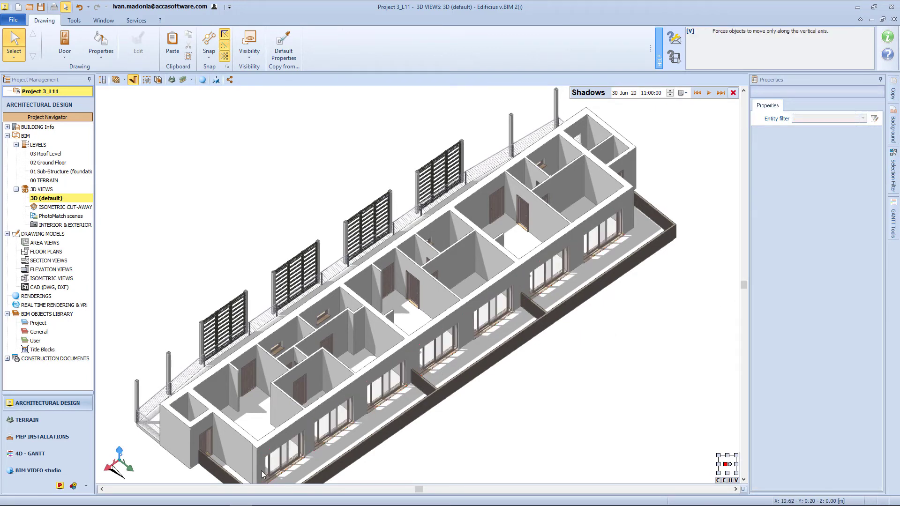
Step: Apply the White carrara material from the Marbles category to the sills of the large terrace windows
click(101, 52)
click(120, 66)
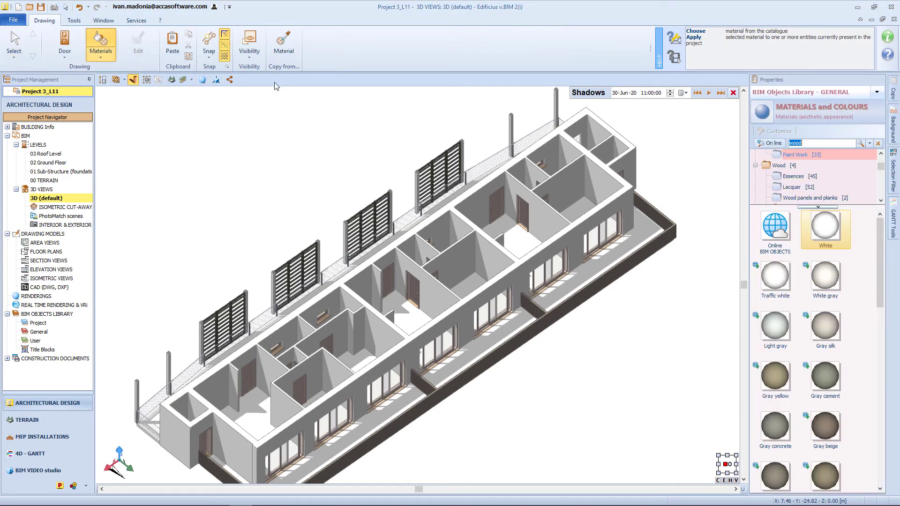
scroll(783, 187, down, 2)
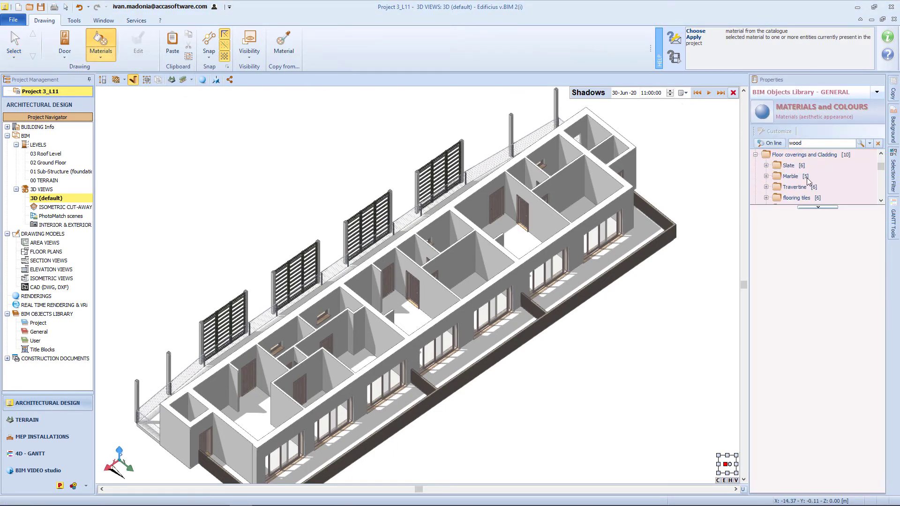
click(796, 179)
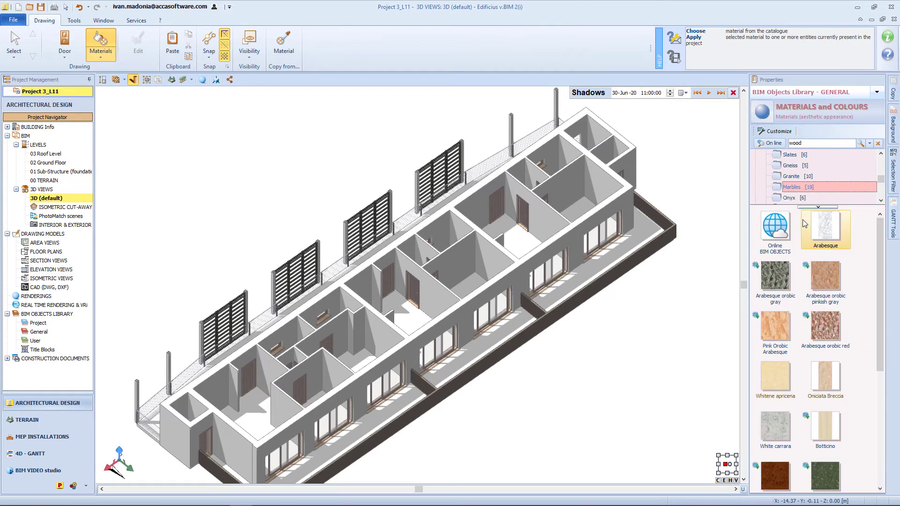
click(775, 427)
scroll(482, 328, up, 5)
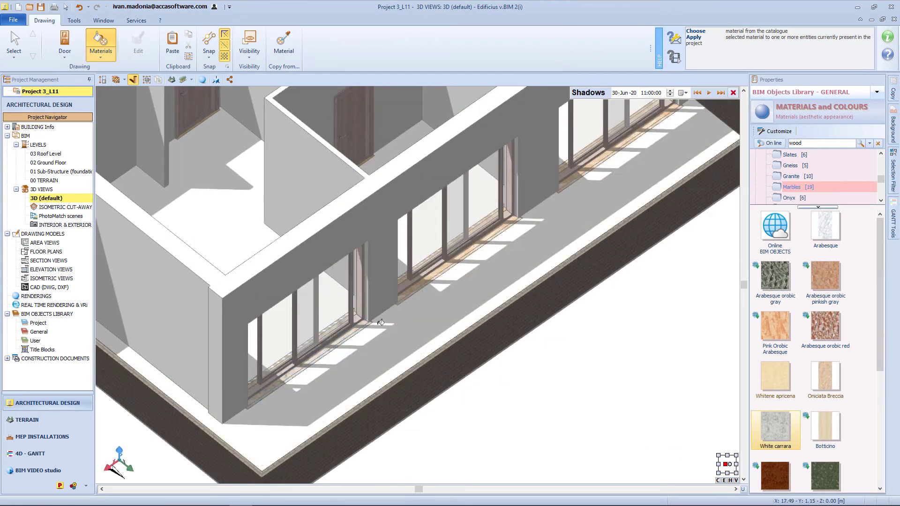
middle_drag(585, 174, 108, 482)
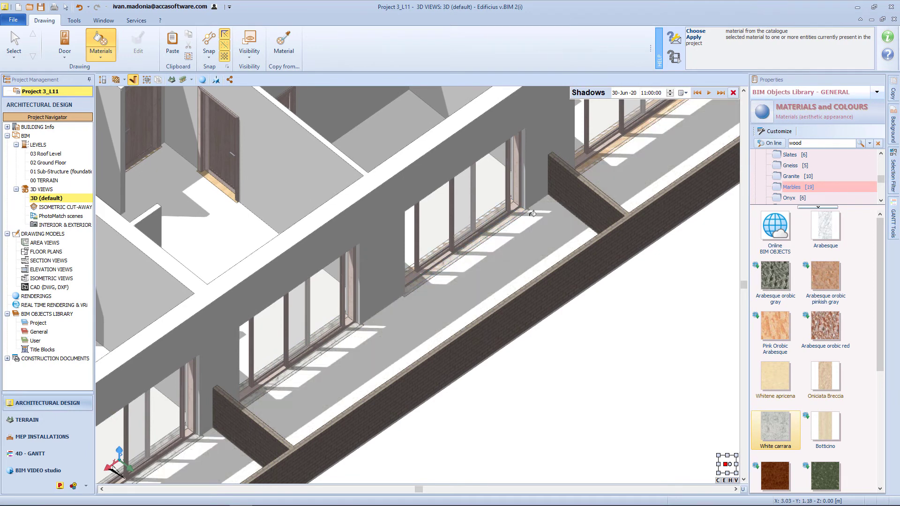
middle_drag(645, 127, 403, 296)
scroll(403, 295, down, 8)
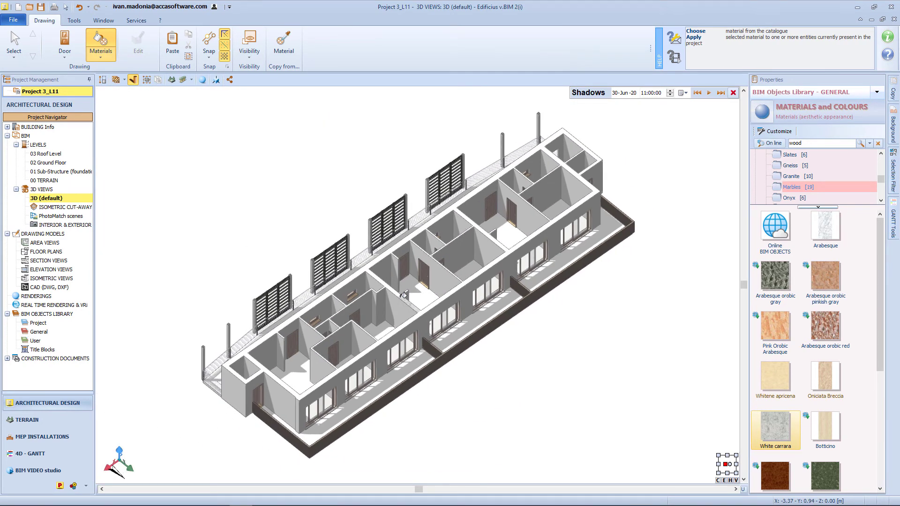
scroll(831, 180, up, 3)
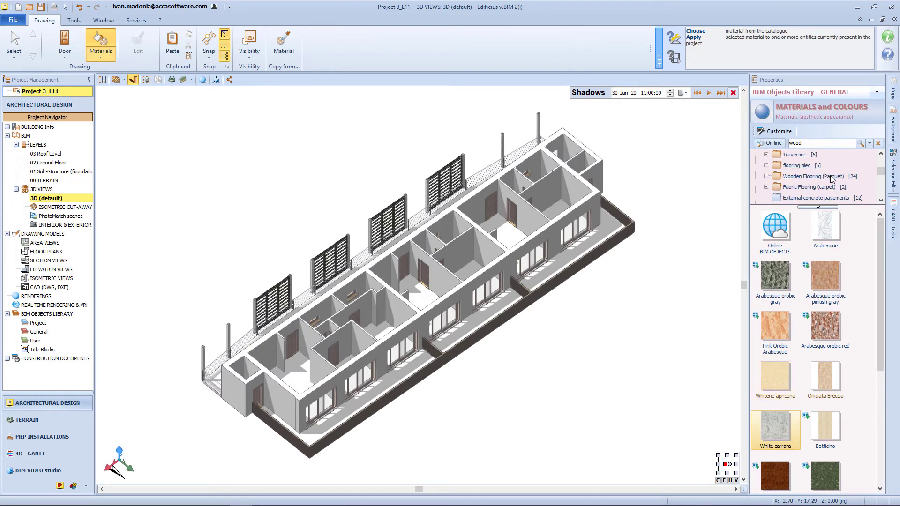
click(766, 166)
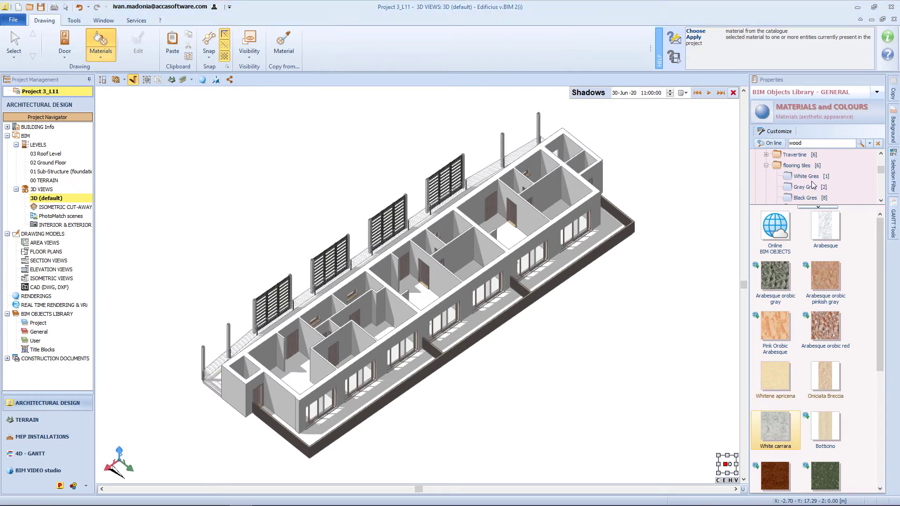
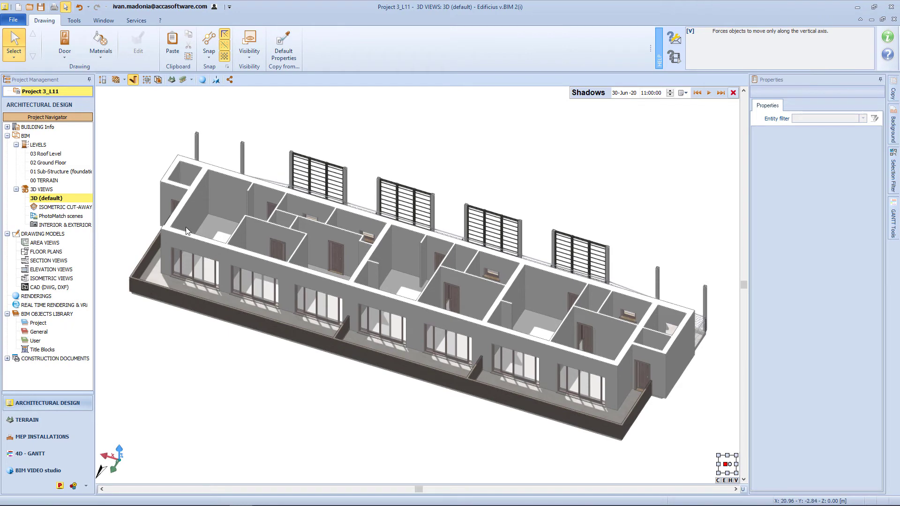
click(204, 226)
key(Escape)
Step: Open the Ground Floor level plan and bring up the zones list in the building information
double_click(61, 163)
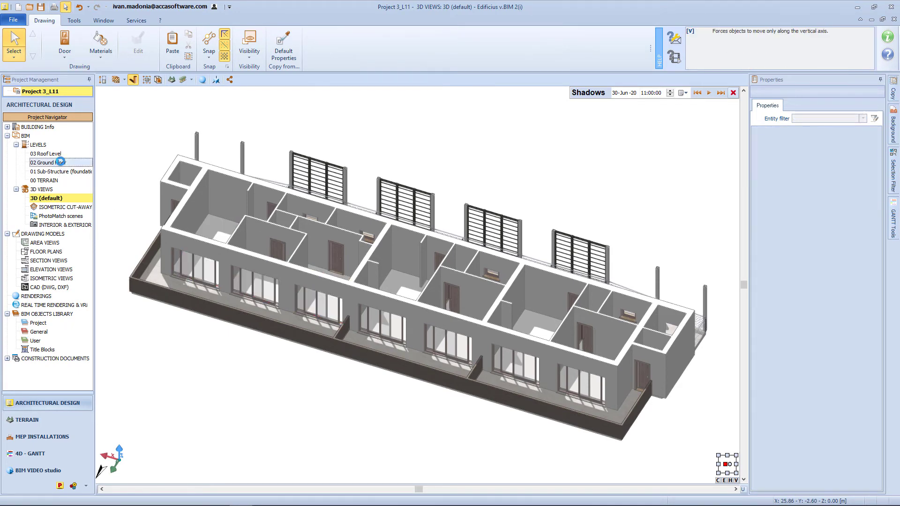
middle_drag(322, 252, 475, 170)
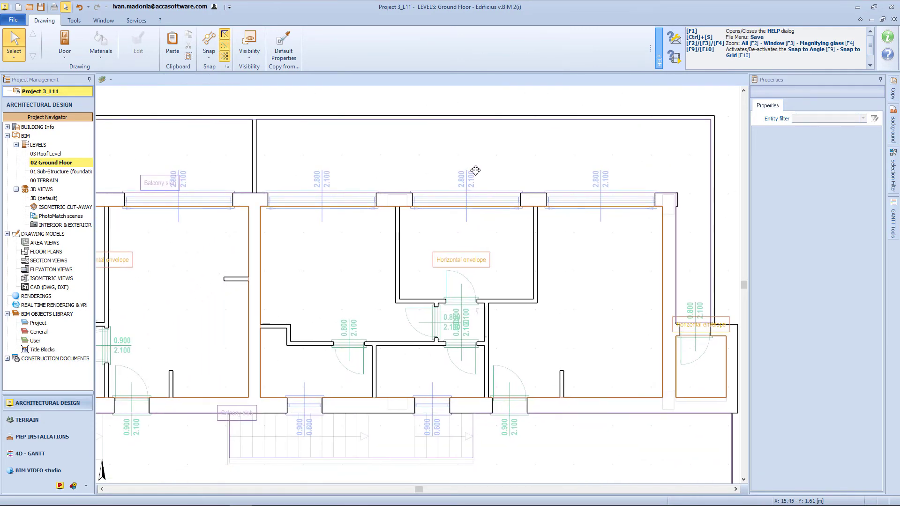
key(F2)
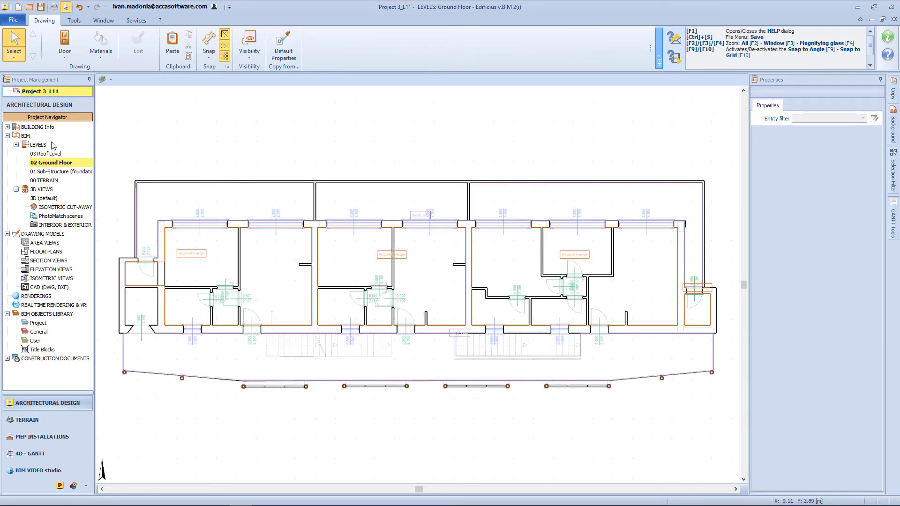
double_click(38, 127)
click(48, 146)
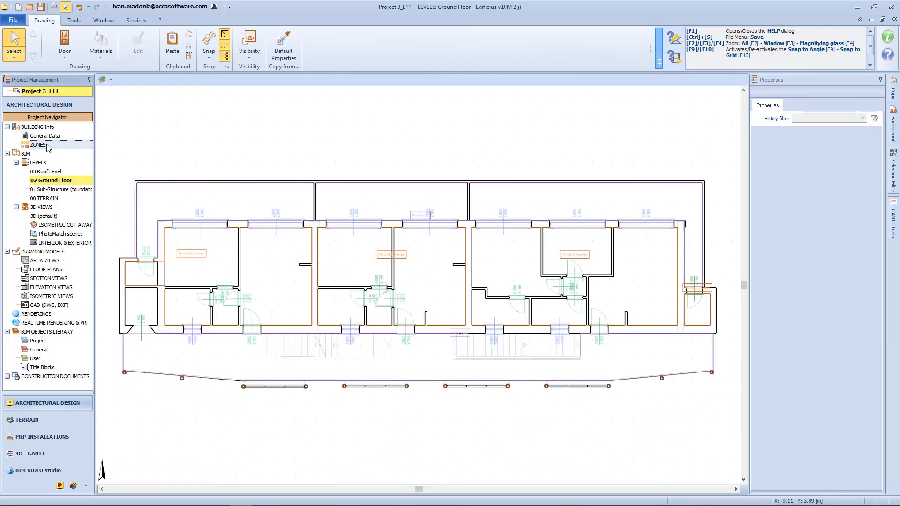
click(241, 160)
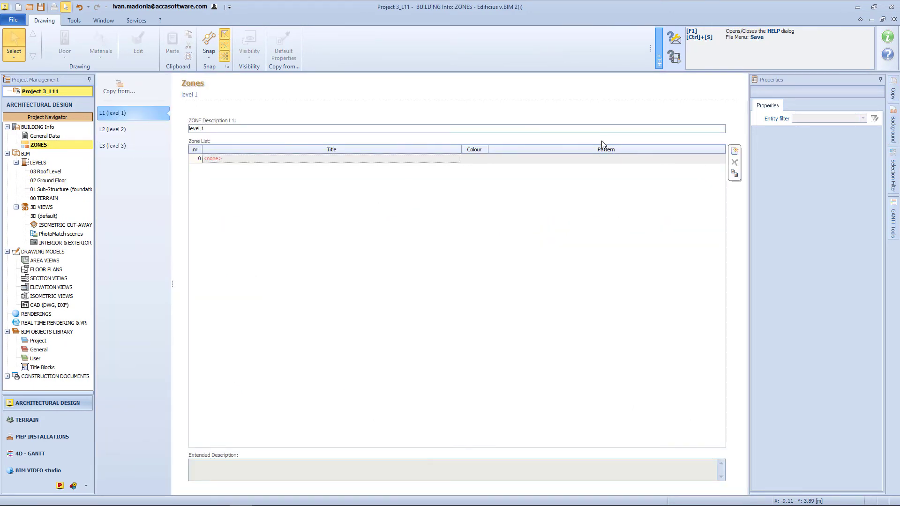
Step: Add three level 1 zones titled apartment 1, apartment 2 and apartment 3
click(734, 152)
click(734, 152)
click(734, 152)
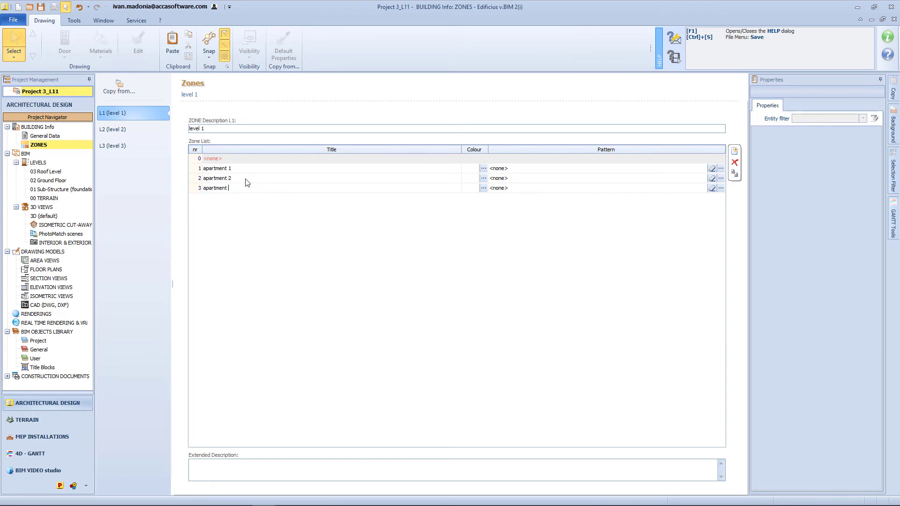
Step: Assign a light green colour to apartment 1, light pink to apartment 2 and light blue to apartment 3
click(485, 172)
click(519, 66)
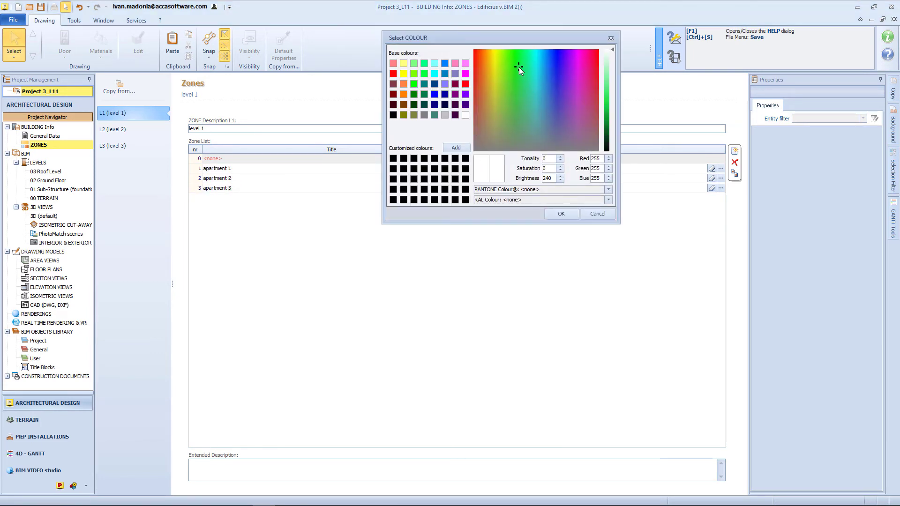
click(607, 69)
click(568, 213)
click(484, 178)
click(597, 76)
click(560, 219)
click(482, 188)
click(559, 93)
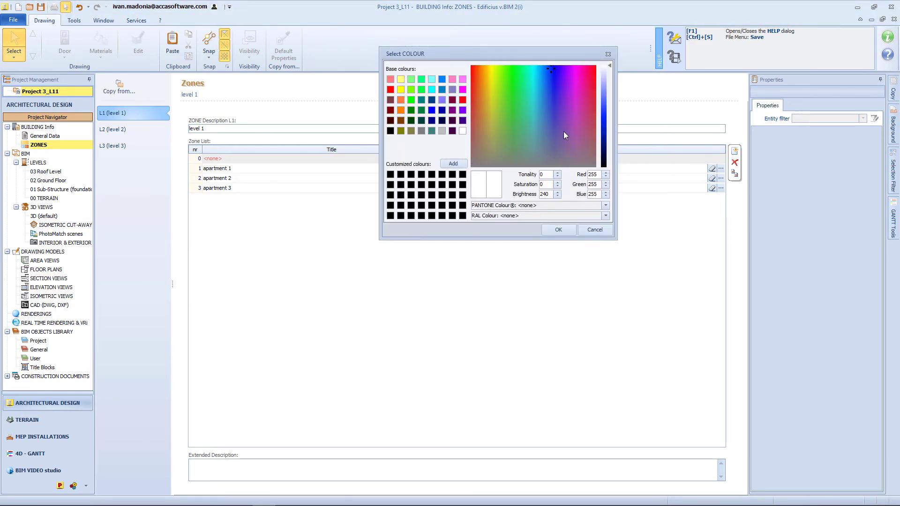
click(604, 88)
click(566, 231)
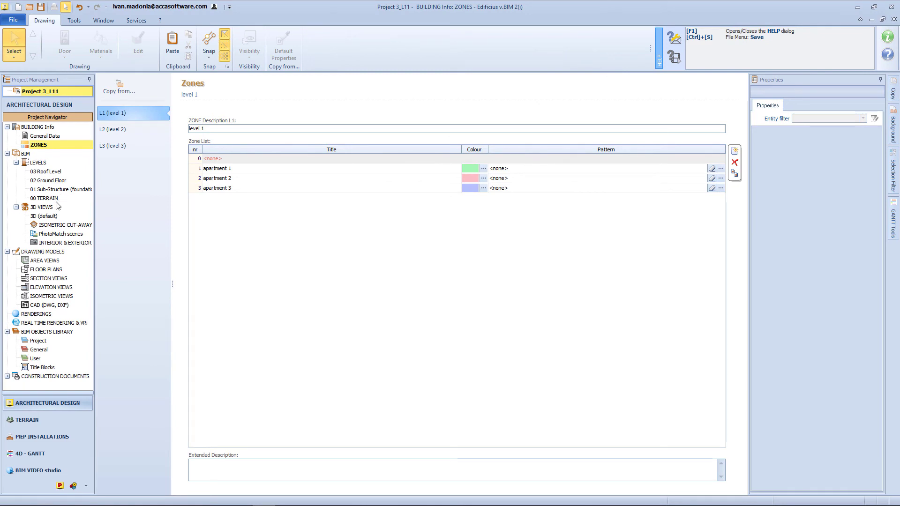
Step: On the Ground Floor level, place Room objects in the four enclosed spaces of the first apartment
click(49, 181)
click(65, 44)
click(125, 122)
click(201, 262)
click(229, 315)
click(266, 283)
scroll(213, 279, up, 5)
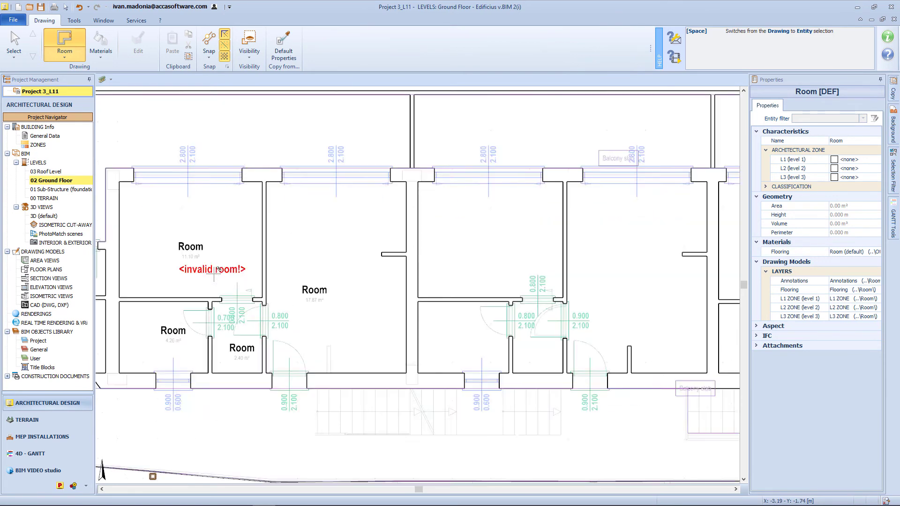
key(Escape)
Step: Name the first apartment's 11.10 m² room bedroom
click(289, 241)
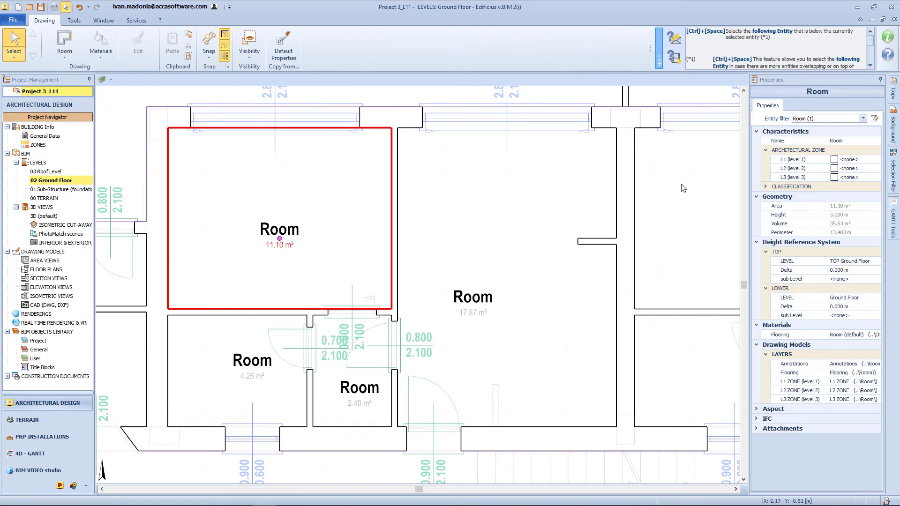
click(838, 141)
text(bedroom)
key(Return)
Step: Name the first apartment's largest room kitchen livingroom
click(528, 264)
click(840, 140)
text(kitchen li)
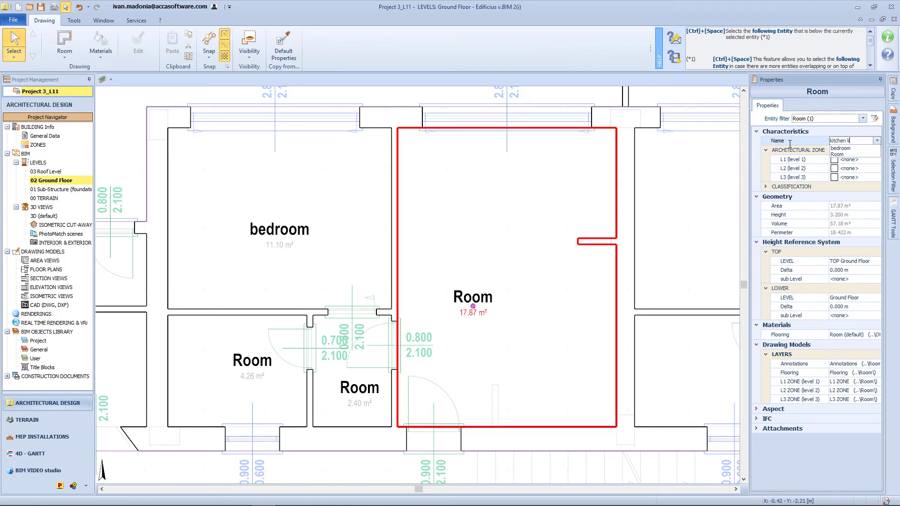
text(vingroom)
key(Return)
Step: Enter the name bathroom for the first apartment's small hallway space and assign it to the 4.26 m² room beside it
click(357, 375)
click(844, 141)
text(bathroom)
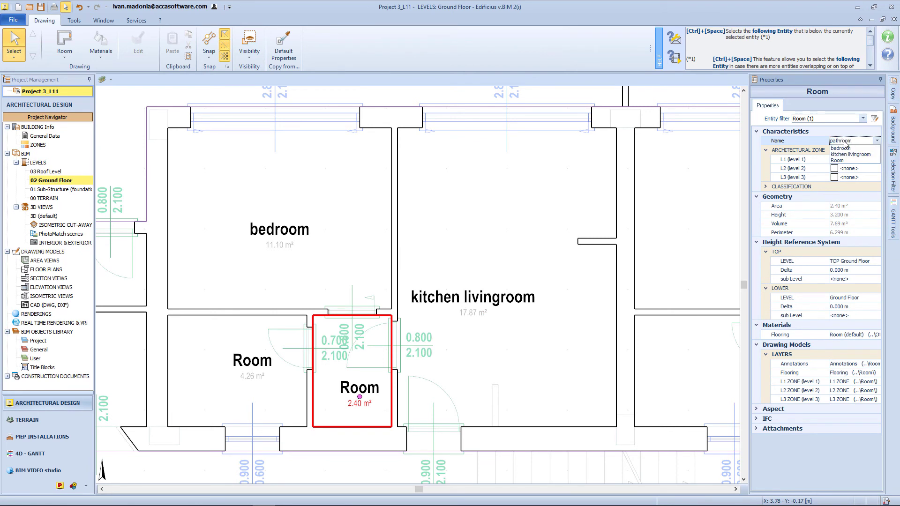
key(Return)
click(249, 342)
click(877, 141)
click(861, 154)
key(Escape)
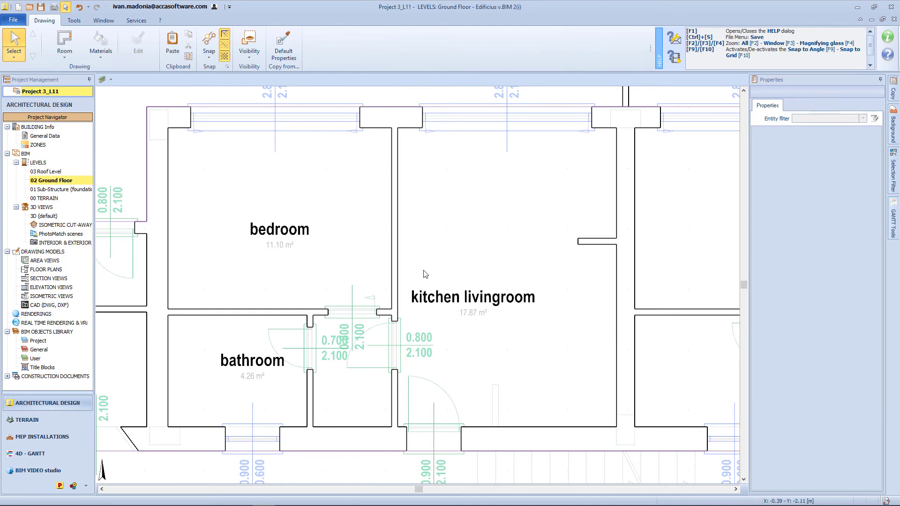
Step: Copy the bedroom room object into the three bedrooms of the other two apartments
scroll(484, 300, down, 5)
click(228, 266)
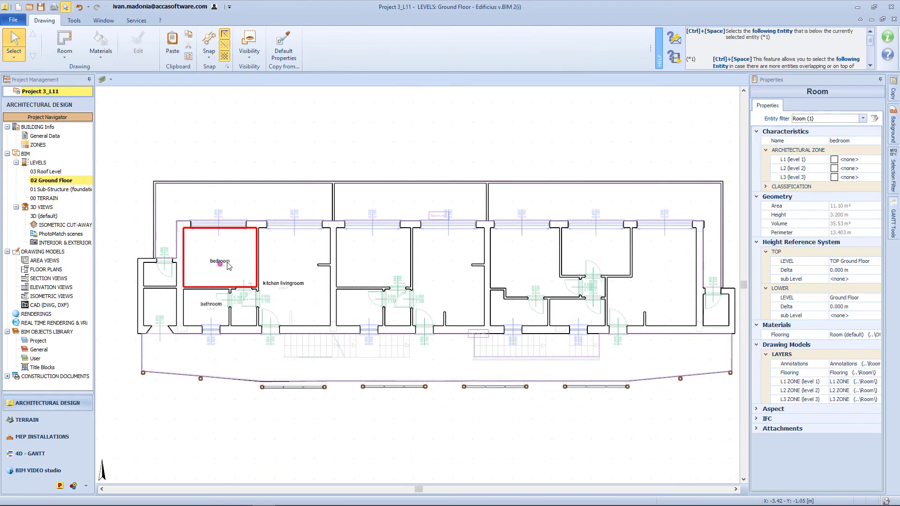
click(360, 258)
click(514, 260)
click(599, 258)
Step: Copy the bathroom room object into the three bathrooms of the other two apartments
click(211, 308)
click(360, 307)
click(523, 310)
key(Escape)
click(563, 315)
Step: Copy the kitchen livingroom room object into the living areas of the second and third apartments
click(283, 284)
click(448, 277)
click(647, 277)
click(659, 286)
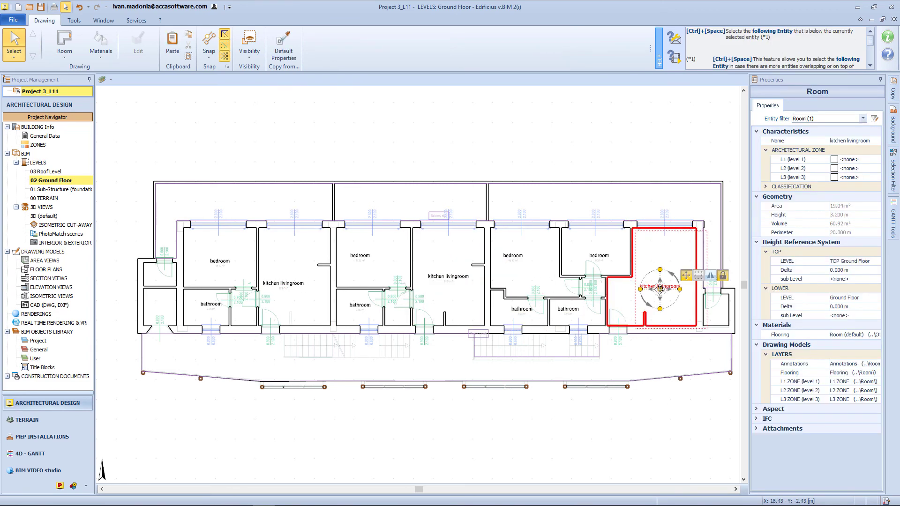
key(Escape)
Step: Select only the Room entities of the first apartment and assign them to the L1 zone apartment 1
drag(167, 203, 326, 352)
click(853, 120)
click(825, 160)
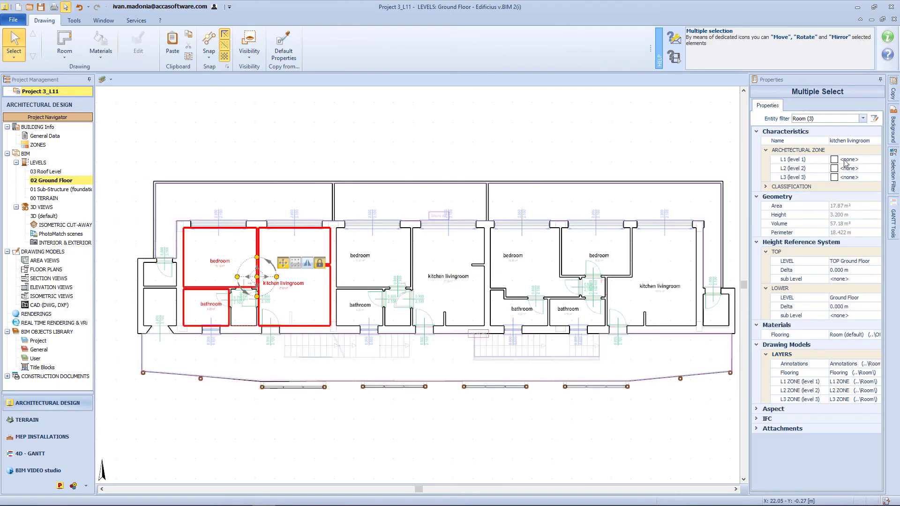
click(846, 160)
click(876, 160)
click(867, 176)
Step: Select only the Room entities of the middle apartment and assign them to the L1 zone apartment 2
drag(347, 205, 466, 323)
click(862, 119)
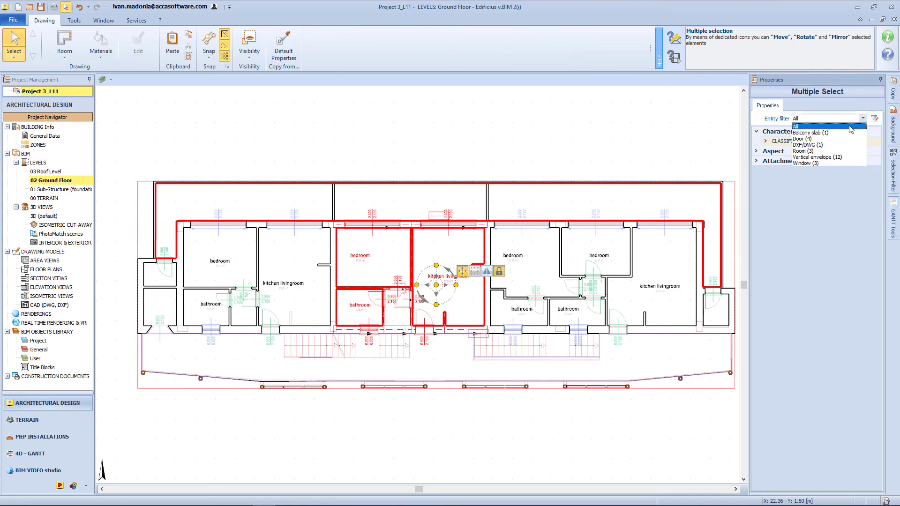
click(847, 158)
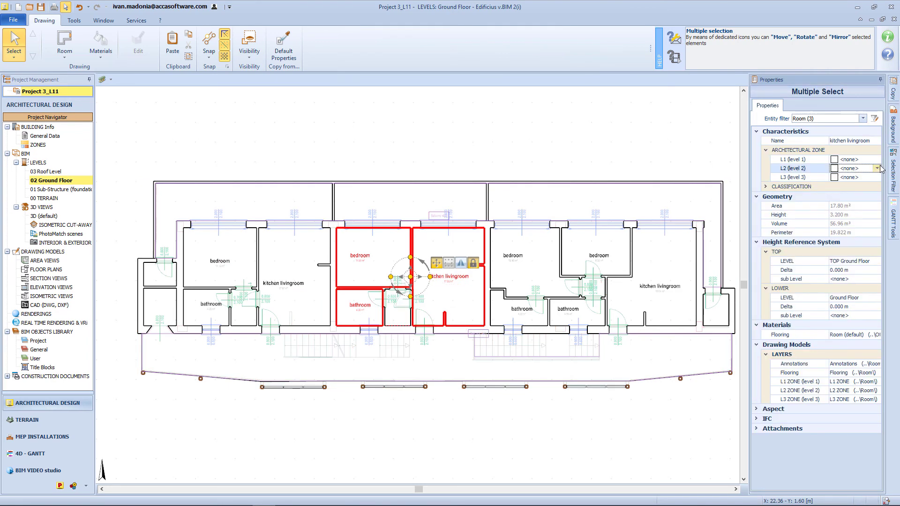
click(849, 160)
click(861, 187)
Step: Select only the Room entities of the third apartment, assign them to the L1 zone apartment 3 and clear the selection
drag(503, 202, 671, 333)
click(863, 118)
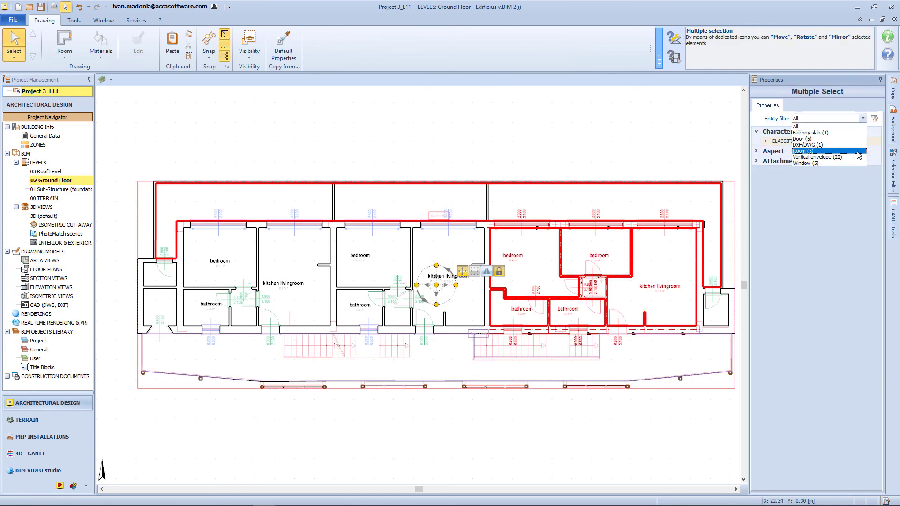
click(839, 158)
click(876, 160)
click(854, 194)
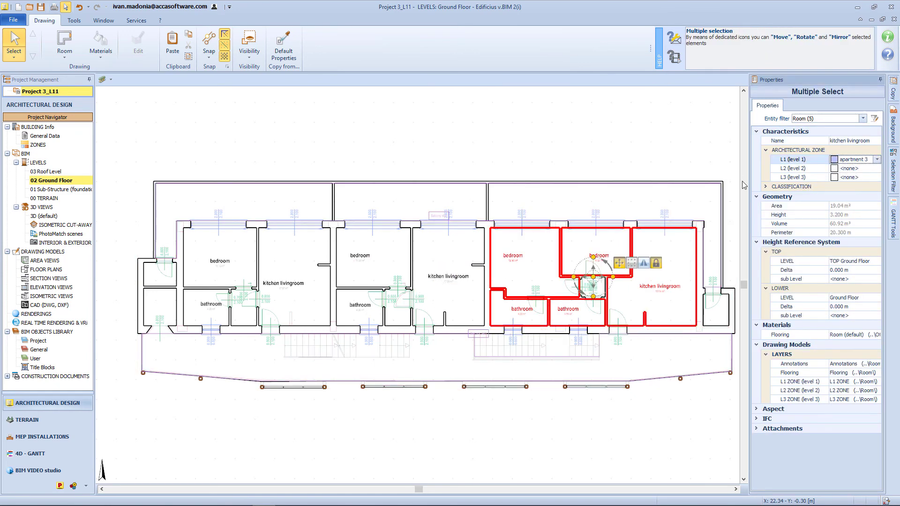
click(712, 184)
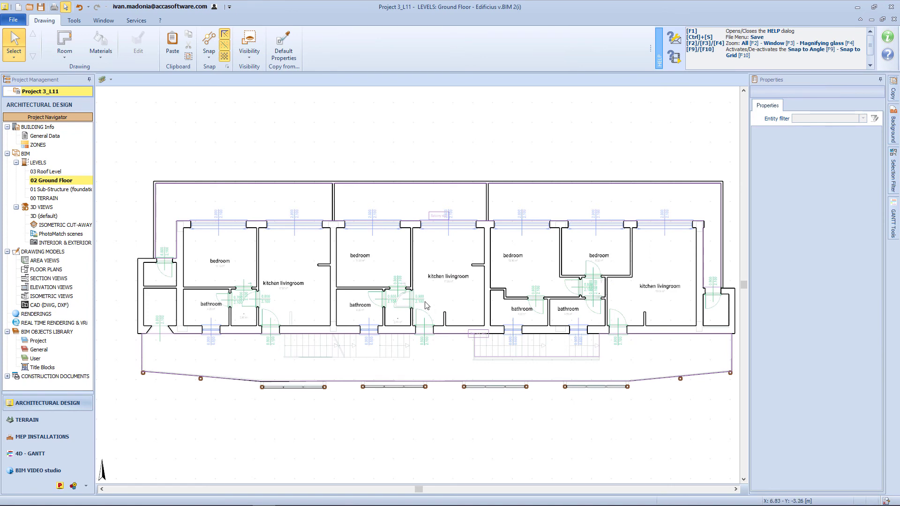
Step: Apply the zone colour mapping for L1 ZONE (level 1) to the Ground Floor plan
click(249, 45)
mouse_move(351, 209)
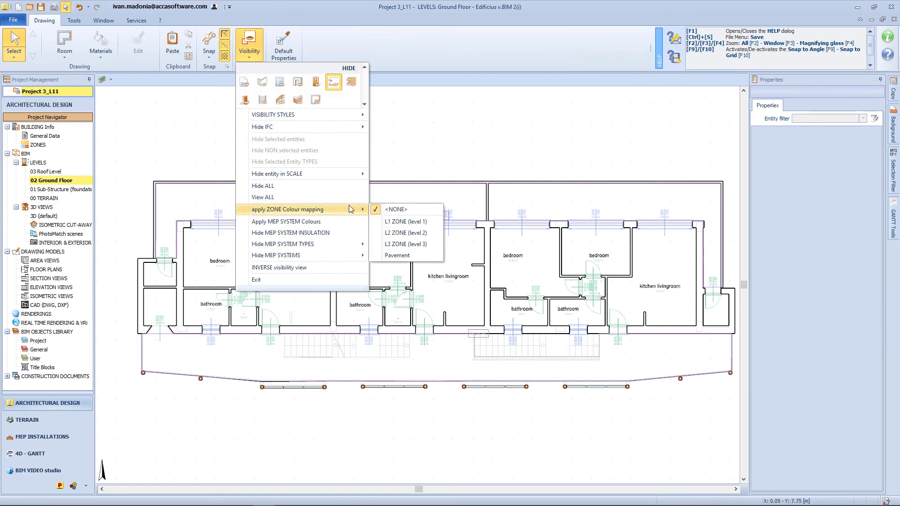
click(404, 221)
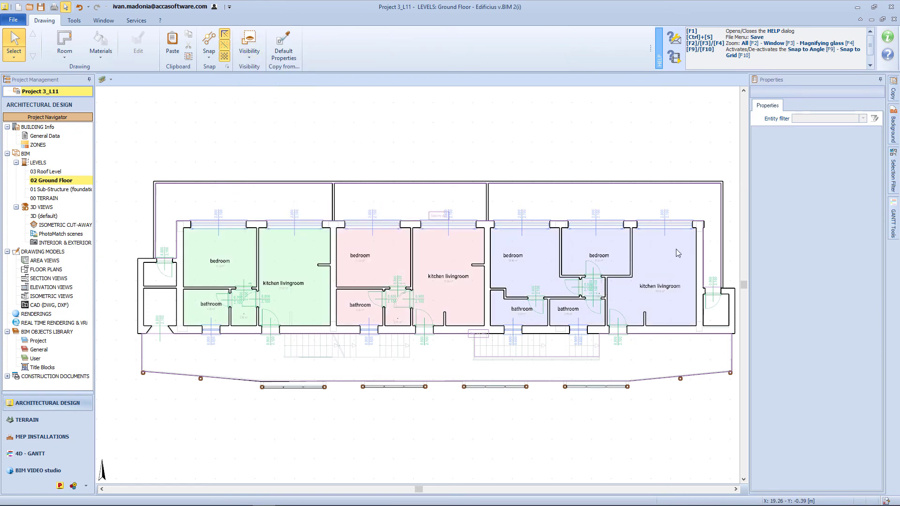
Step: In the default 3D view, apply the Maple (Ship's deck laying) parquet material to the floors of the apartments' rooms
click(39, 215)
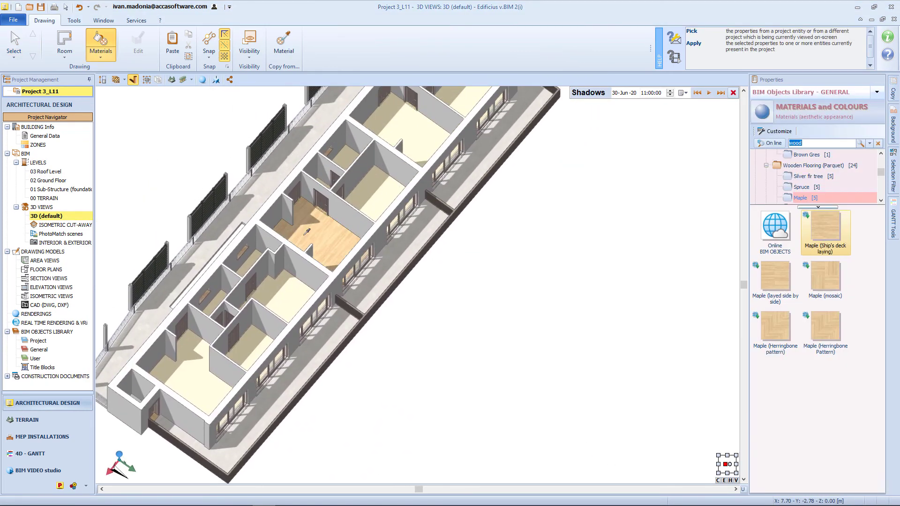
click(261, 271)
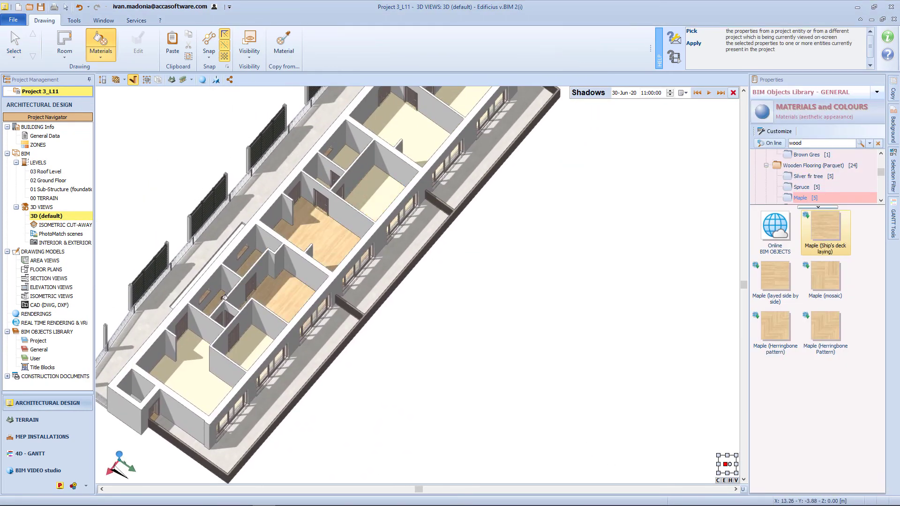
click(253, 345)
click(207, 368)
click(361, 194)
click(346, 158)
click(404, 127)
click(453, 100)
middle_drag(454, 99, 435, 245)
click(415, 200)
click(393, 218)
shift+middle_drag(393, 218, 468, 255)
click(441, 166)
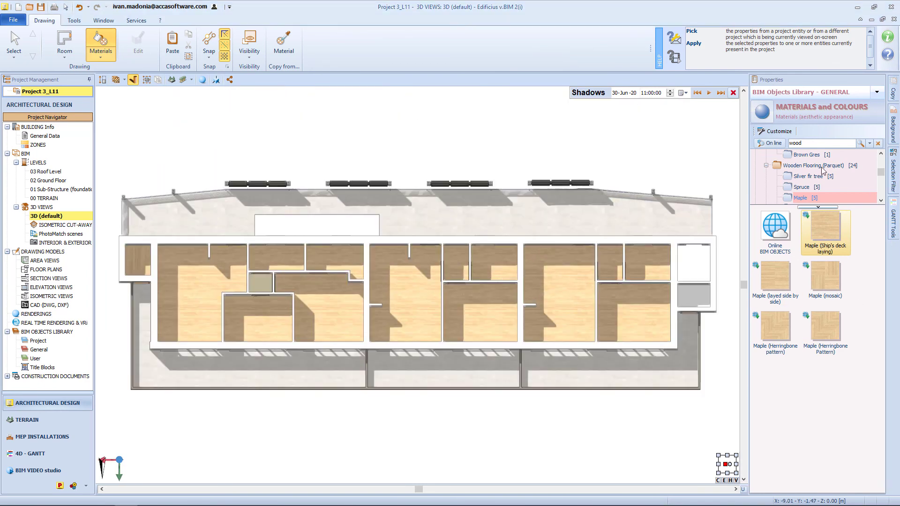
Step: Apply the Brick (08) material from the Brick Walls category to the entrance-side outer walls and the projecting end volumes
scroll(821, 168, up, 1)
scroll(766, 189, up, 2)
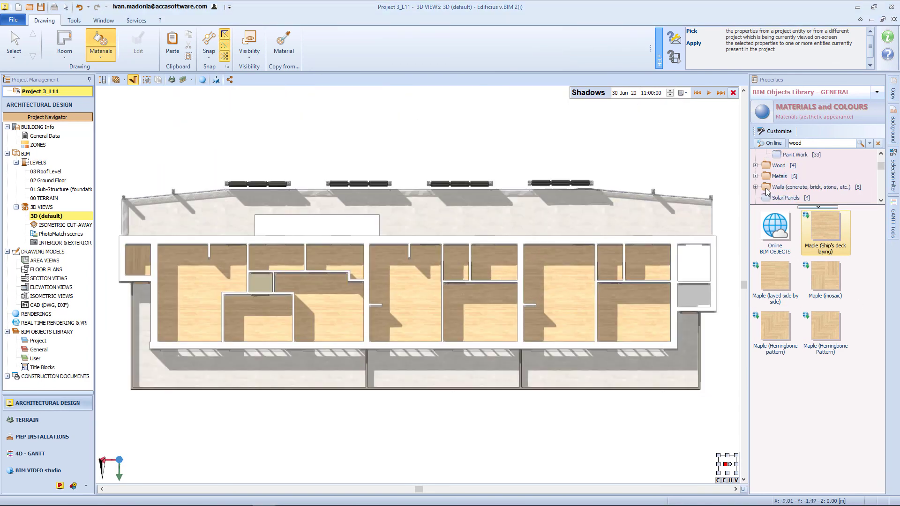
click(770, 186)
click(791, 177)
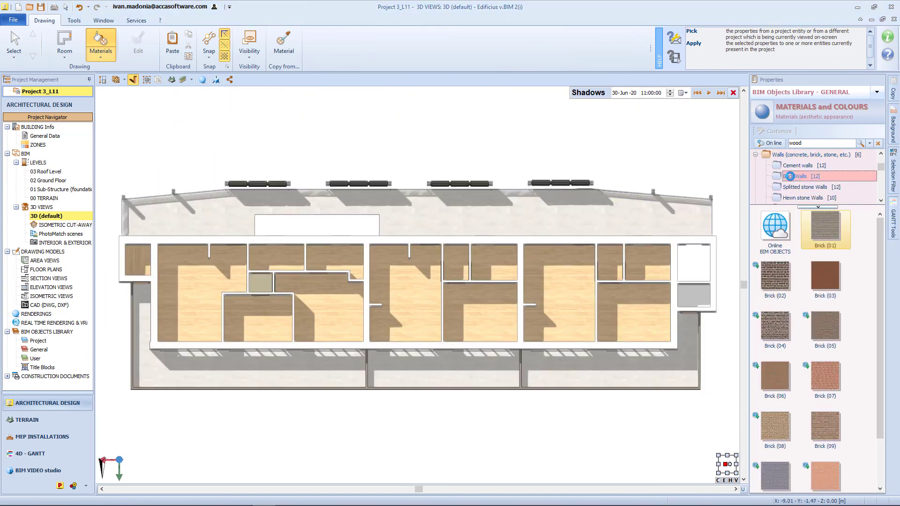
click(777, 424)
middle_drag(636, 399, 715, 369)
click(150, 264)
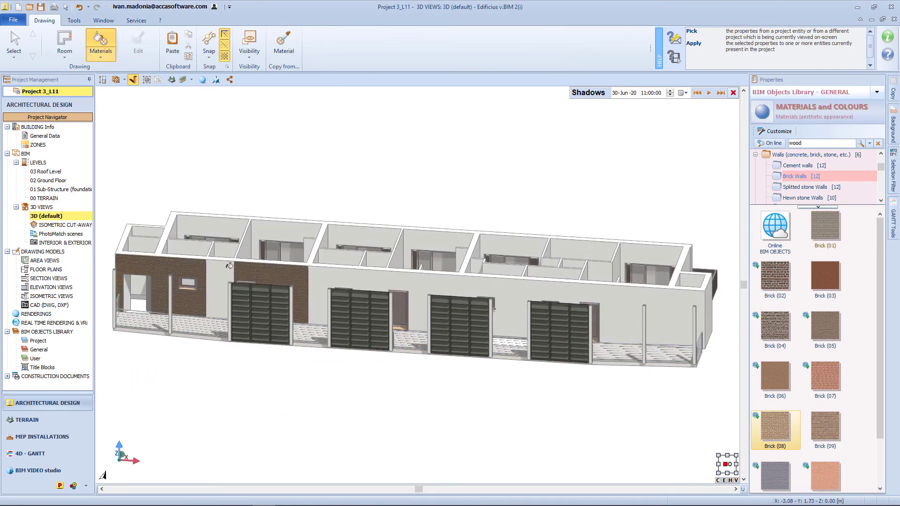
middle_drag(171, 263, 238, 300)
middle_drag(317, 323, 368, 305)
click(685, 417)
middle_drag(718, 410, 683, 333)
scroll(682, 416, down, 5)
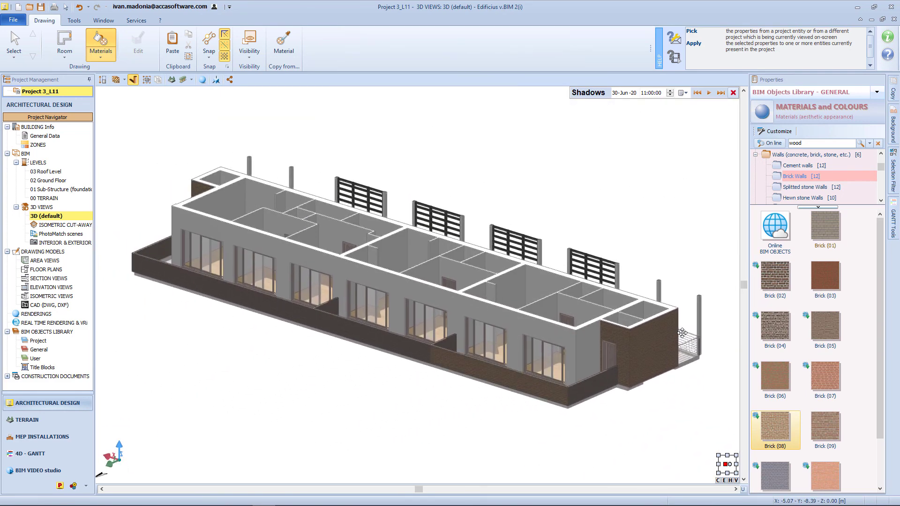
Step: Apply the Light gray material from the Troweled Plasters category to the window-side outer wall and the adjoining end wall
scroll(806, 178, down, 5)
click(802, 187)
click(776, 337)
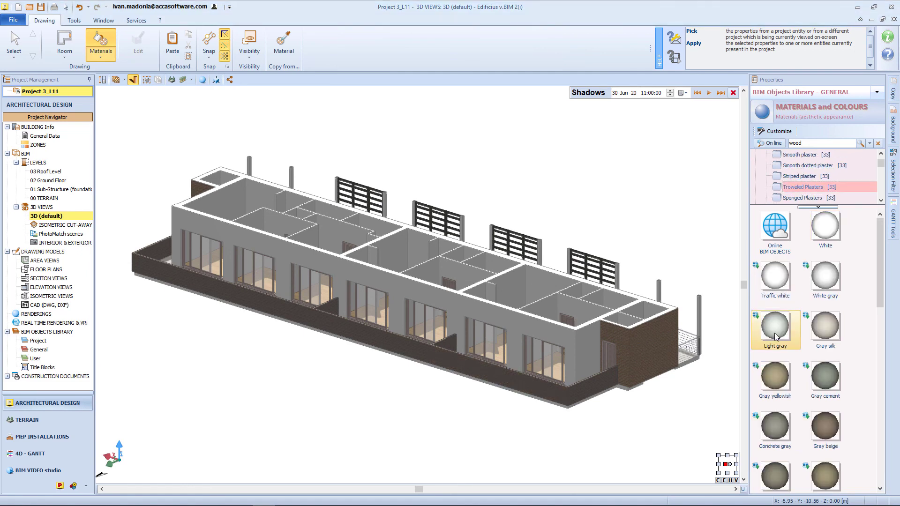
click(584, 344)
click(570, 342)
click(217, 227)
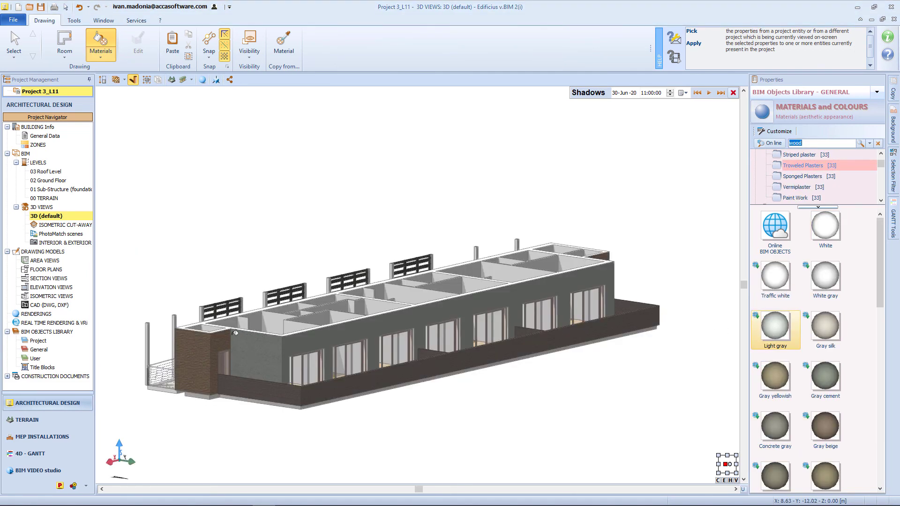
Step: Apply the Light gray troweled plaster to the interior walls and partitions of the rooms from the first end of the building to its middle
scroll(294, 315, up, 4)
click(346, 288)
click(417, 305)
click(497, 267)
click(584, 263)
middle_drag(605, 233, 375, 267)
click(554, 239)
click(605, 215)
mouse_move(731, 171)
middle_down()
mouse_move(501, 219)
mouse_move(508, 267)
mouse_move(338, 277)
middle_up()
click(501, 219)
click(436, 328)
middle_drag(610, 328, 446, 263)
click(497, 271)
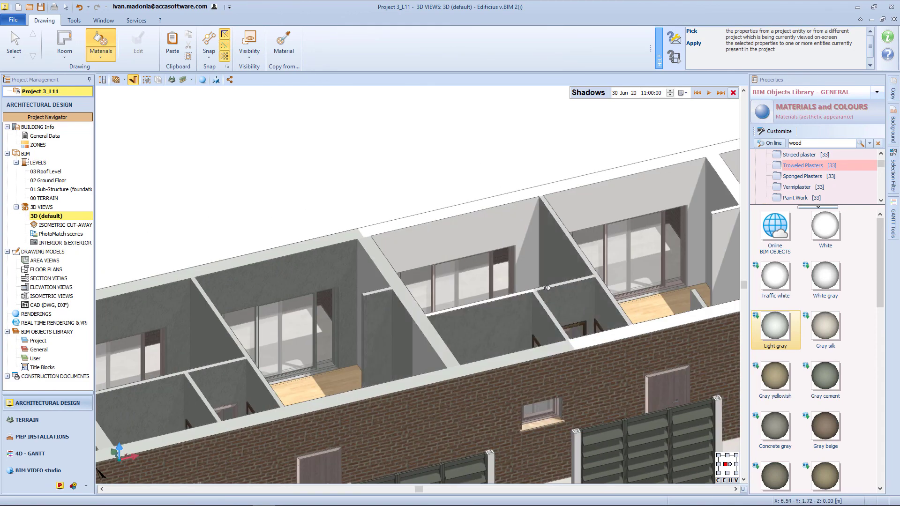
Step: Extend the Light gray troweled plaster to the interior walls and partitions of the remaining rooms towards the opposite end
middle_drag(619, 178, 433, 199)
click(434, 199)
click(553, 188)
middle_drag(694, 155, 352, 245)
click(352, 246)
click(516, 234)
click(666, 236)
Step: Apply the Anthracite gray material from the Mosaics category to the walls of the small bathrooms along the brick facade in the apartments
shift+middle_drag(666, 236, 577, 394)
middle_drag(263, 117, 436, 349)
scroll(550, 388, down, 3)
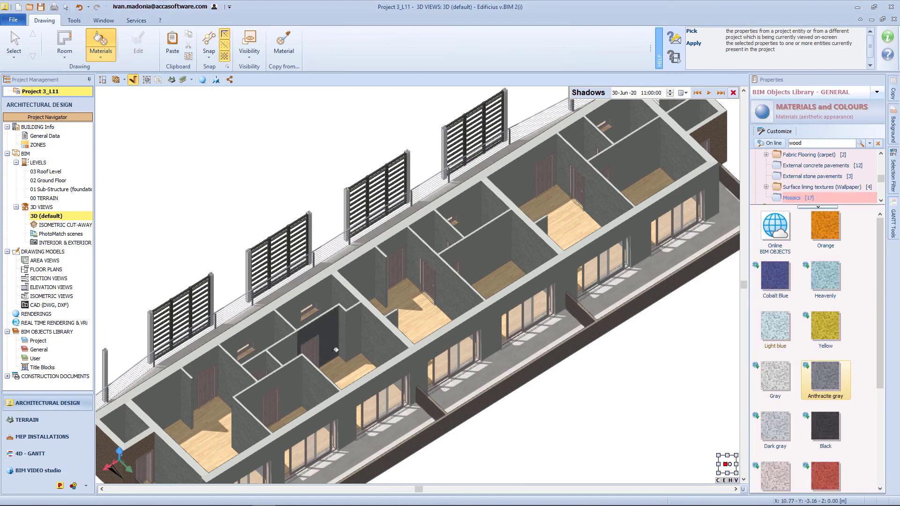
middle_drag(412, 342, 393, 334)
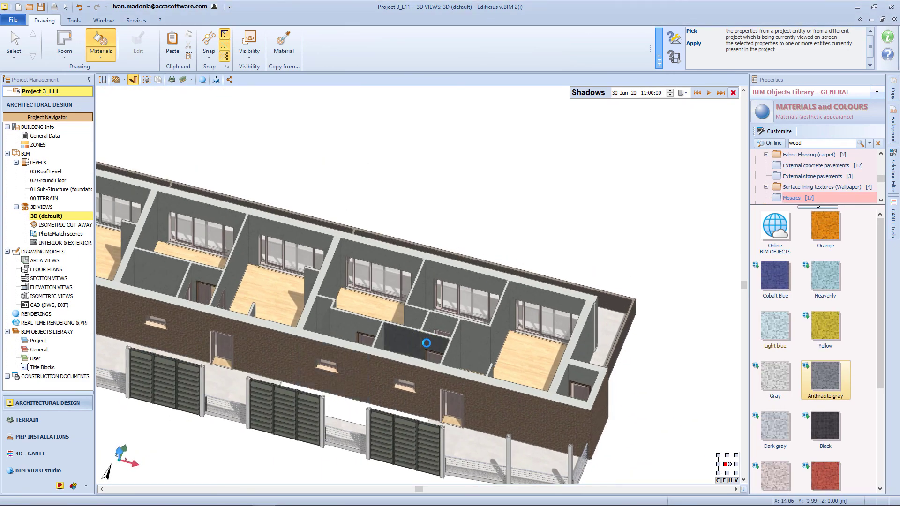
click(428, 345)
scroll(426, 345, up, 3)
click(288, 307)
click(231, 289)
middle_drag(242, 288, 674, 362)
click(288, 276)
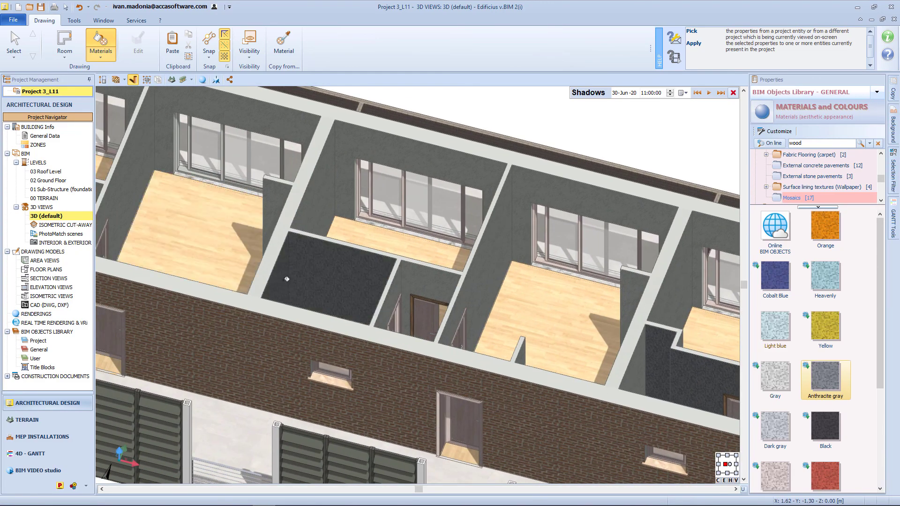
middle_drag(244, 263, 544, 314)
click(297, 231)
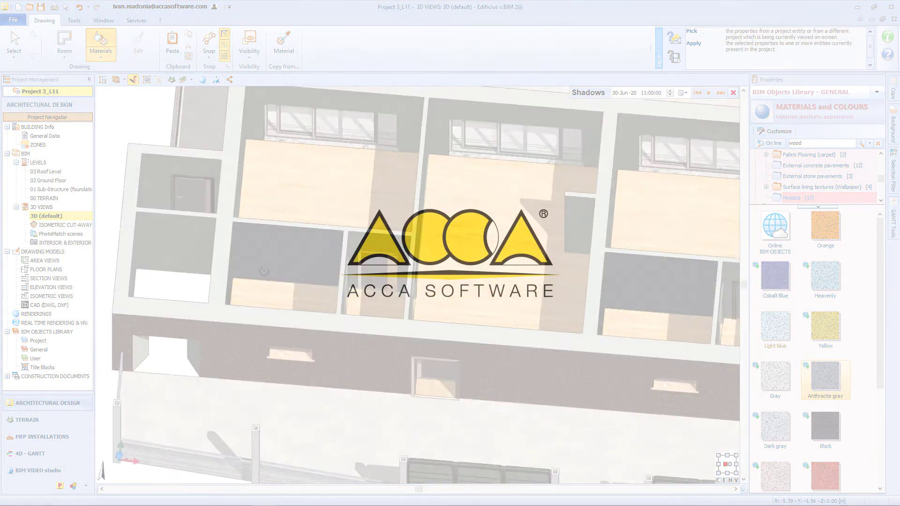